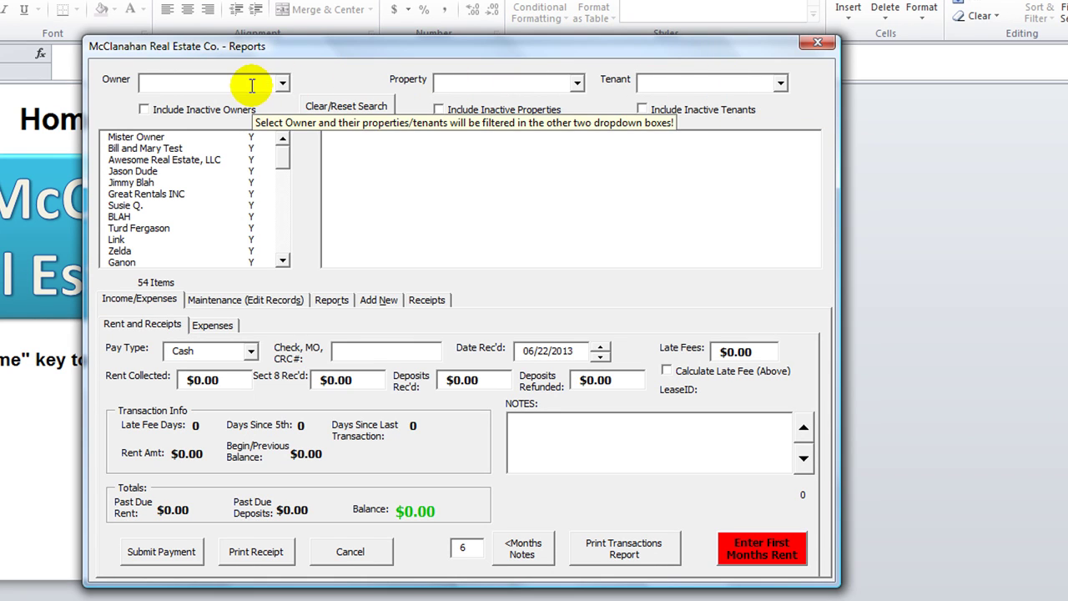
# - Select the first owner in the owner list, check the owner's property choices, and select the matching tenant record
pyautogui.click(283, 84)
pyautogui.click(284, 85)
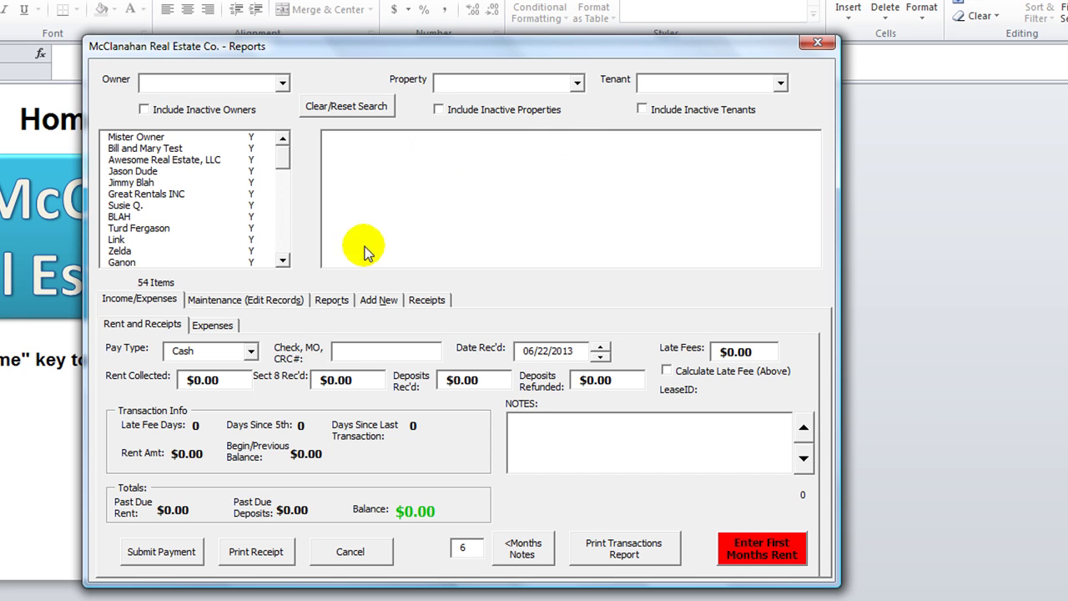
pyautogui.click(147, 137)
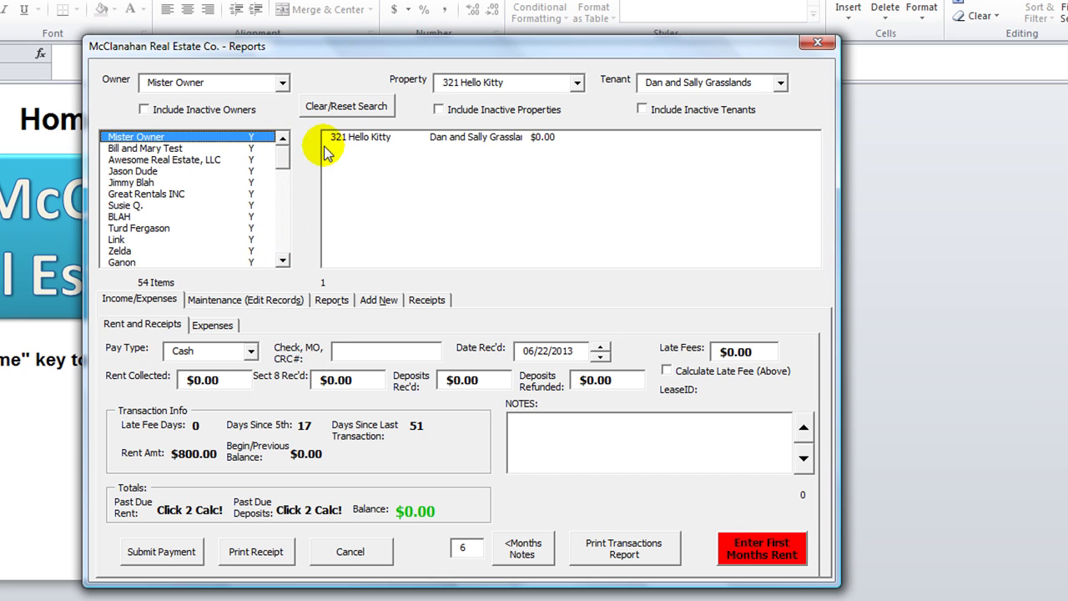
pyautogui.click(576, 82)
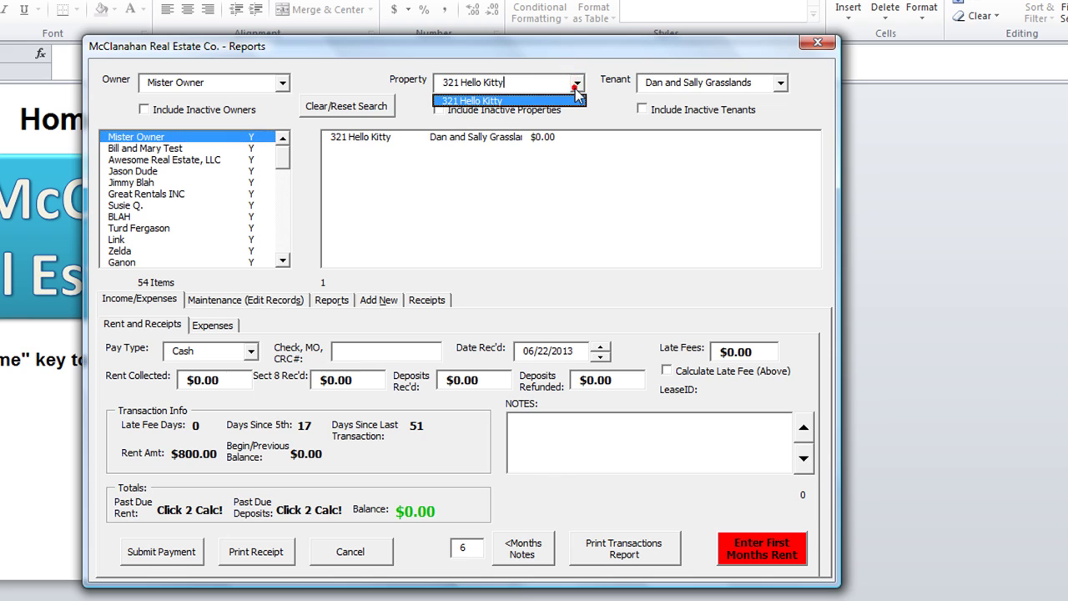
pyautogui.click(417, 148)
pyautogui.click(412, 141)
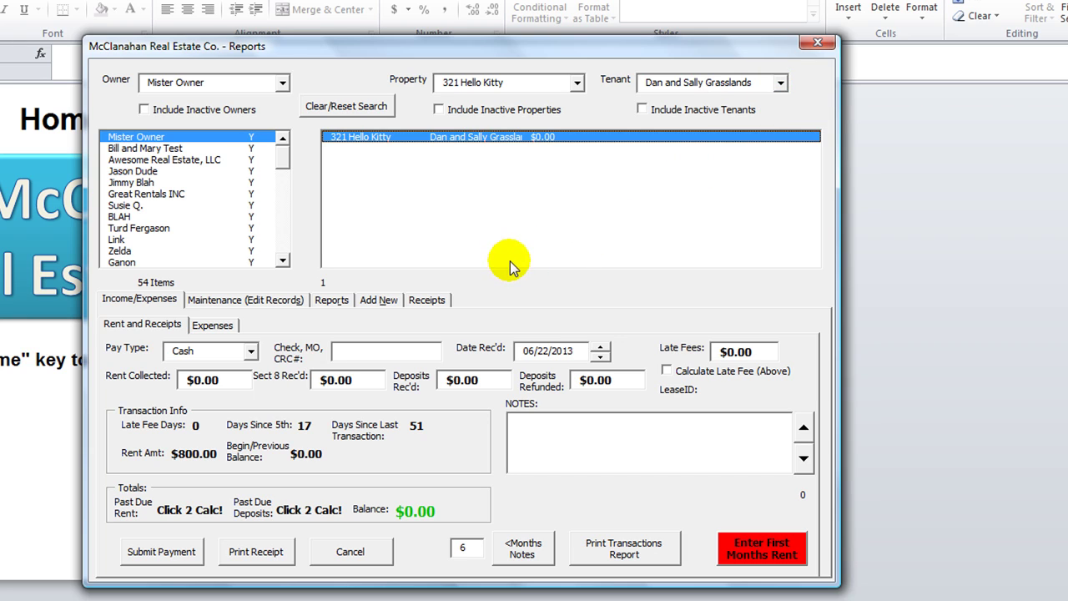
pyautogui.click(538, 154)
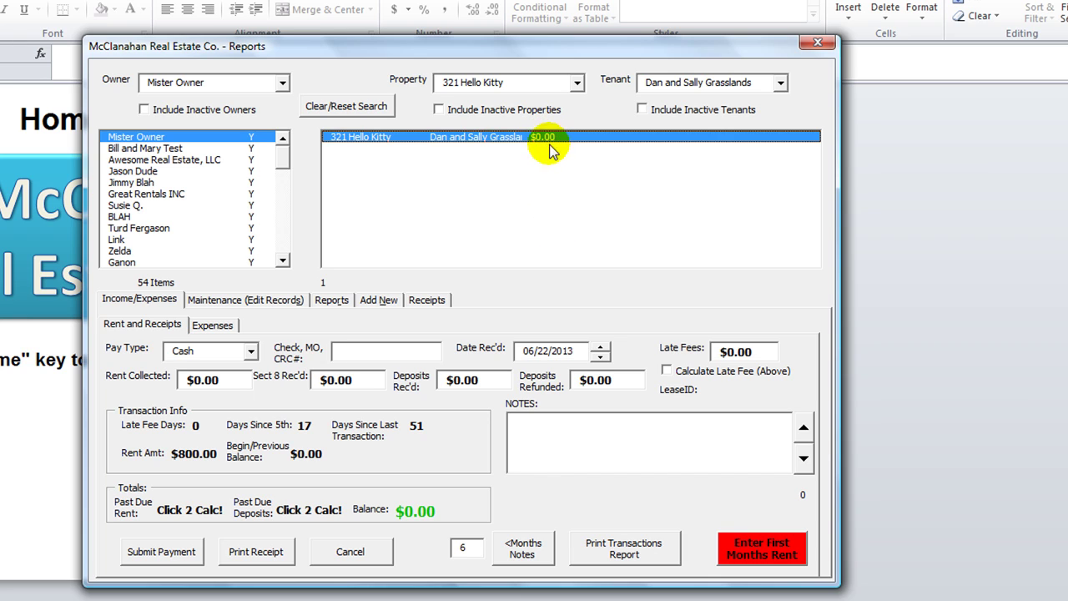
# - Select the second owner and the vacant property, and look through their owner, property and tenant maintenance records
pyautogui.click(181, 148)
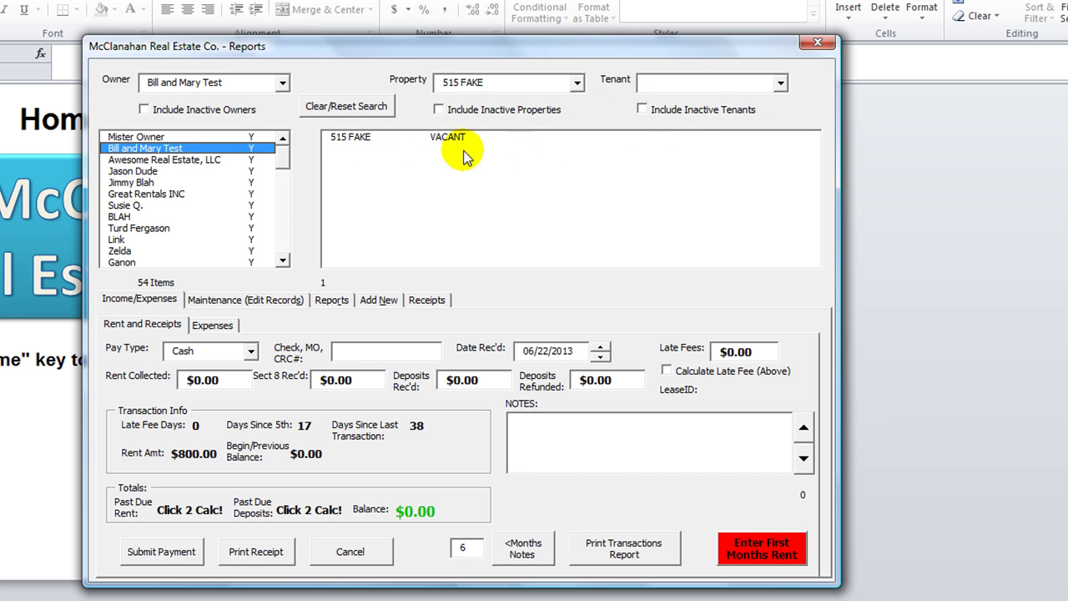
pyautogui.click(365, 144)
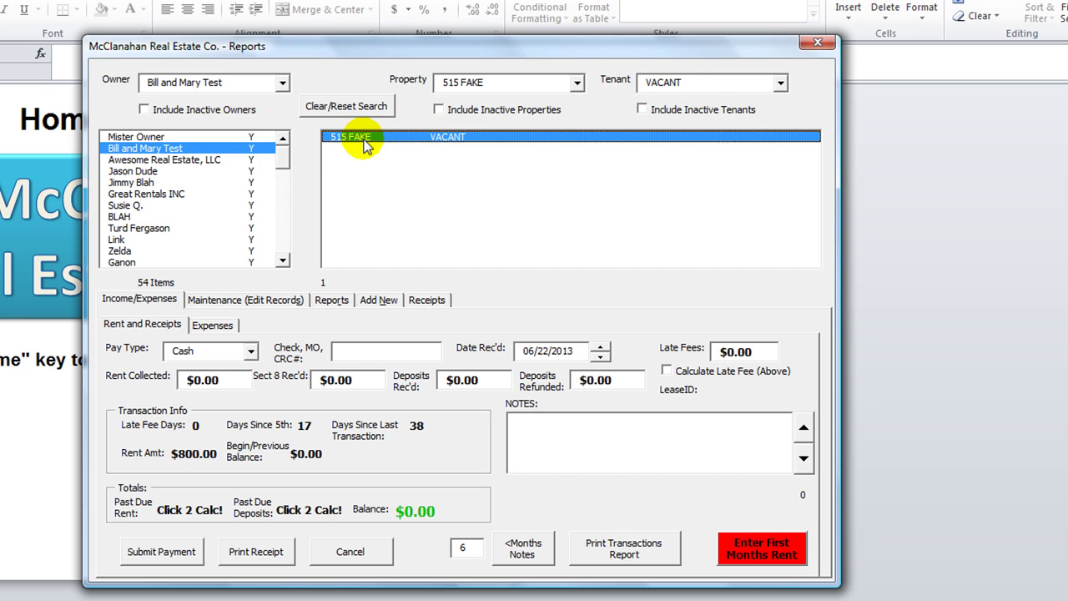
pyautogui.click(248, 302)
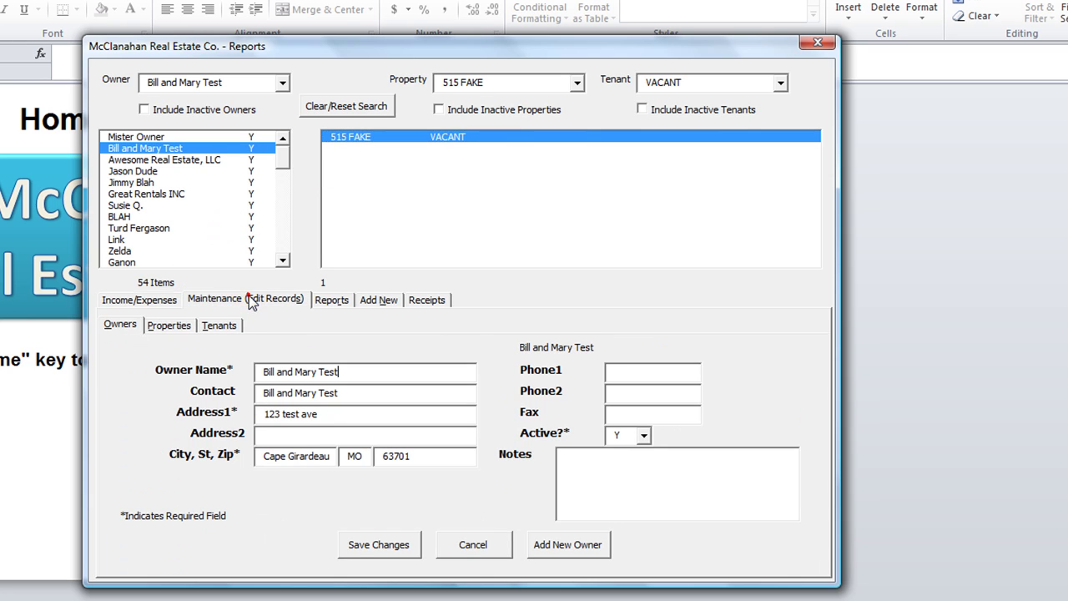
pyautogui.click(168, 327)
pyautogui.click(220, 328)
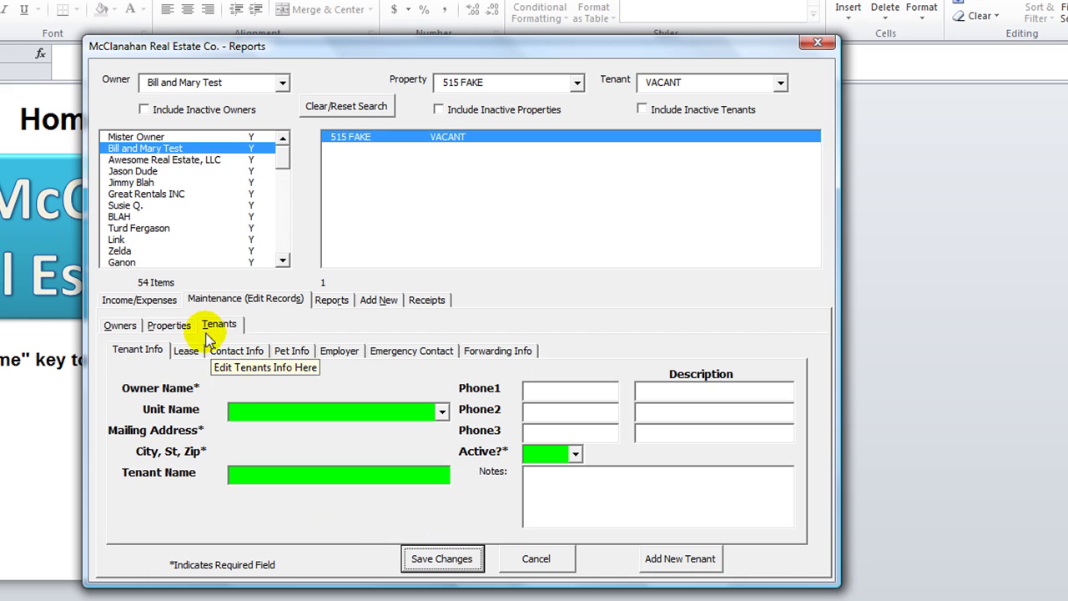
pyautogui.click(120, 325)
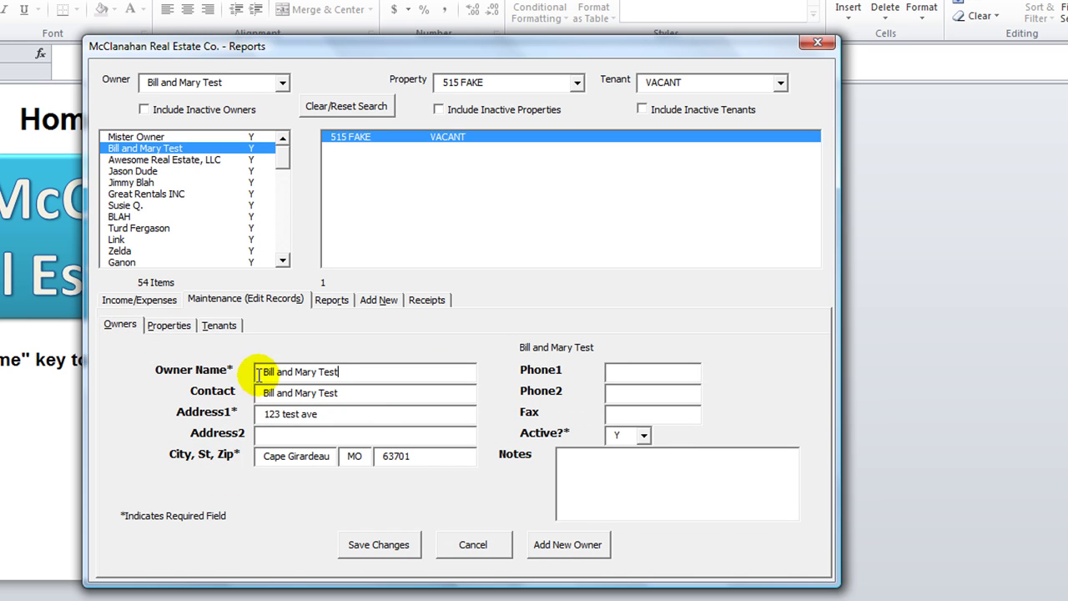
# - Examine the unit name and address in the vacant property's maintenance record
pyautogui.click(186, 329)
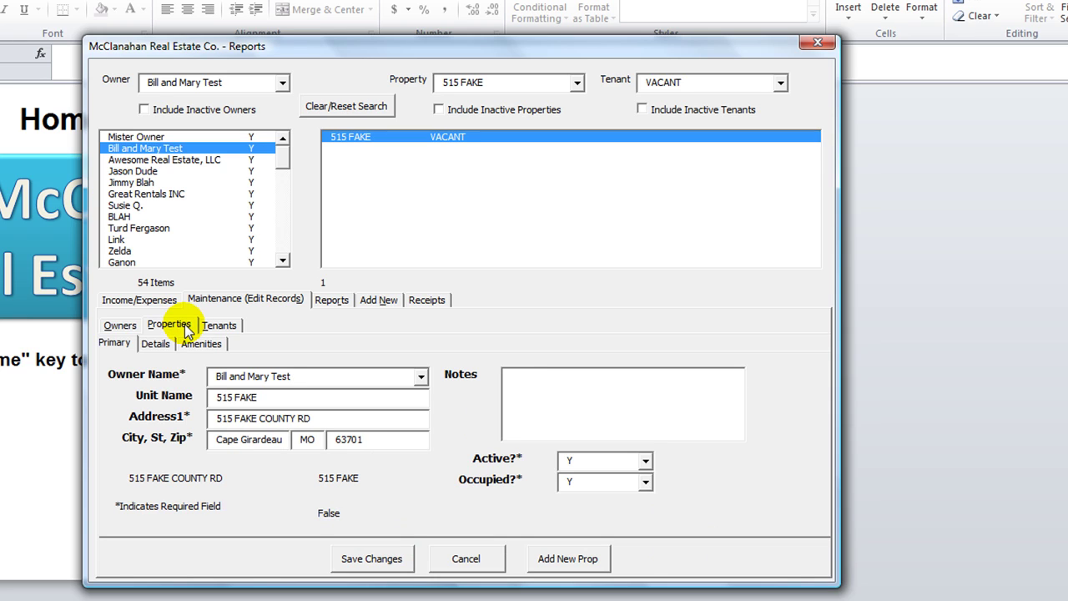
pyautogui.click(214, 397)
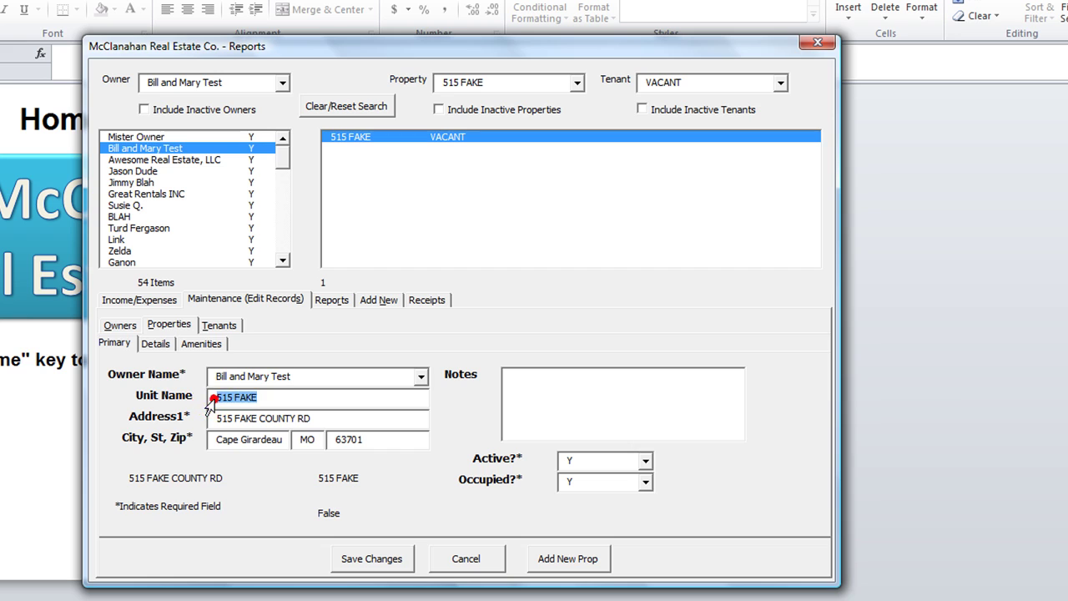
pyautogui.click(272, 397)
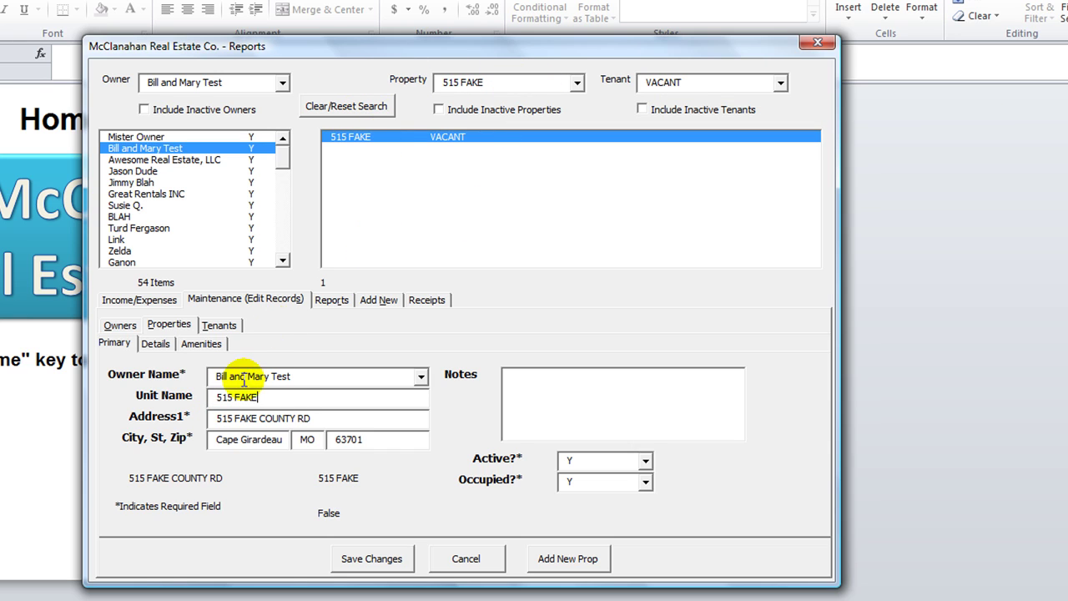
pyautogui.click(210, 423)
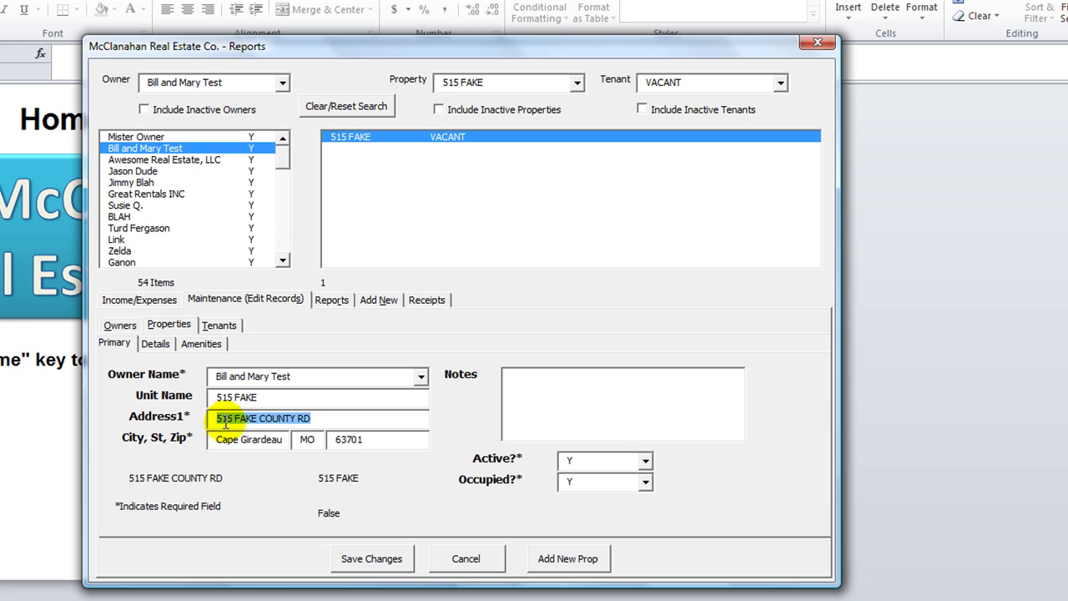
pyautogui.click(320, 420)
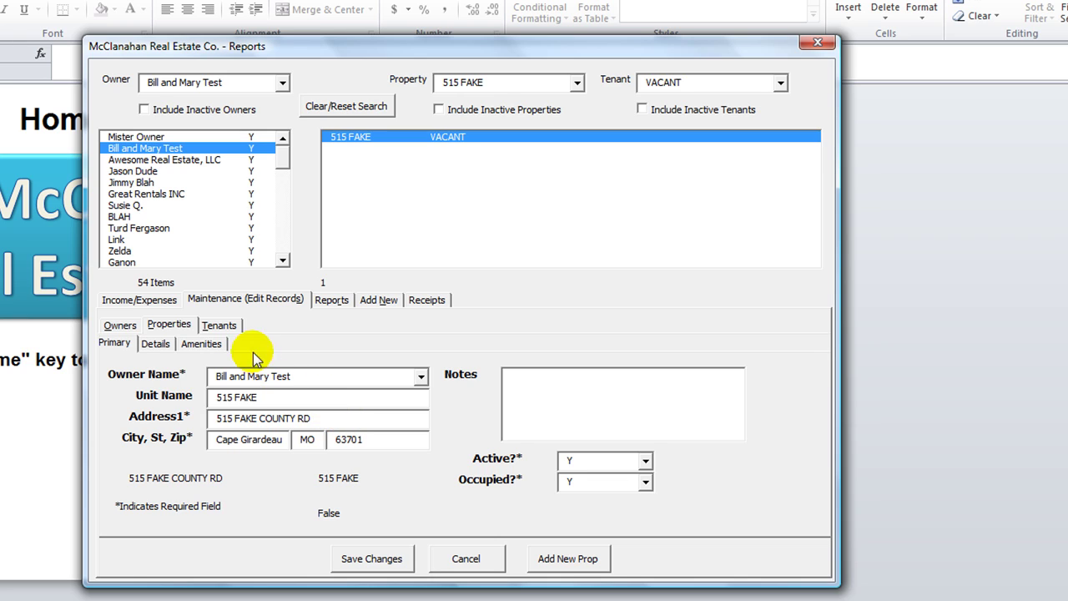
# - Review the tenant, property and owner maintenance records, including the owner's Active options, and return to the income and expenses entry
pyautogui.click(219, 325)
pyautogui.click(170, 326)
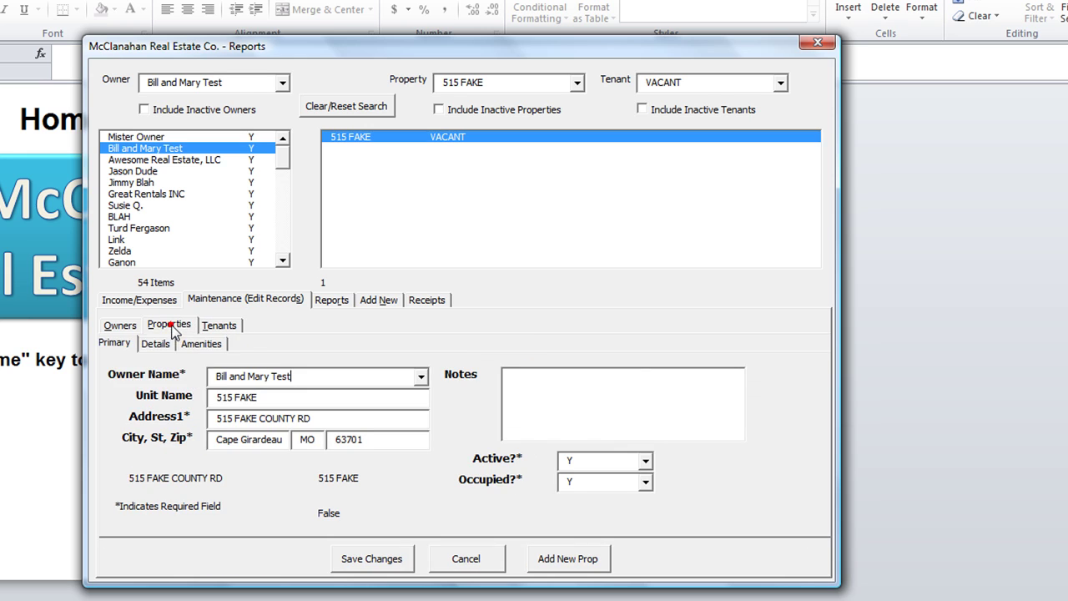
pyautogui.click(119, 325)
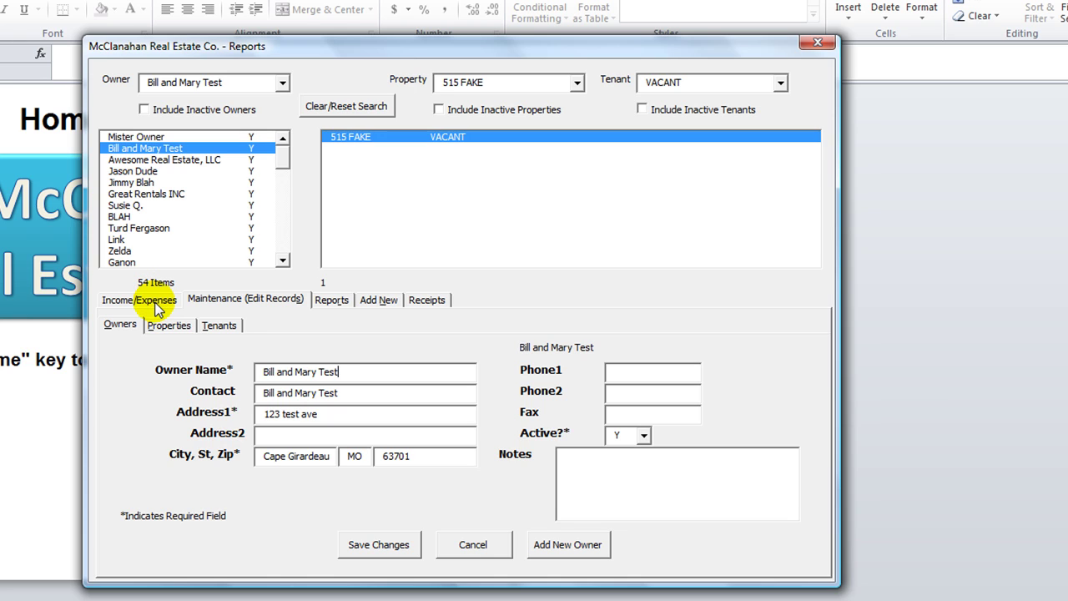
pyautogui.click(647, 439)
pyautogui.click(647, 441)
pyautogui.click(170, 324)
pyautogui.click(219, 324)
pyautogui.click(116, 325)
pyautogui.click(133, 300)
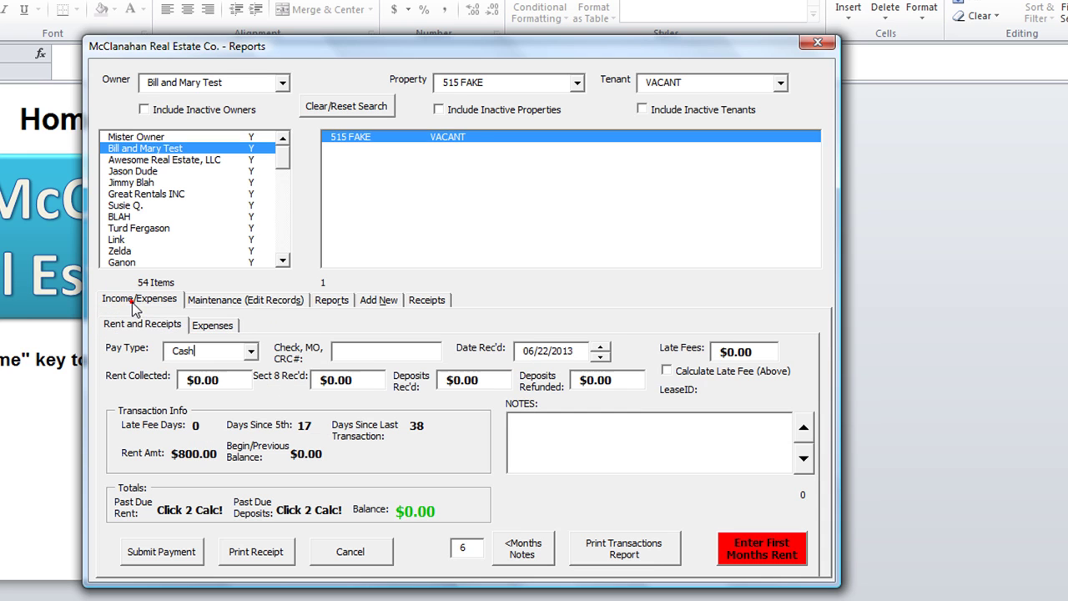
# - Select the owner Awesome Real Estate, LLC and check the properties available for it
pyautogui.click(187, 162)
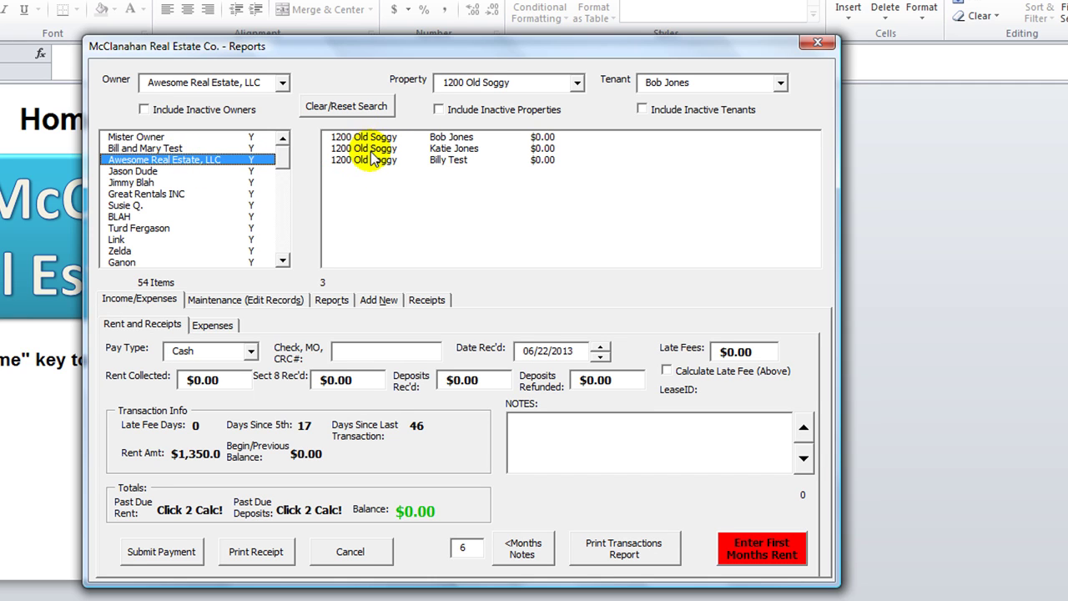
pyautogui.click(577, 83)
pyautogui.click(576, 83)
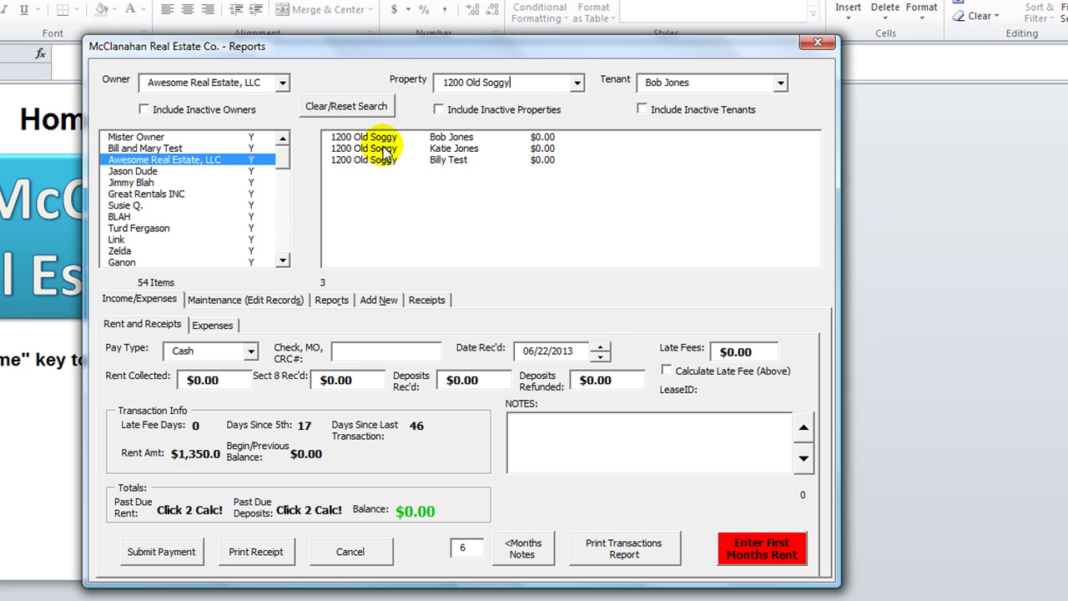
# - Select each tenant record of Awesome Real Estate, LLC in turn to compare the tenant details, ending on the second record
pyautogui.click(433, 137)
pyautogui.click(434, 150)
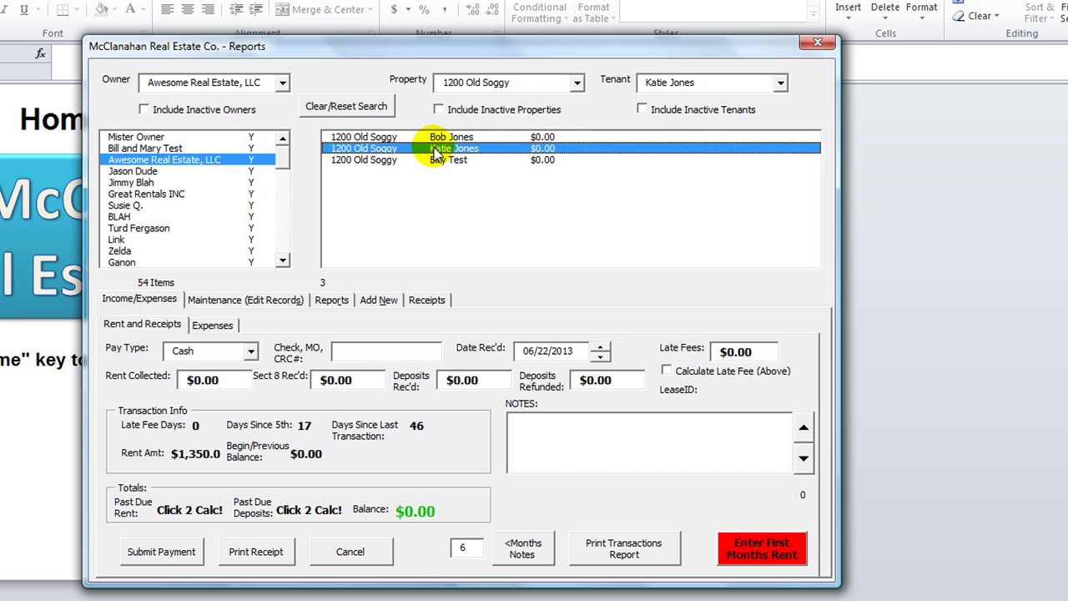
pyautogui.click(438, 131)
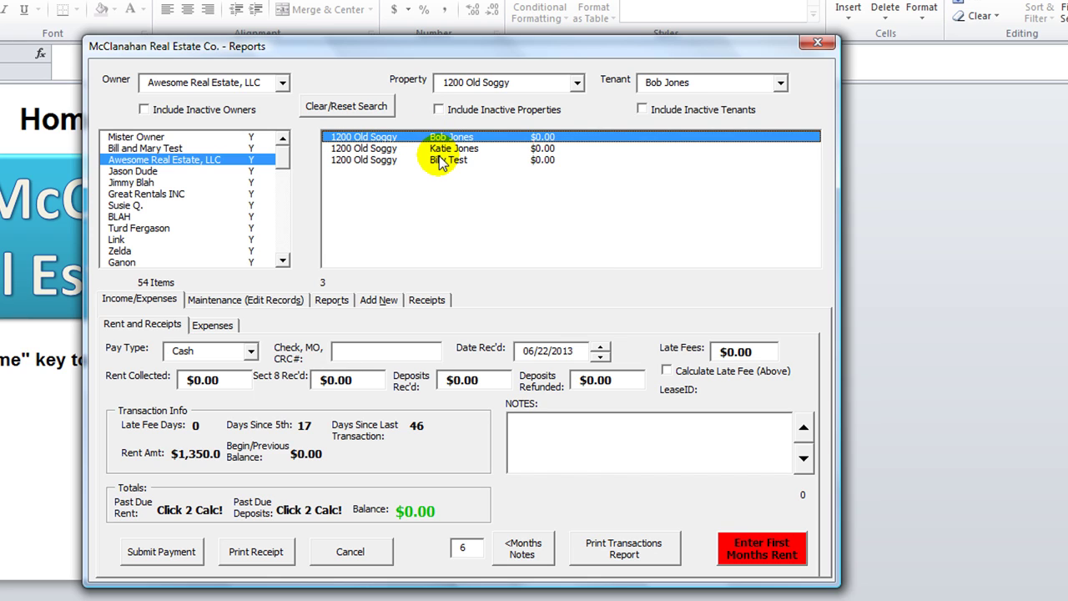
pyautogui.click(439, 161)
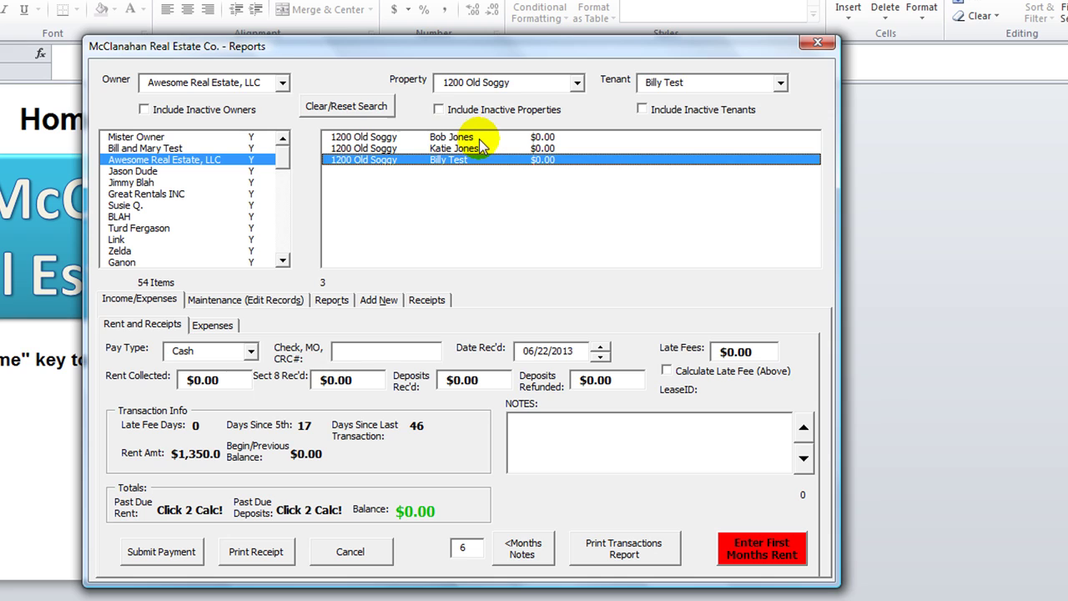
pyautogui.click(434, 138)
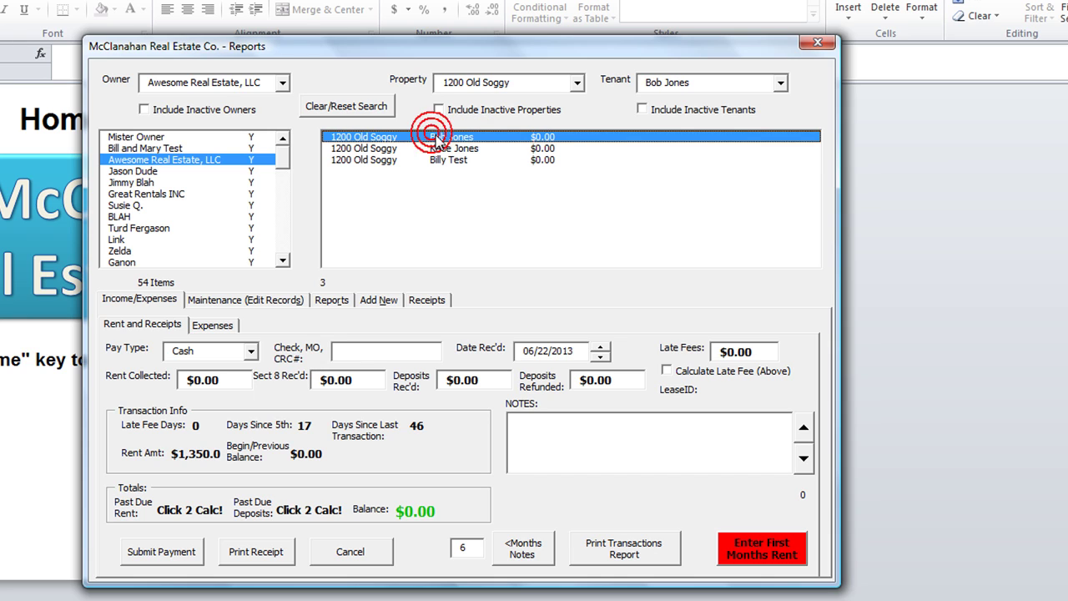
pyautogui.click(464, 148)
pyautogui.click(467, 160)
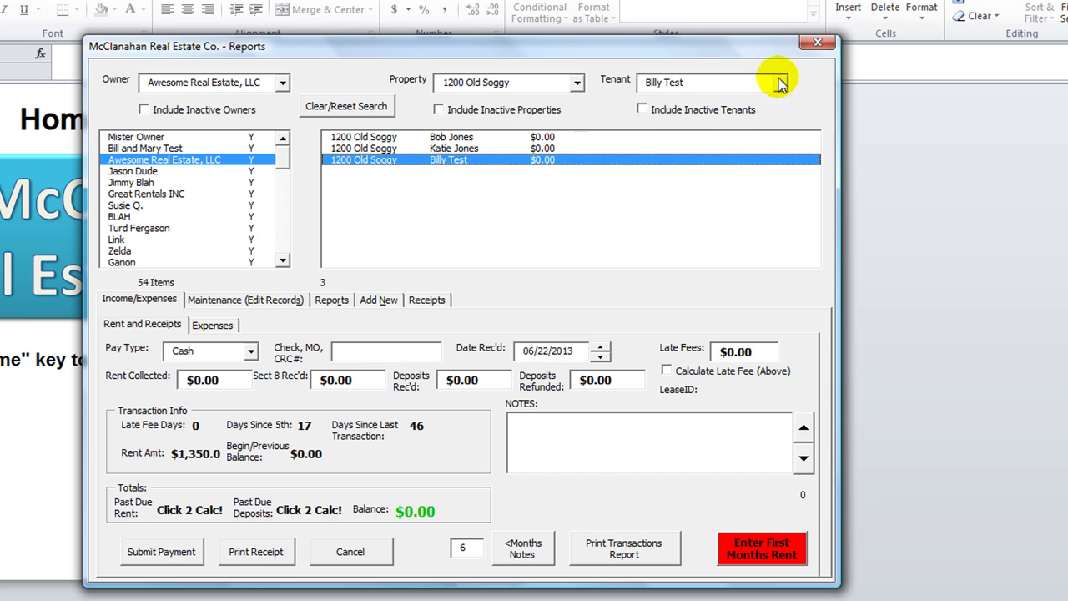
pyautogui.click(464, 148)
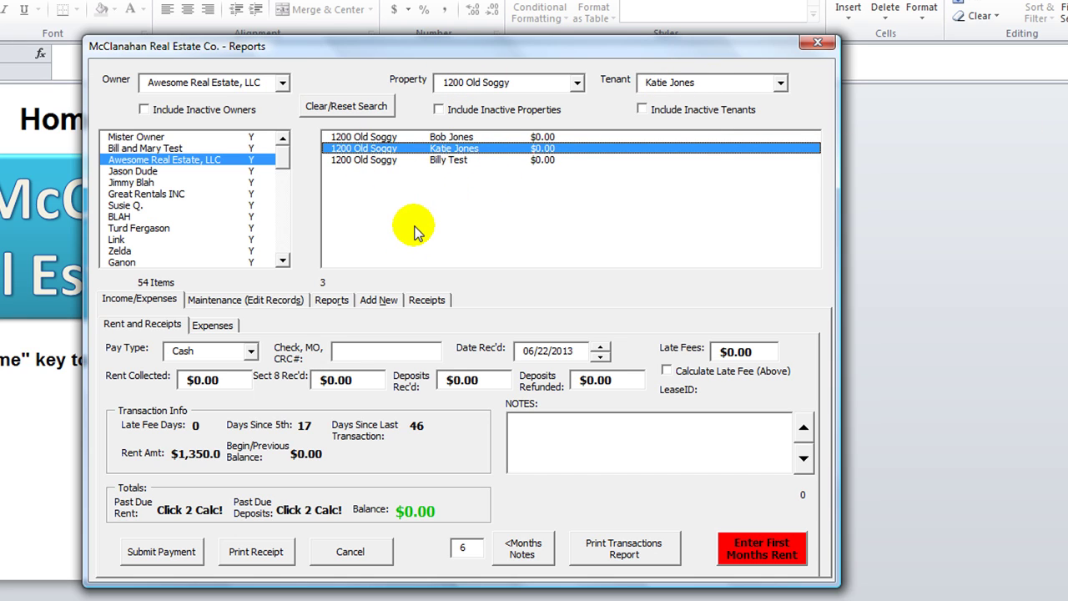
# - Select the fourth owner, view the owner's maintenance record, and return to the income and expenses entry
pyautogui.click(167, 170)
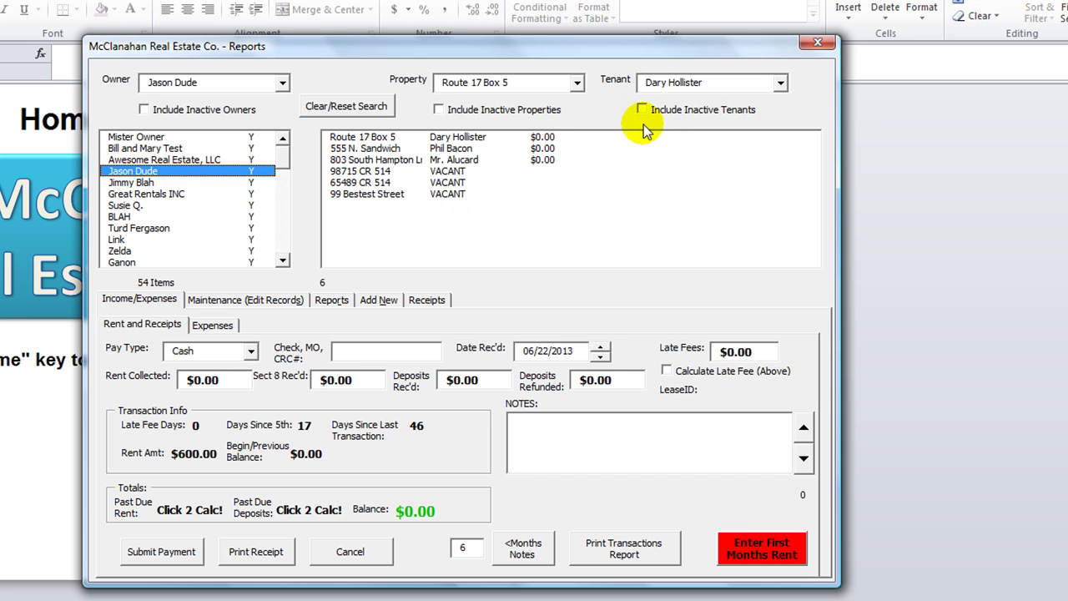
pyautogui.click(222, 303)
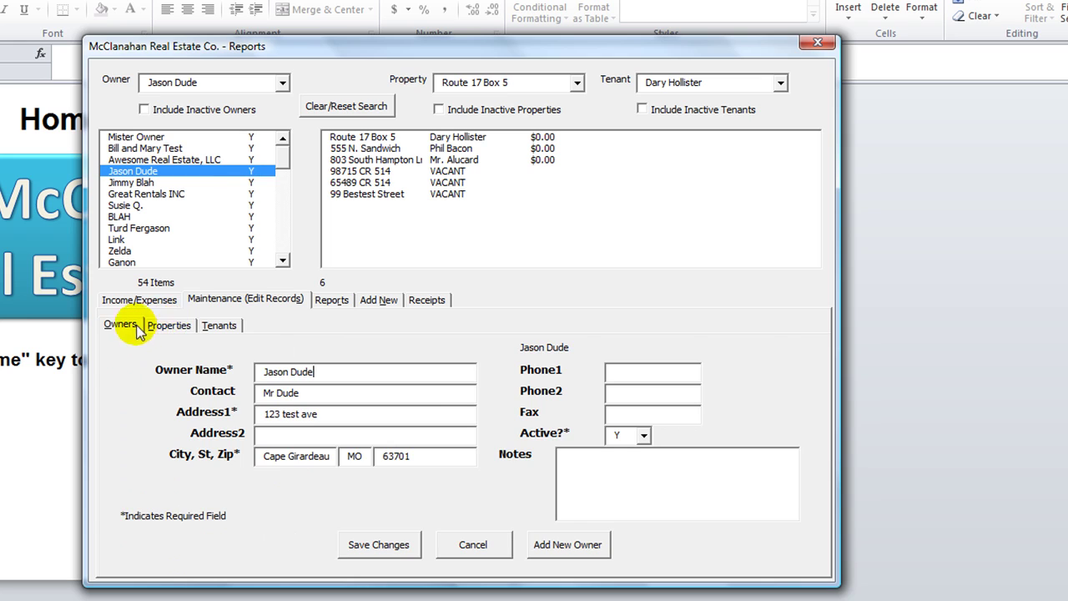
pyautogui.click(154, 301)
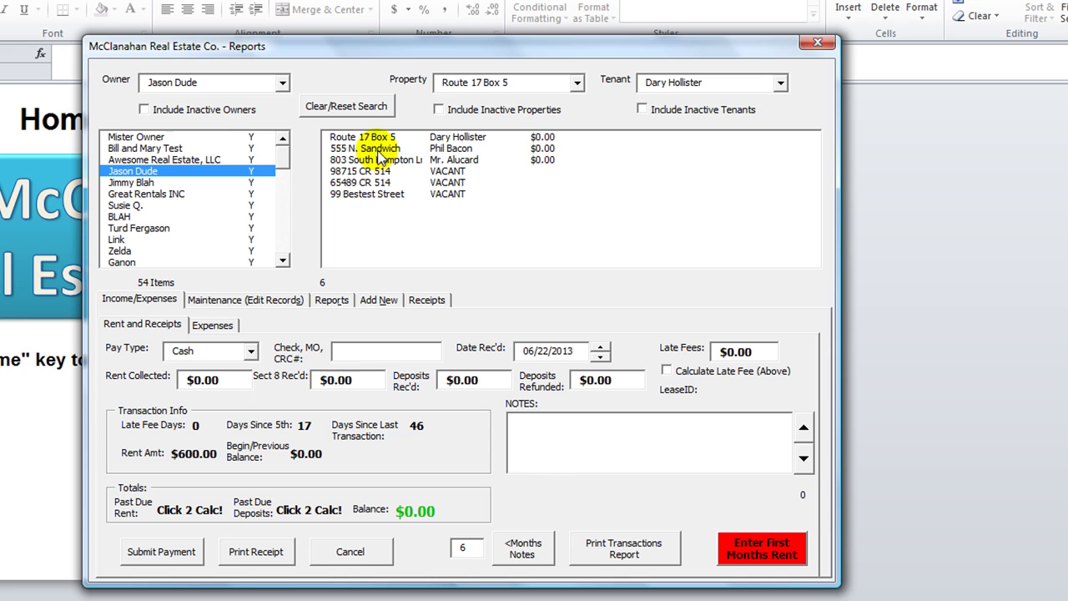
# - Select the seventh owner and view the balances of the third and fourth tenant records
pyautogui.click(135, 205)
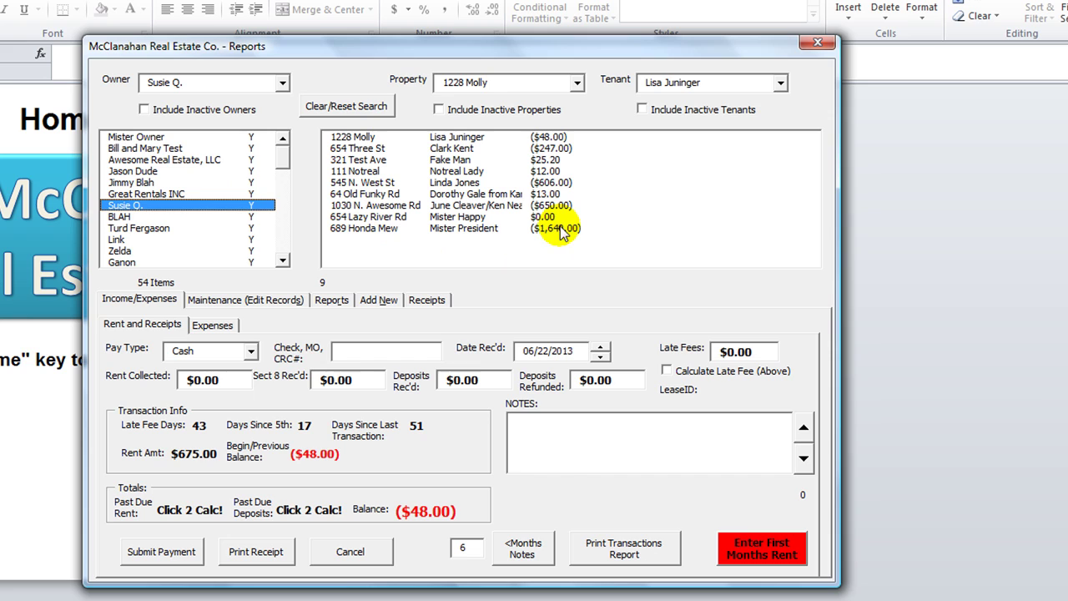
pyautogui.click(548, 160)
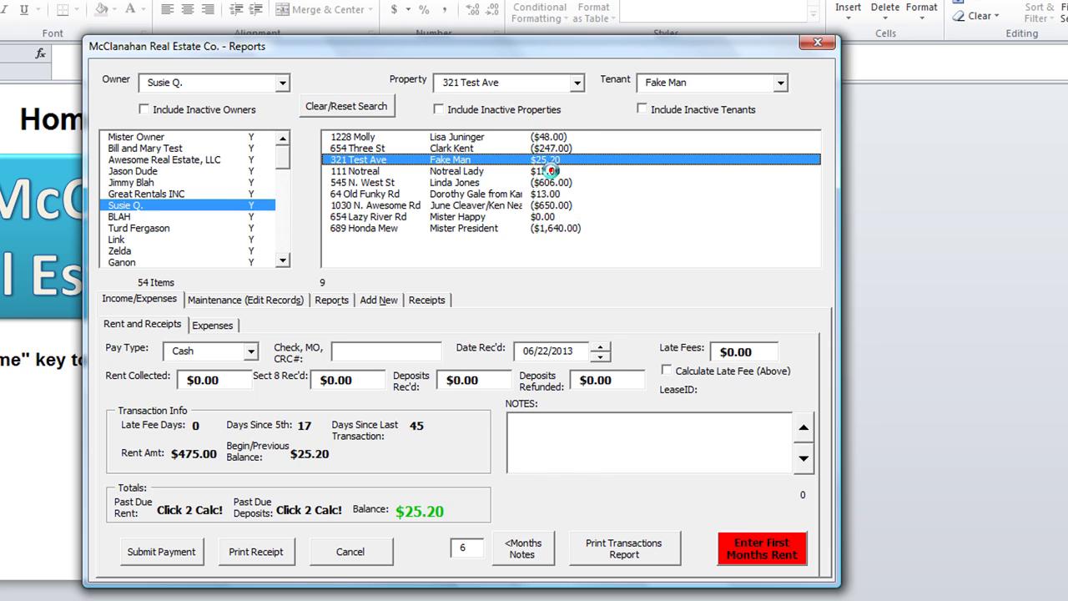
pyautogui.click(551, 171)
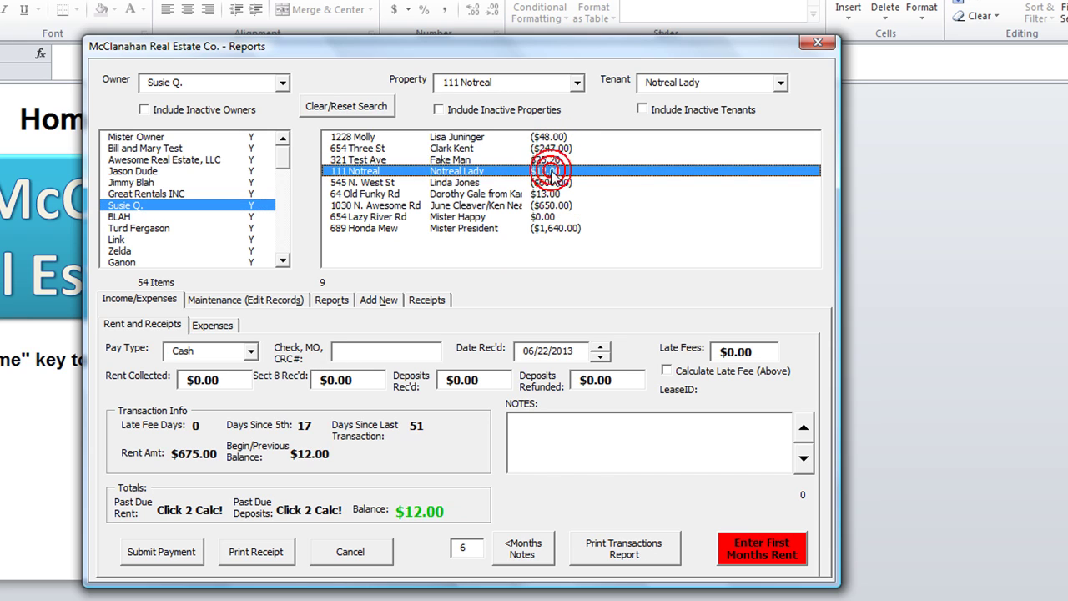
# - Calculate the past due totals for the owner's last tenant record and set the payment type to Check
pyautogui.click(549, 227)
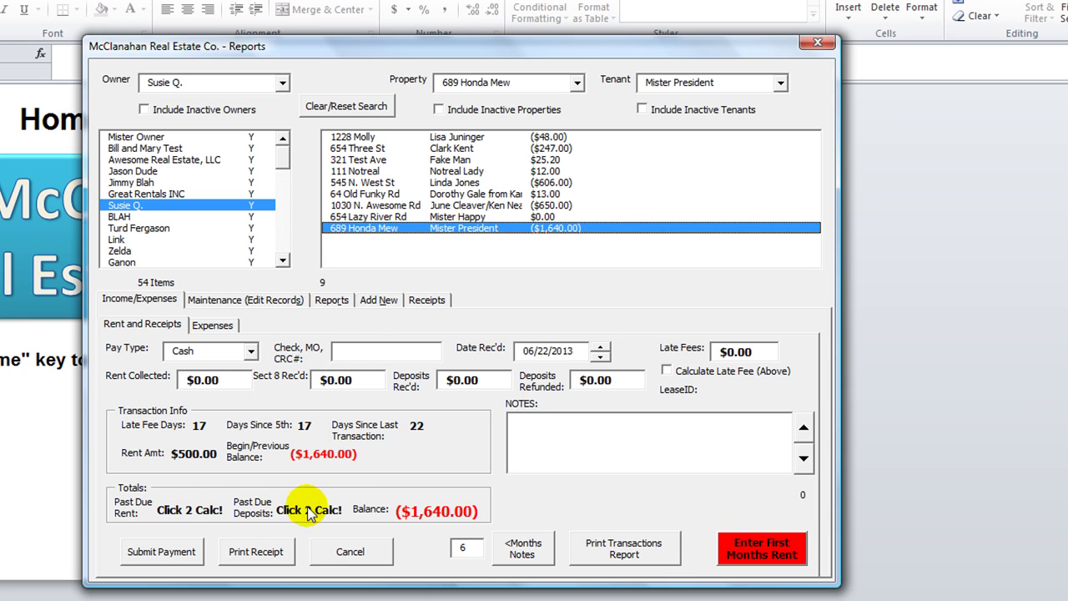
pyautogui.doubleClick(192, 513)
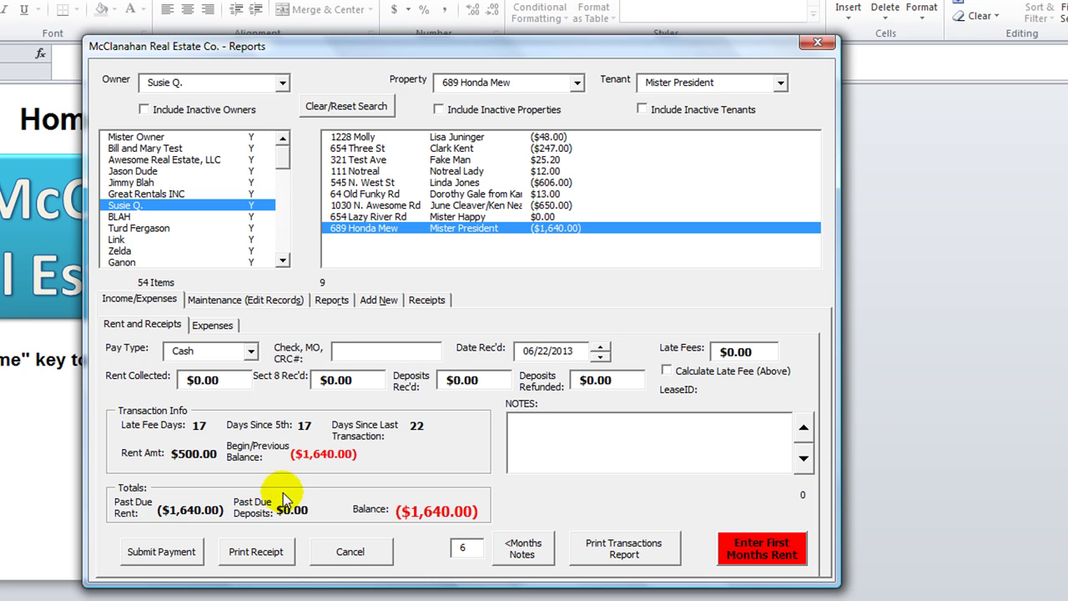
pyautogui.click(250, 352)
pyautogui.click(227, 377)
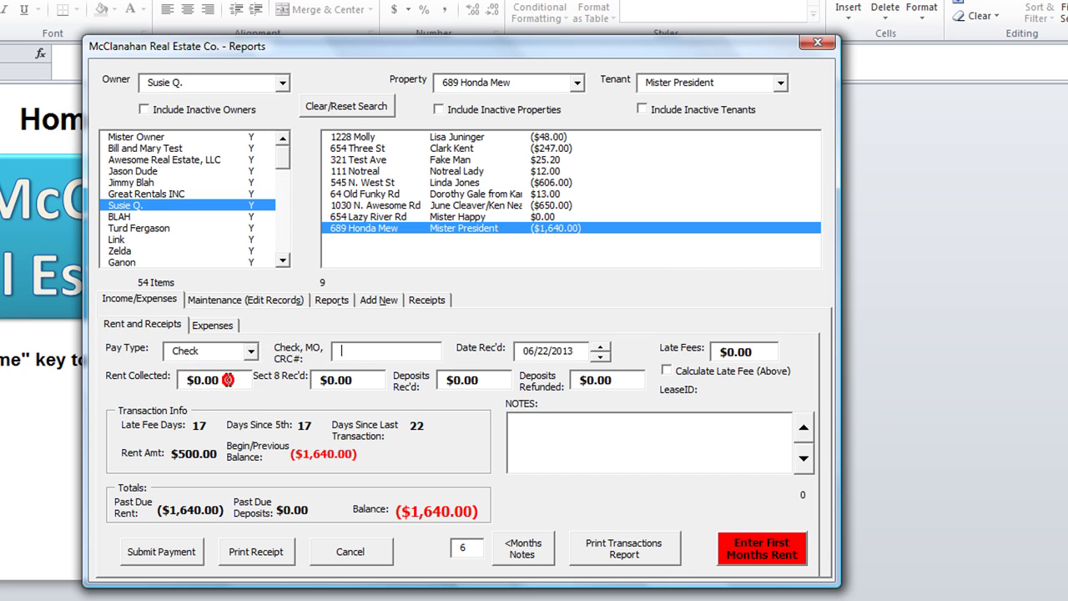
# - Record the payment as a check with number 4578 and date received 6/22/2013
pyautogui.click(250, 352)
pyautogui.click(226, 373)
pyautogui.click(250, 351)
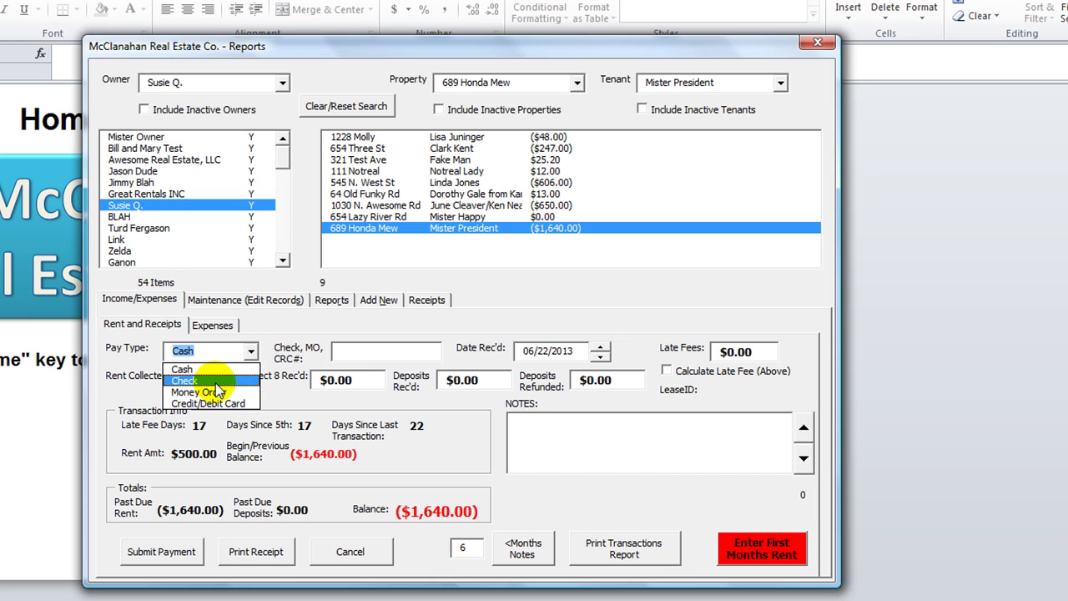
pyautogui.click(215, 382)
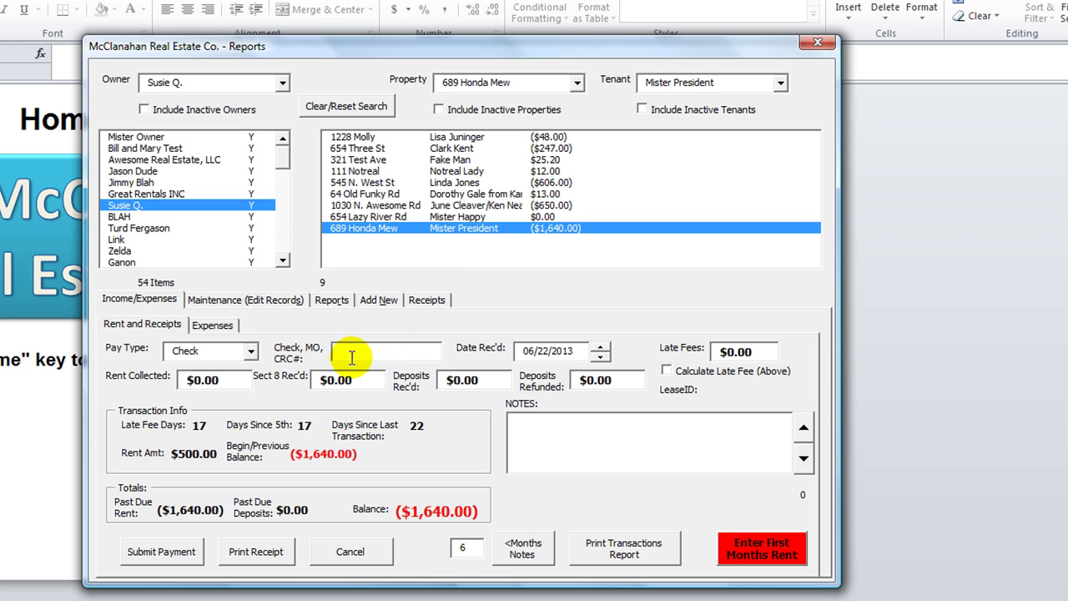
pyautogui.write('457')
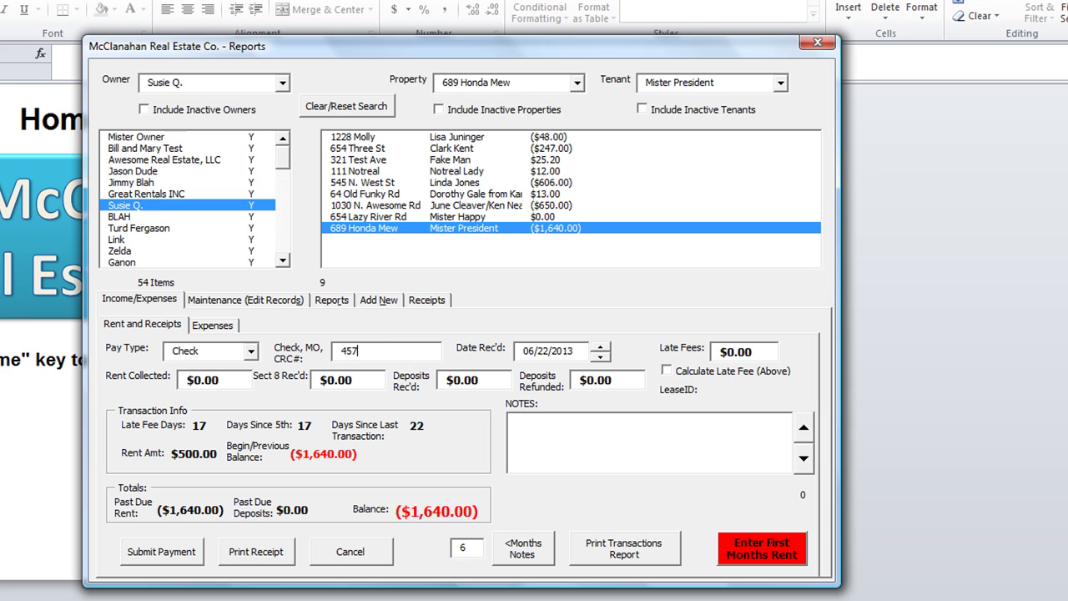
pyautogui.write('8')
pyautogui.press('Tab')
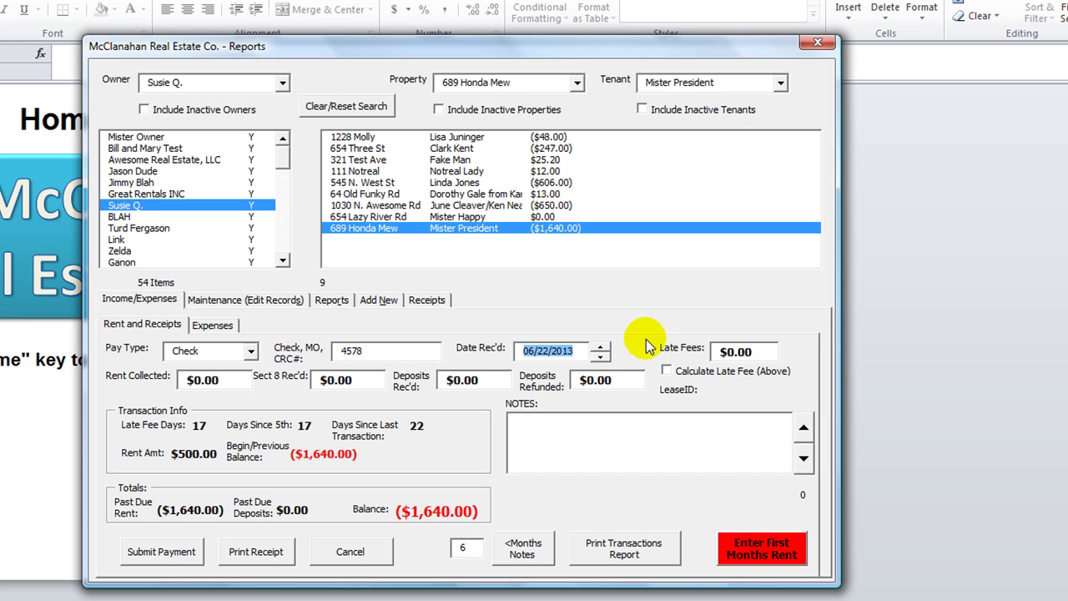
pyautogui.click(600, 347)
pyautogui.click(601, 356)
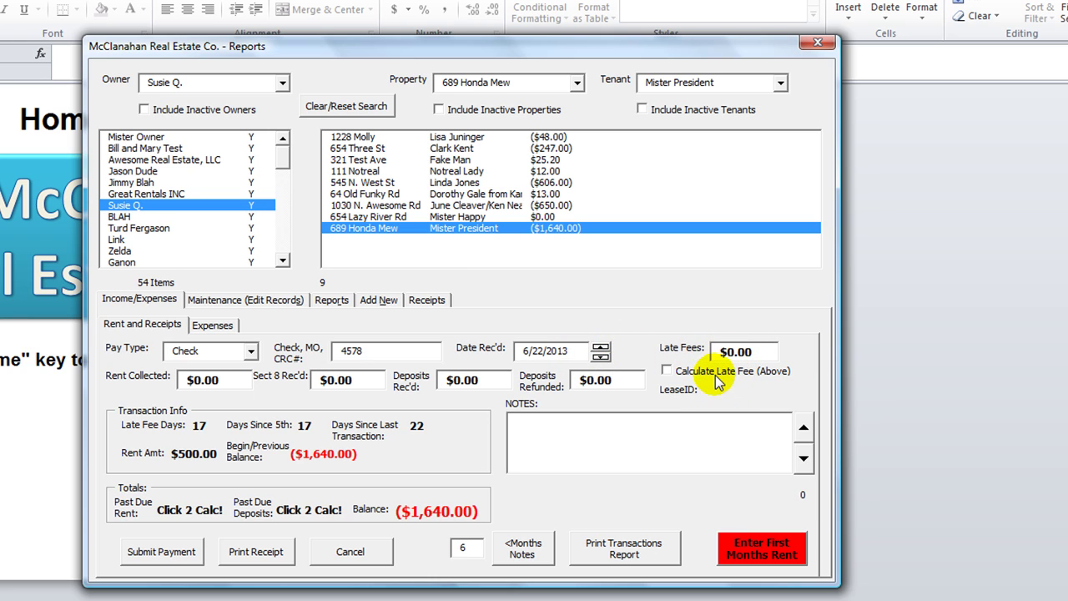
# - Try the automatic late fee calculation and reset the late fees to 0
pyautogui.moveTo(733, 351)
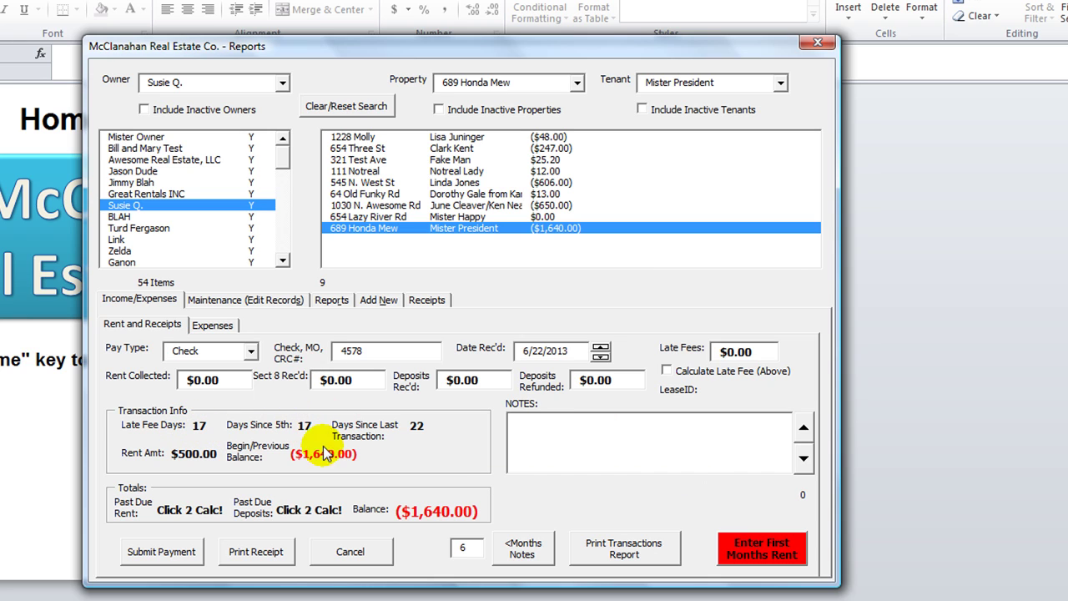
pyautogui.click(667, 371)
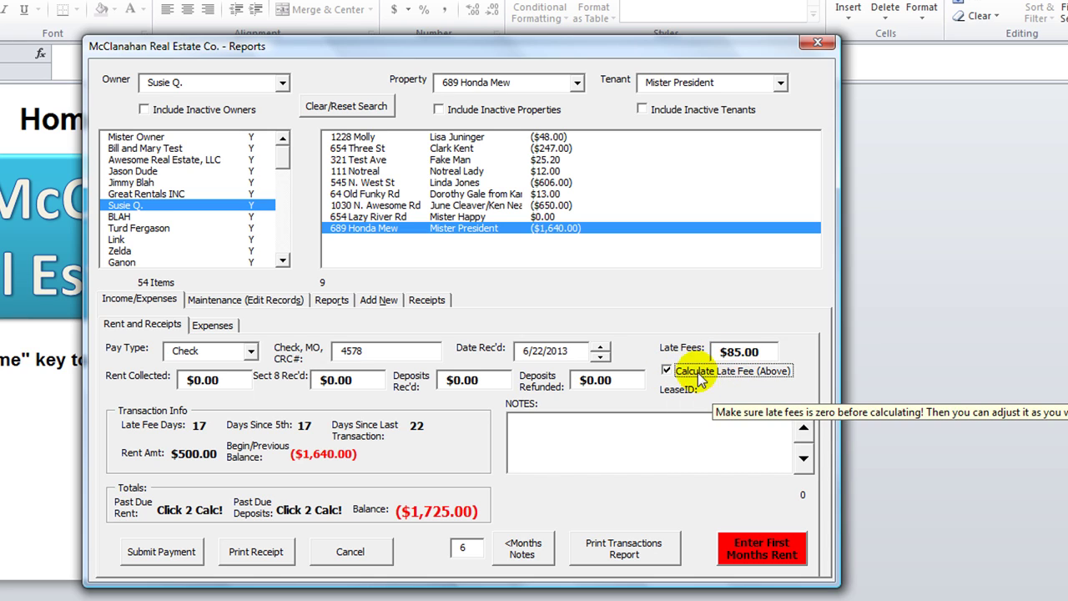
pyautogui.click(667, 370)
pyautogui.click(711, 352)
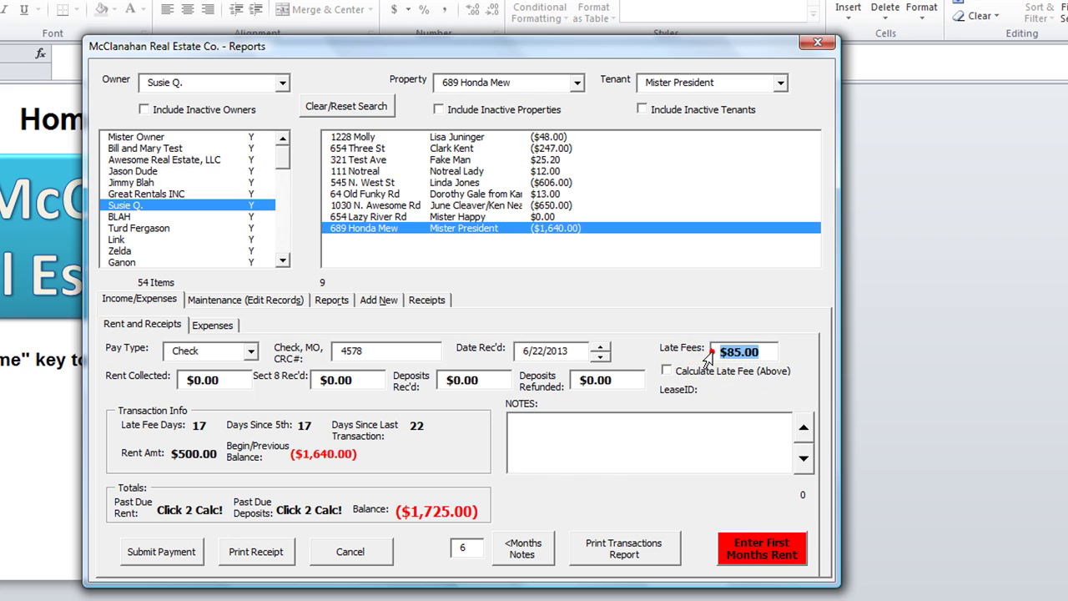
pyautogui.write('0')
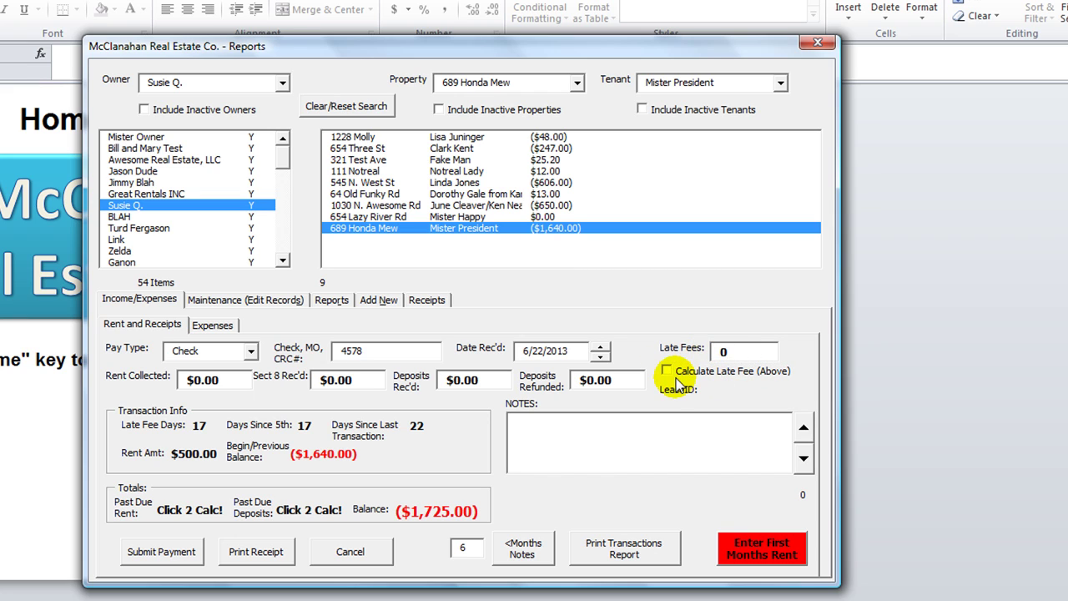
pyautogui.press('Tab')
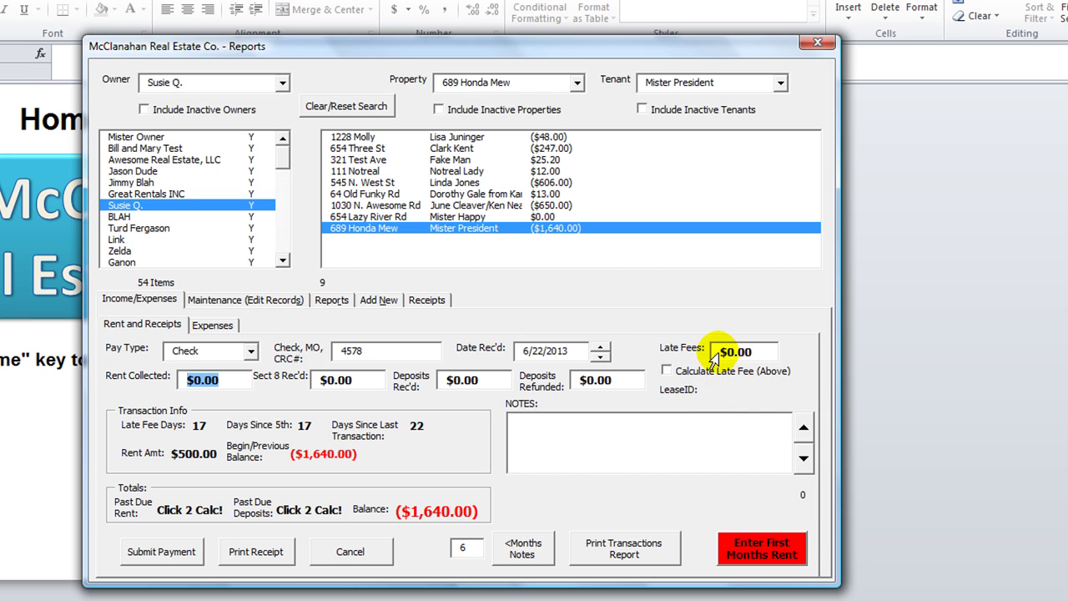
pyautogui.click(718, 352)
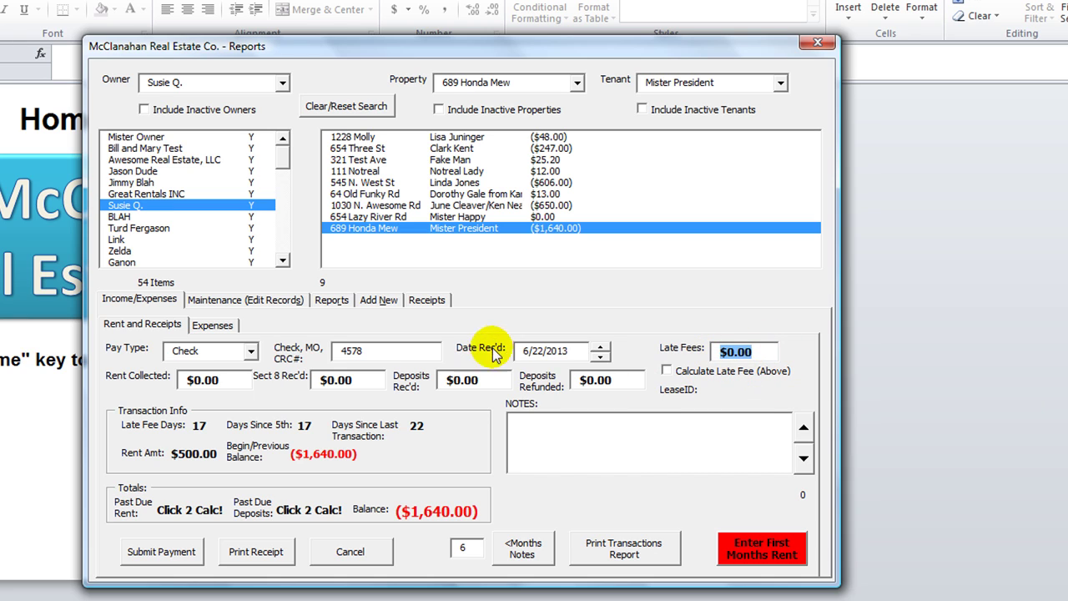
pyautogui.moveTo(737, 354)
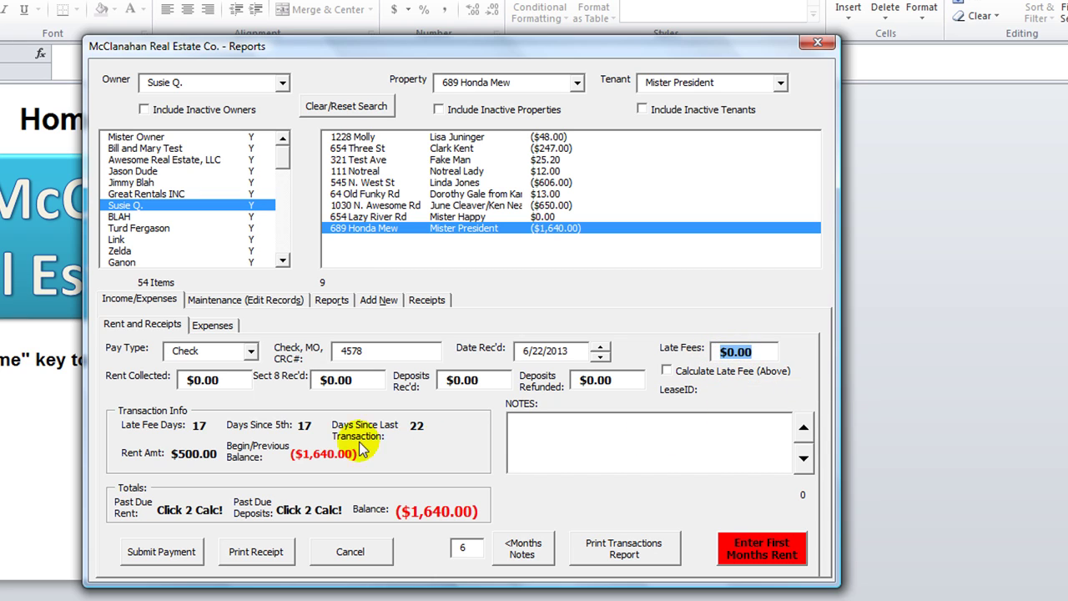
# - Set the rent collected to $1,000.00 and apply the automatically calculated late fee
pyautogui.click(229, 380)
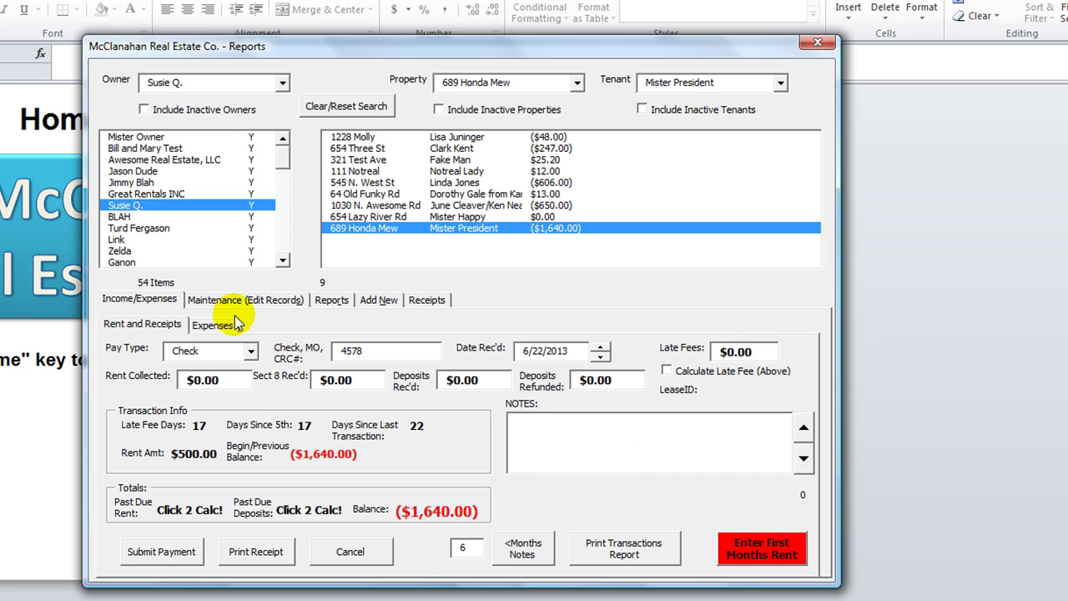
pyautogui.doubleClick(239, 377)
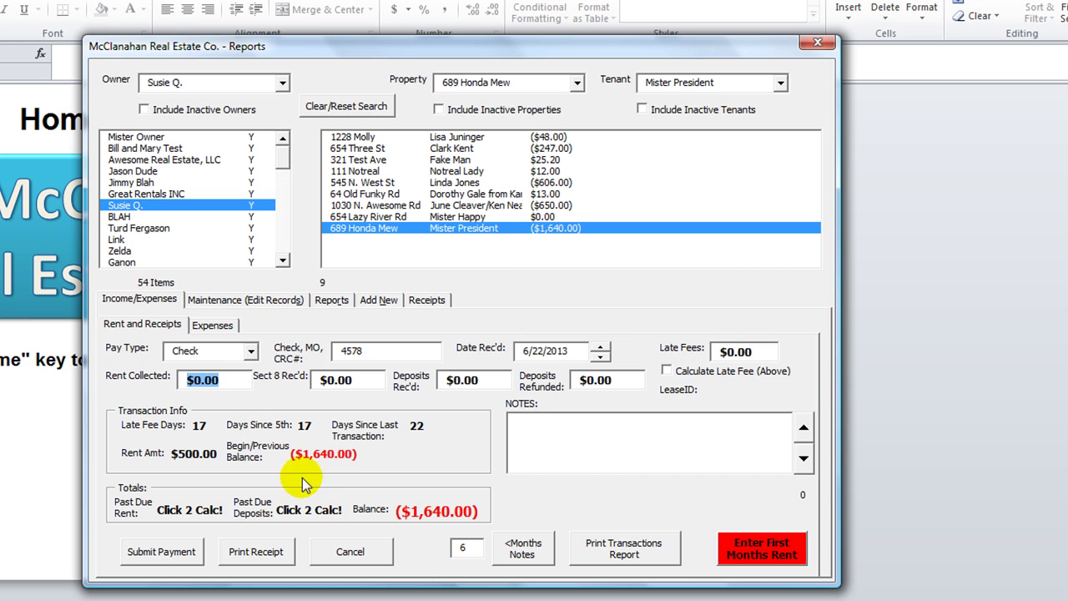
pyautogui.moveTo(317, 456)
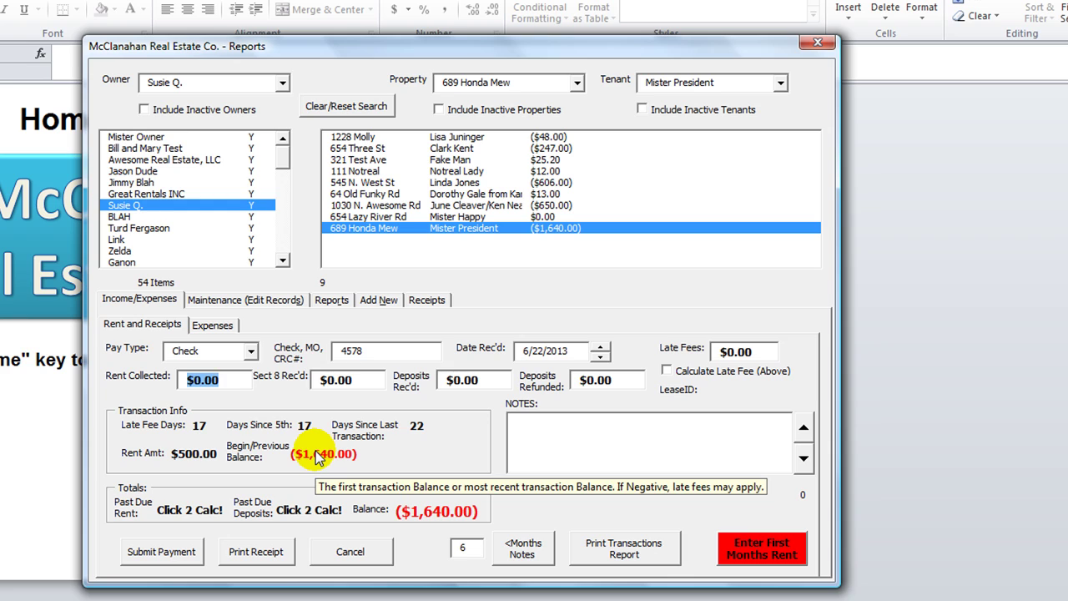
pyautogui.write('1,00')
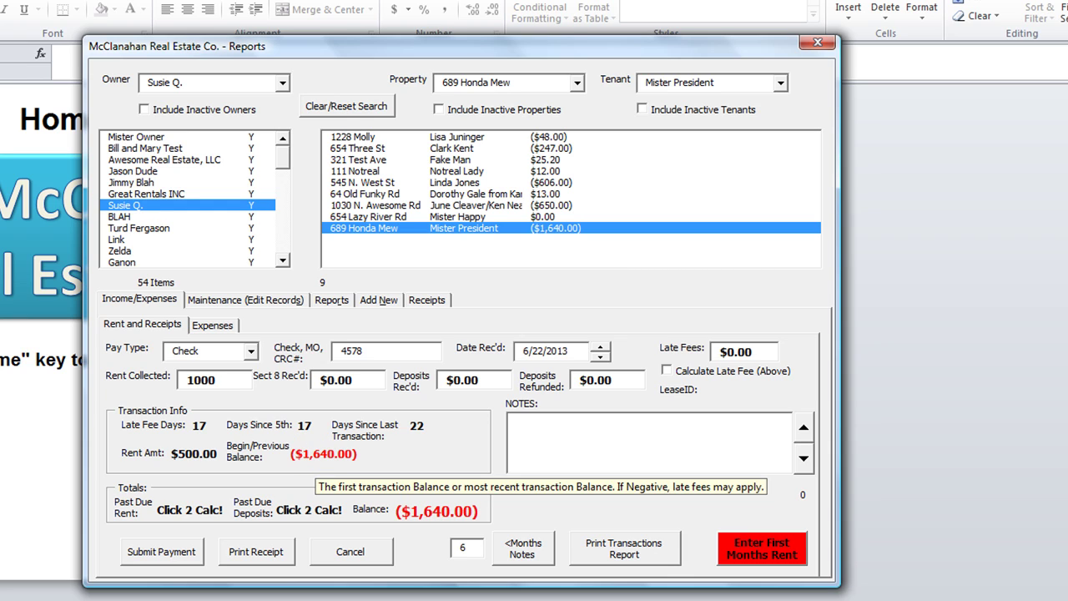
pyautogui.write('0')
pyautogui.press('Tab')
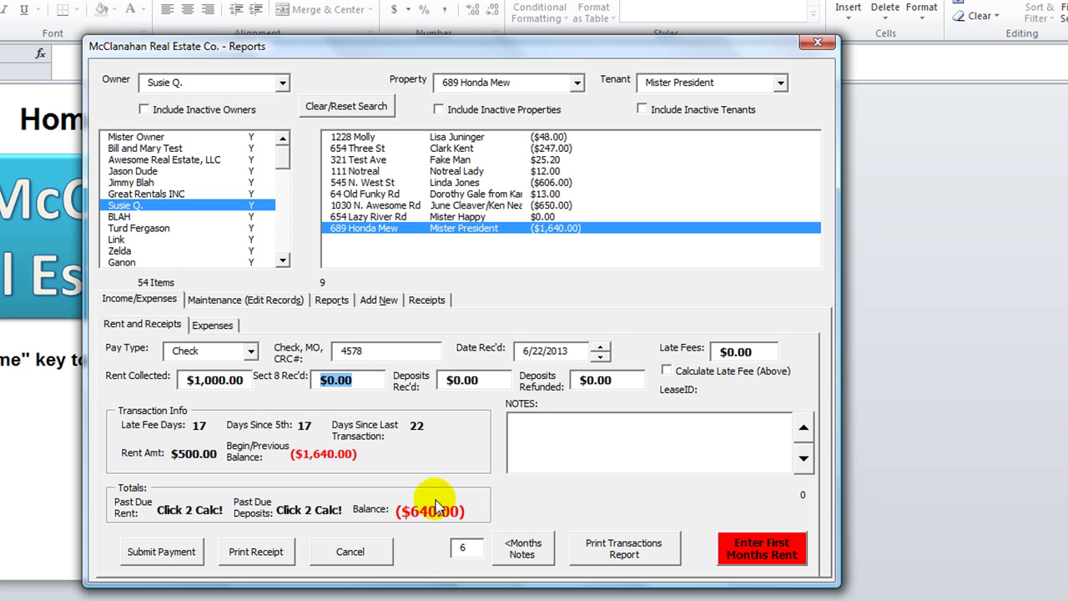
pyautogui.click(693, 372)
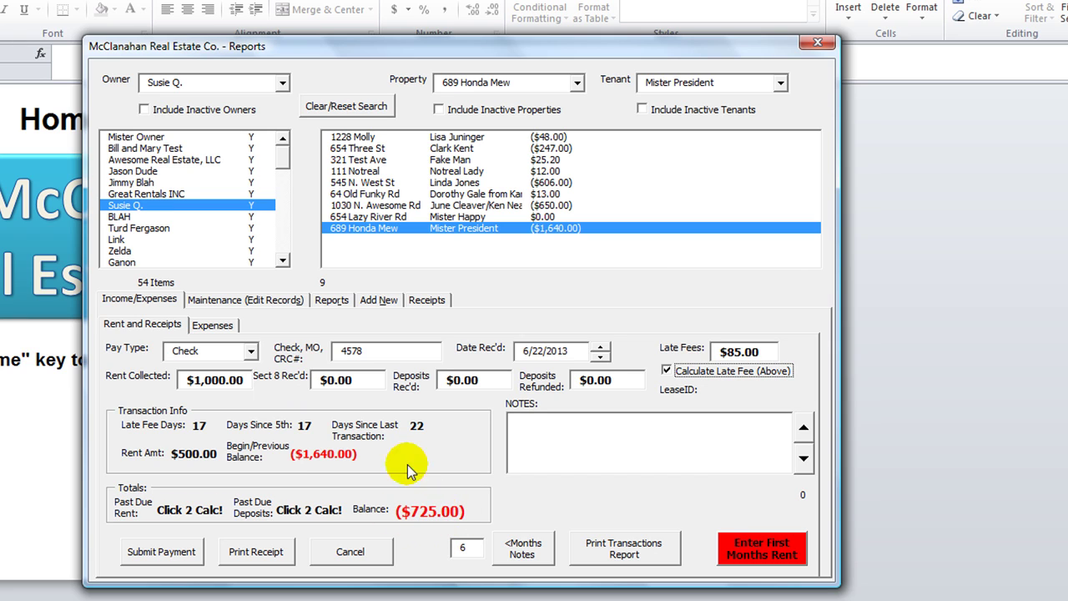
# - Add the note "Tenant applied 1000.00, says will bring more next Thurs." and submit the payment
pyautogui.click(547, 435)
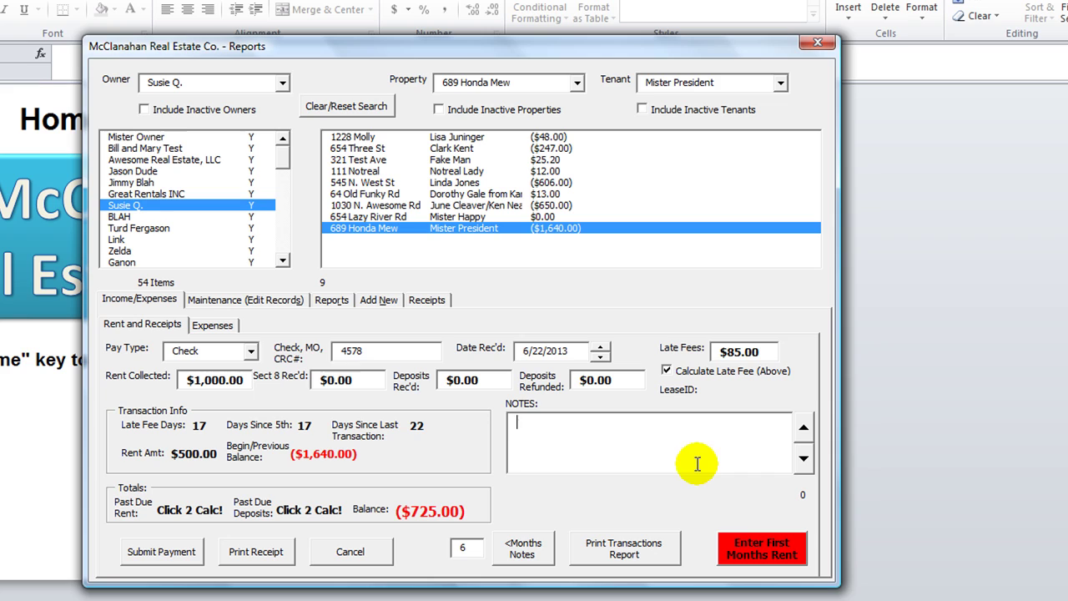
pyautogui.write('Tenant applied 1000.00, says will bring more next Thurs.')
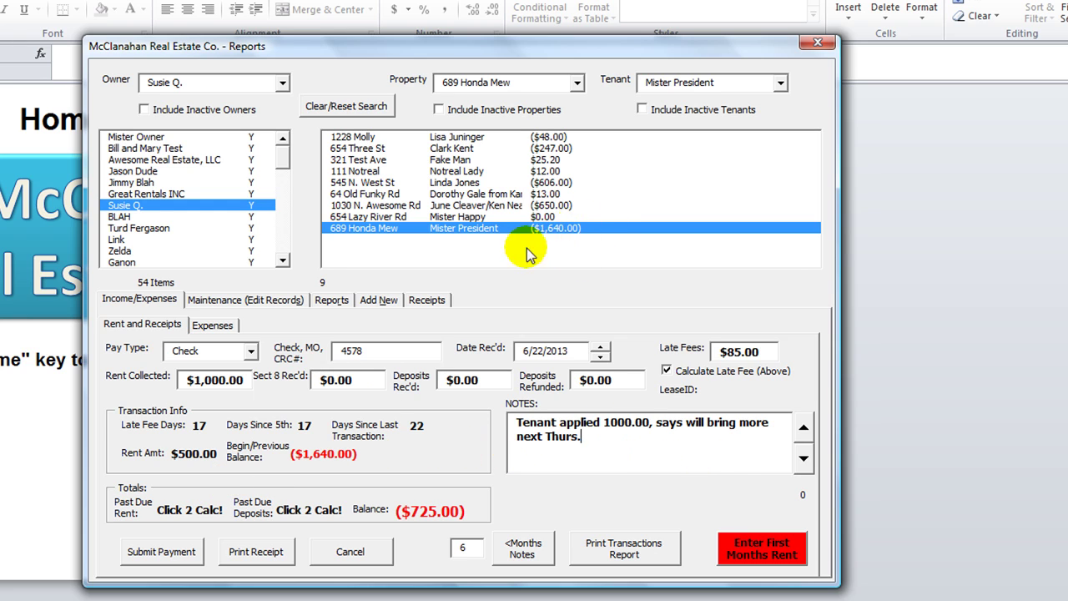
pyautogui.click(159, 555)
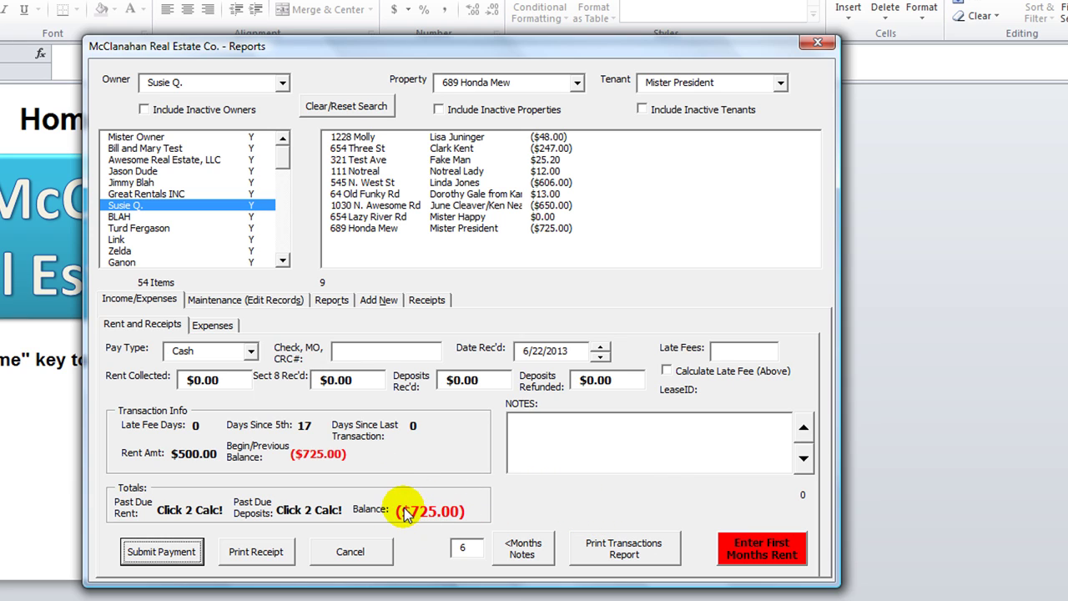
pyautogui.moveTo(288, 465)
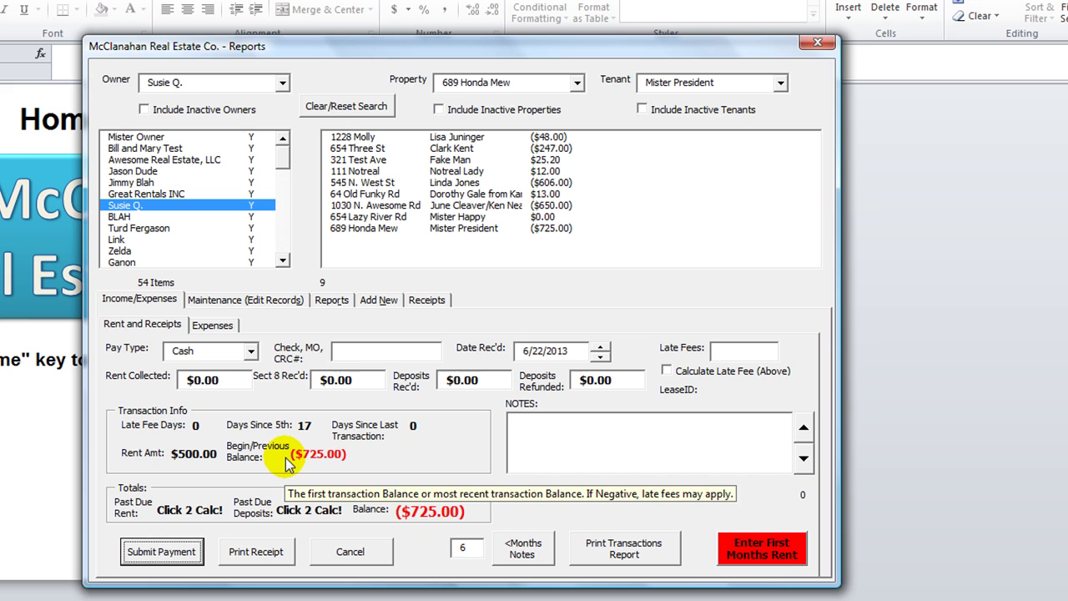
pyautogui.click(316, 381)
pyautogui.click(440, 383)
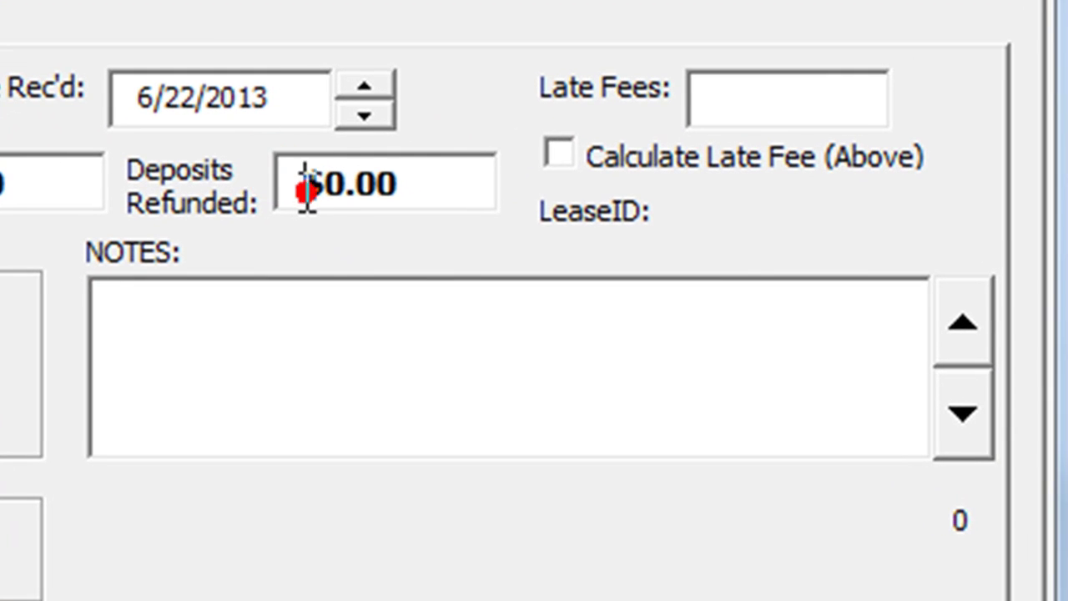
pyautogui.click(282, 382)
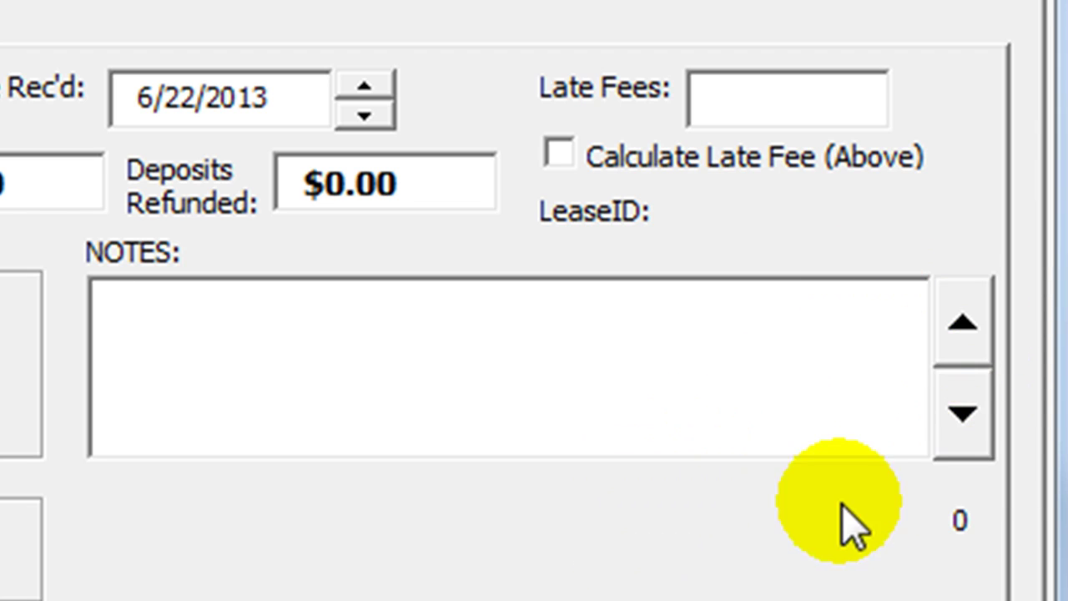
# - Browse back through the notes of the tenant's previous transactions and return to the blank current note
pyautogui.click(960, 338)
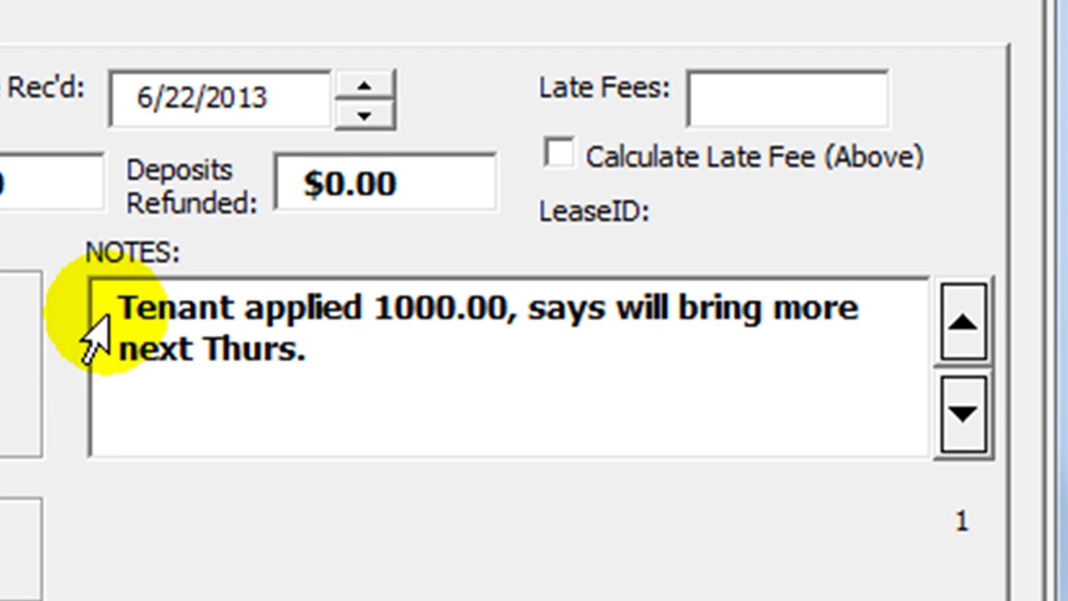
pyautogui.click(978, 331)
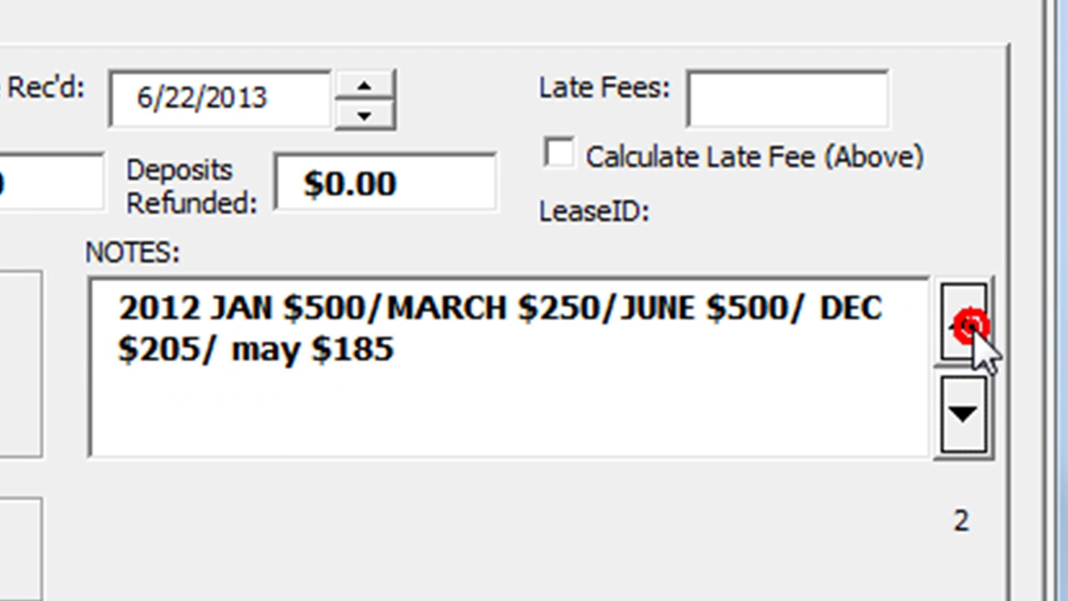
pyautogui.click(977, 332)
pyautogui.click(977, 332)
pyautogui.click(975, 333)
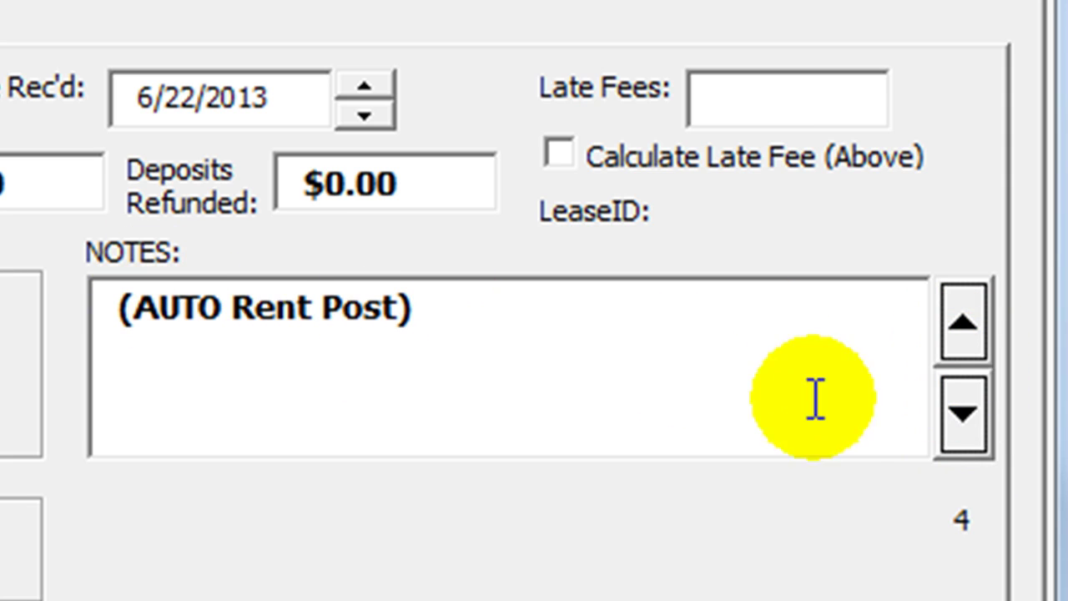
pyautogui.click(962, 418)
pyautogui.click(956, 419)
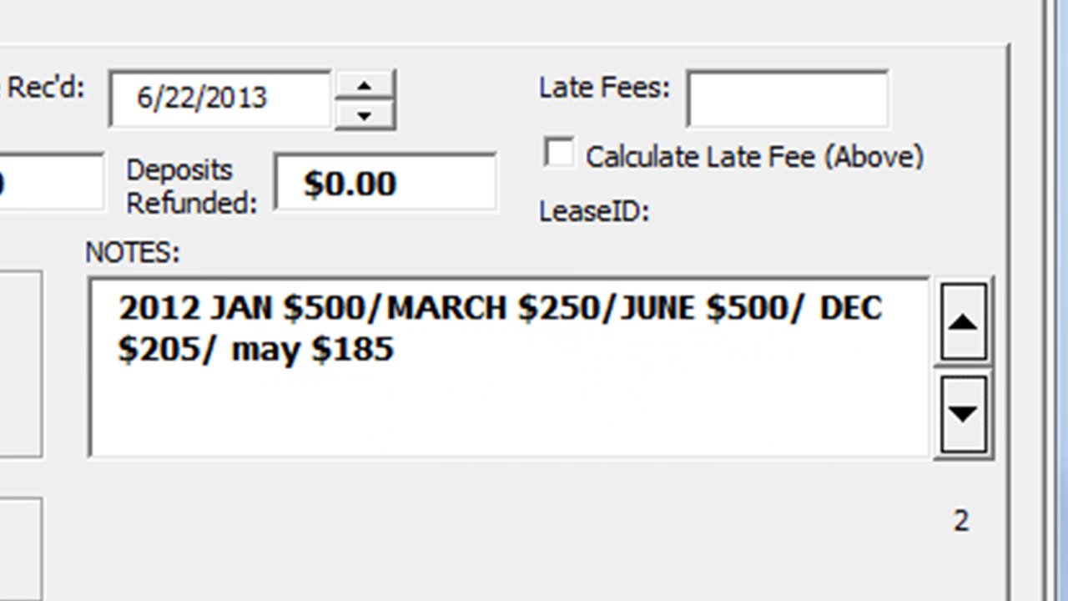
pyautogui.click(964, 417)
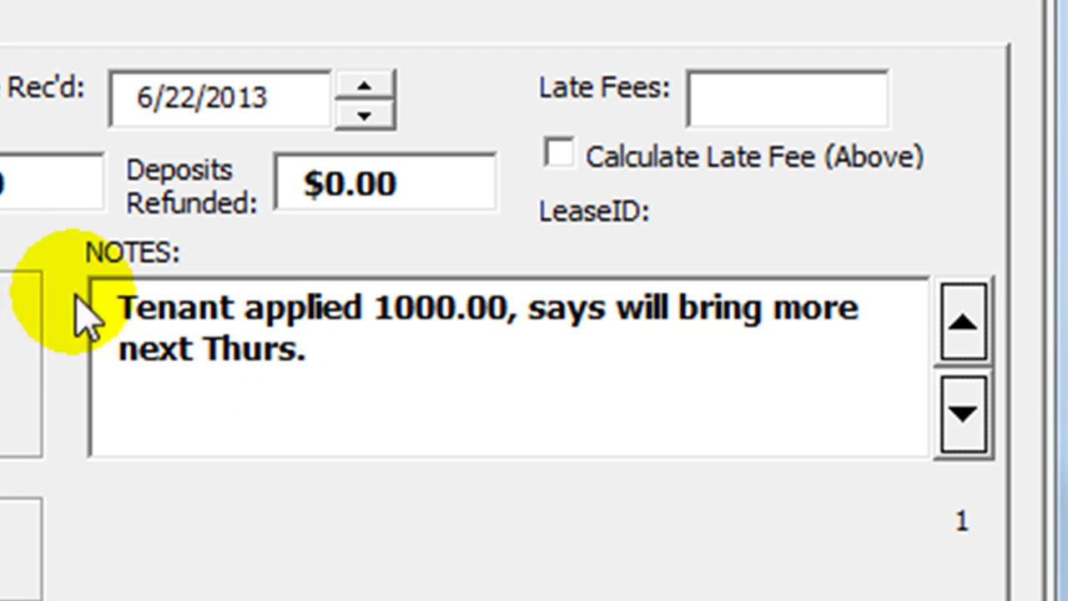
pyautogui.click(962, 426)
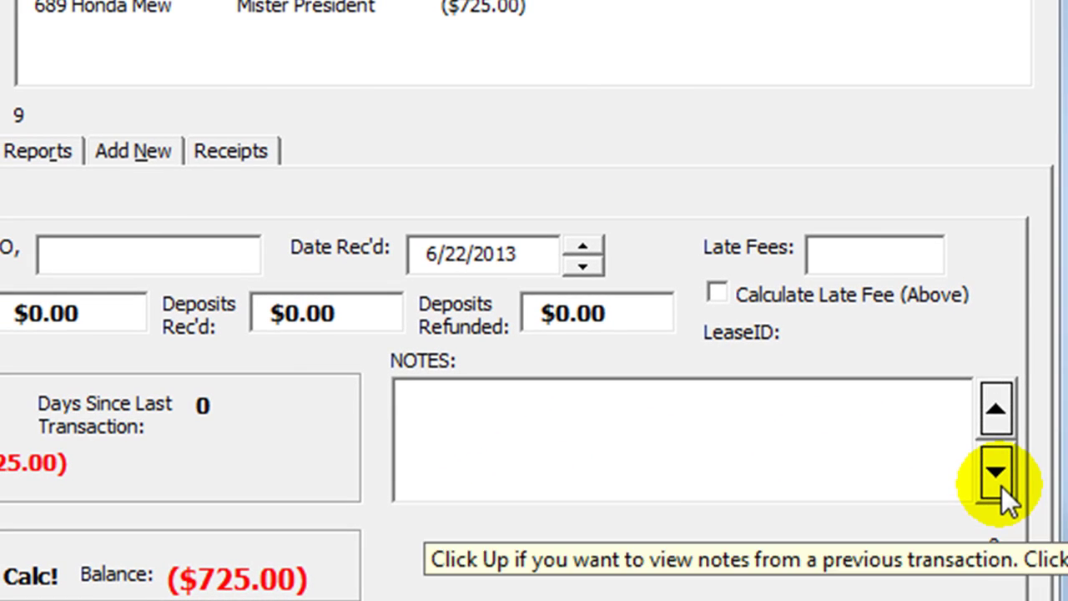
pyautogui.click(993, 472)
pyautogui.click(564, 278)
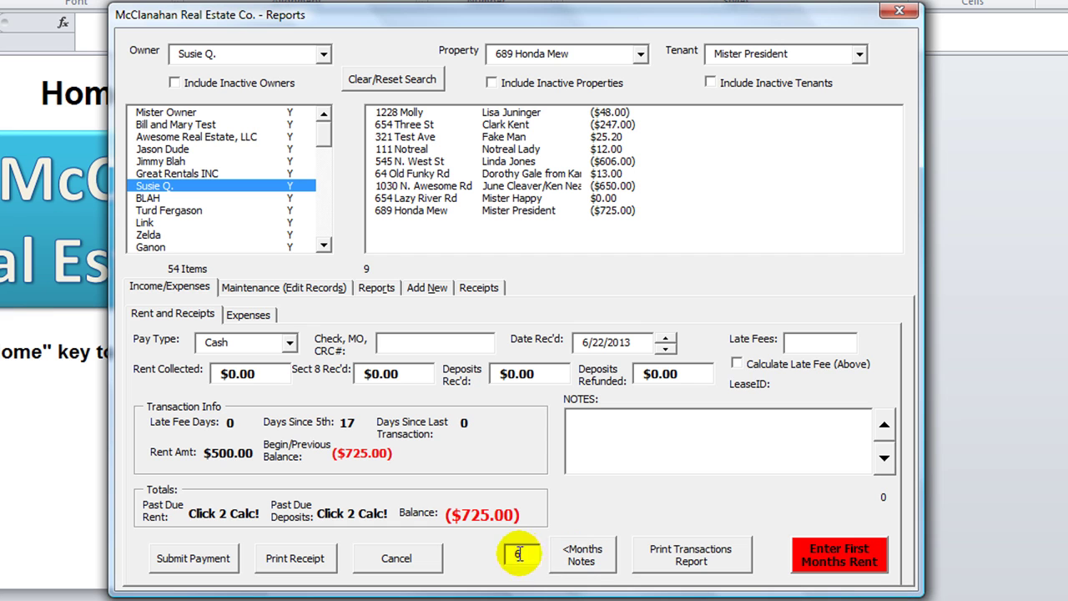
# - Generate the tenant's notes report for the past 6 months and move the form aside to review the sheet
pyautogui.click(582, 559)
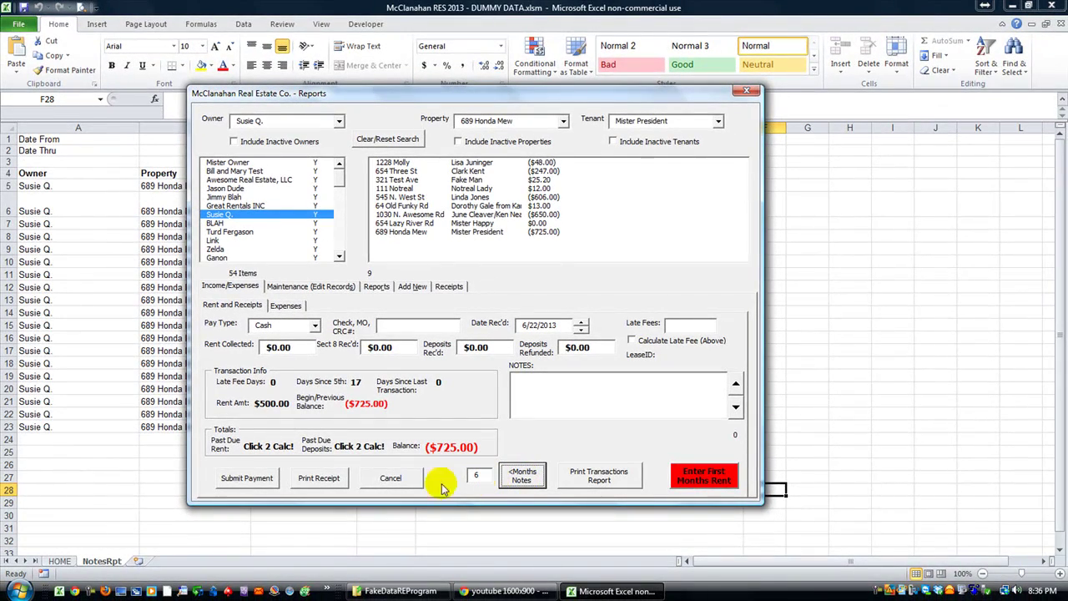
pyautogui.moveTo(551, 99); pyautogui.dragTo(797, 207)
pyautogui.moveTo(521, 201); pyautogui.dragTo(625, 309)
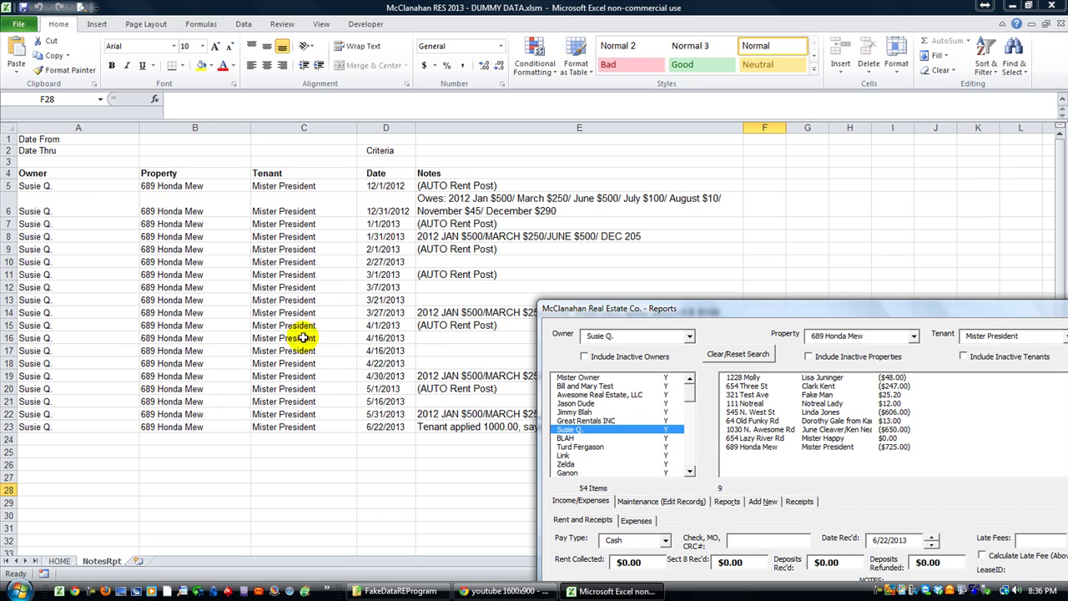
pyautogui.moveTo(716, 309); pyautogui.dragTo(294, 118)
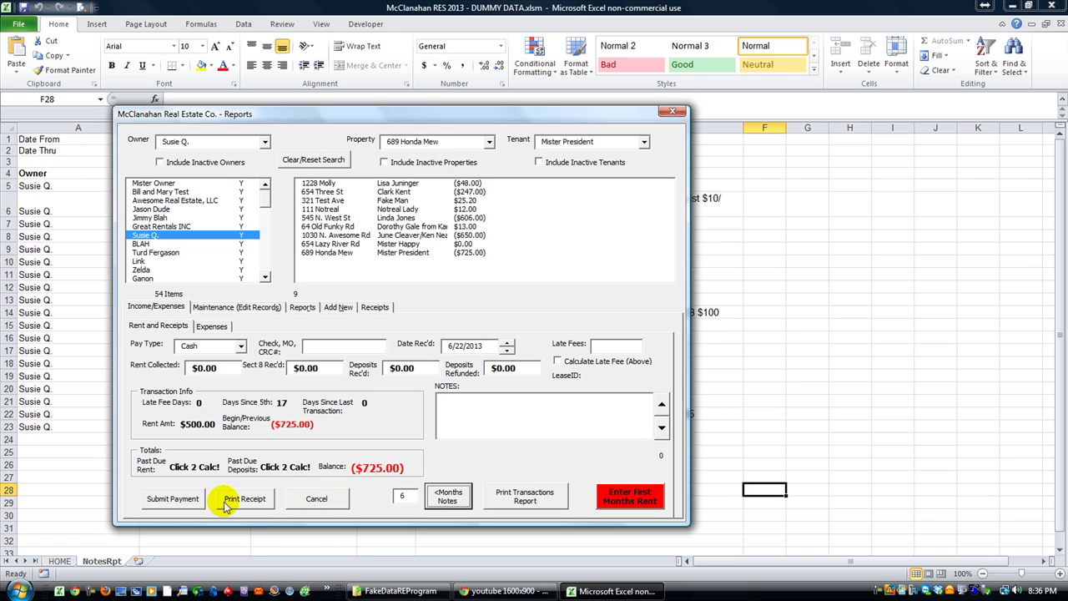
pyautogui.click(172, 498)
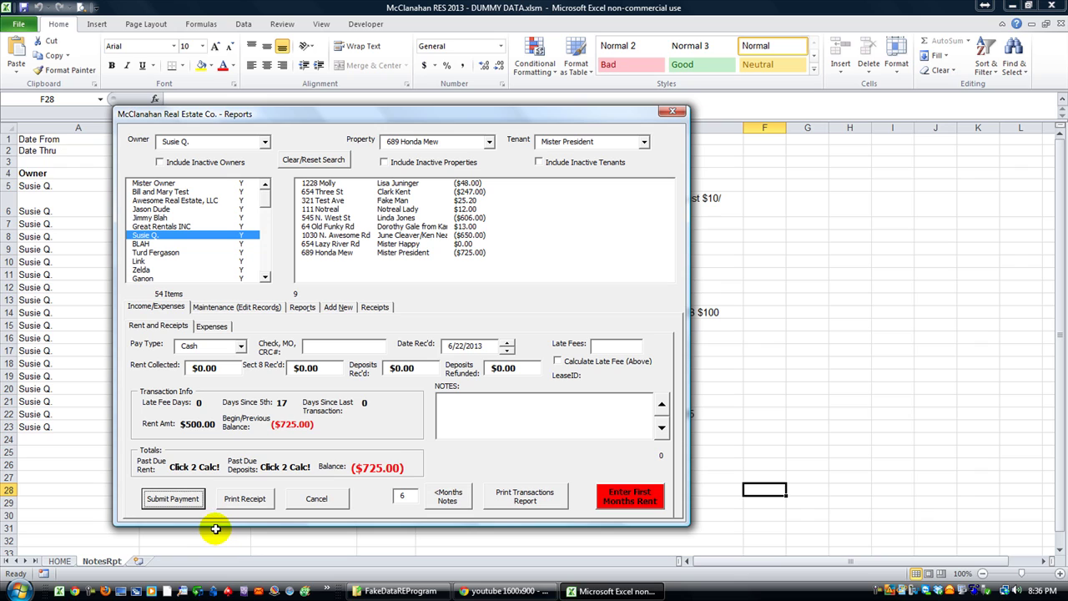
# - Search the tenant's receipts across all dates and select the 6/22/2013 transaction for $1,000.00
pyautogui.click(376, 307)
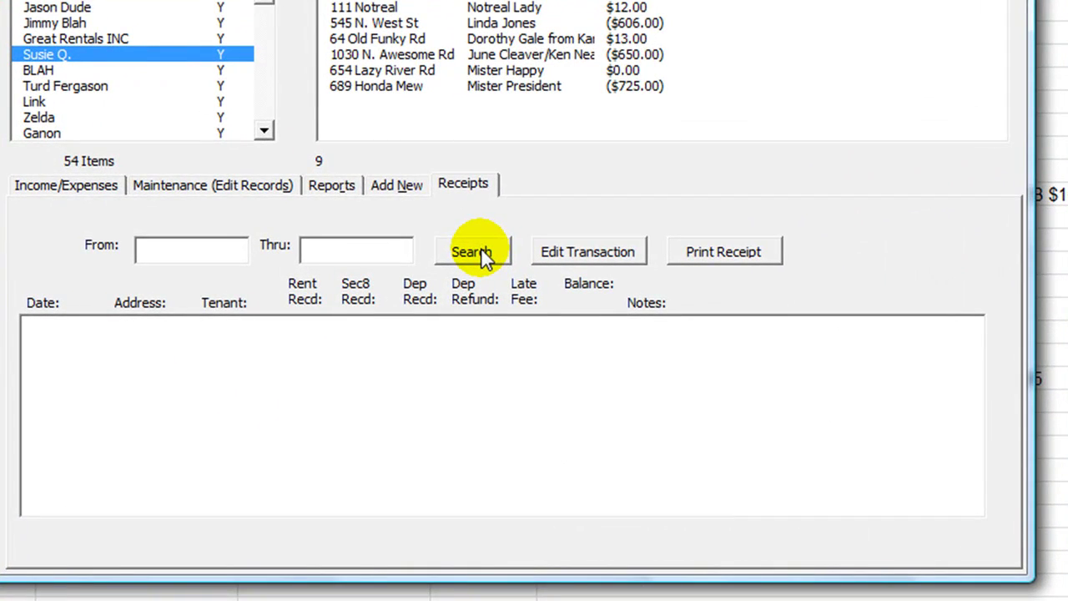
pyautogui.click(481, 252)
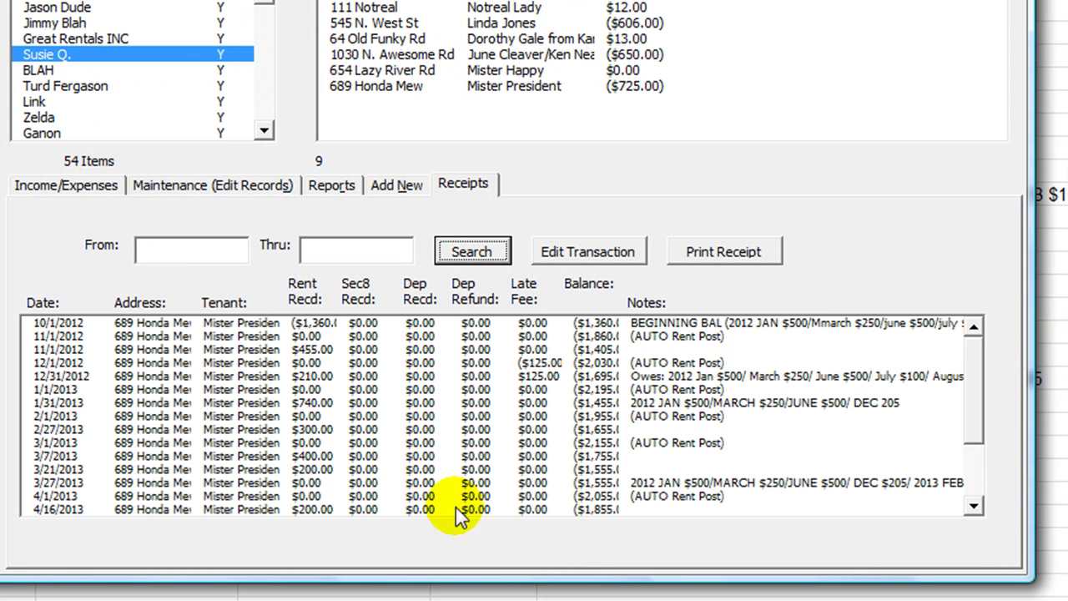
pyautogui.moveTo(968, 405); pyautogui.dragTo(966, 481)
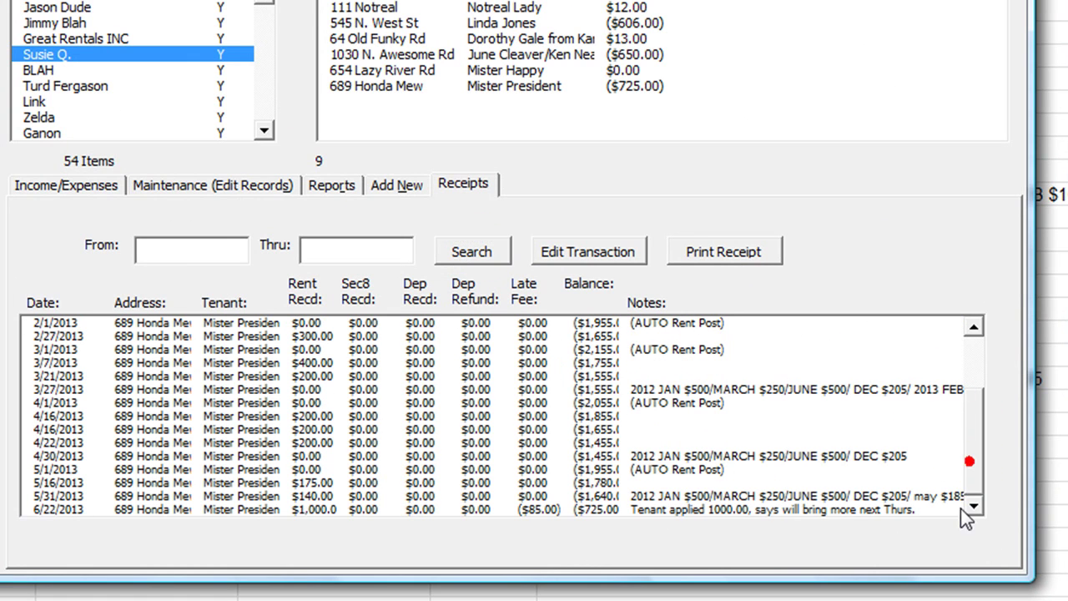
pyautogui.click(655, 511)
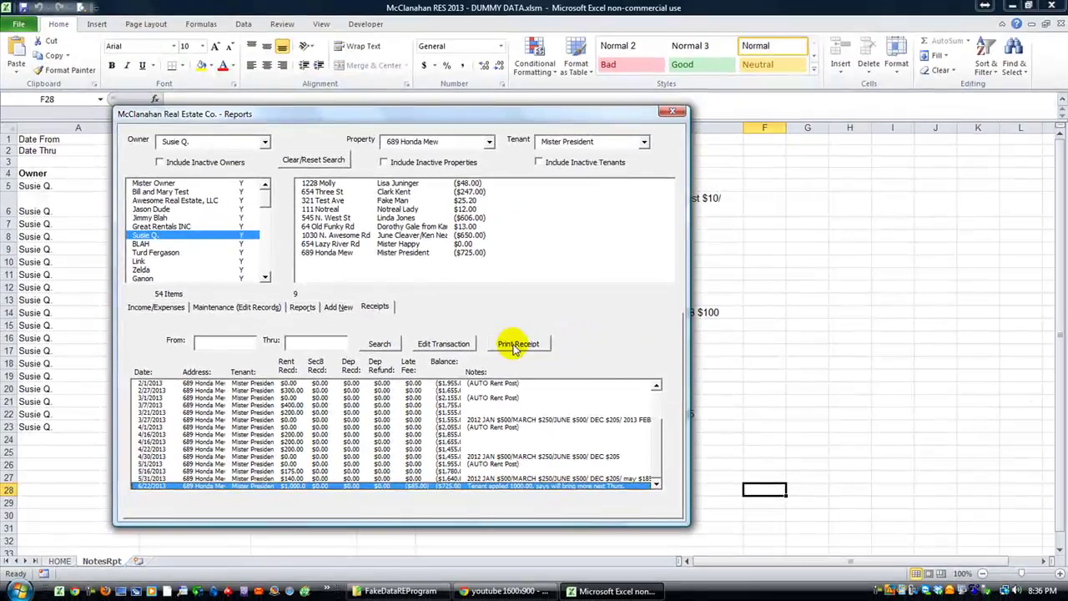
# - Generate the rent receipt for the selected transaction, review all three copies in print preview, and close the preview
pyautogui.click(722, 251)
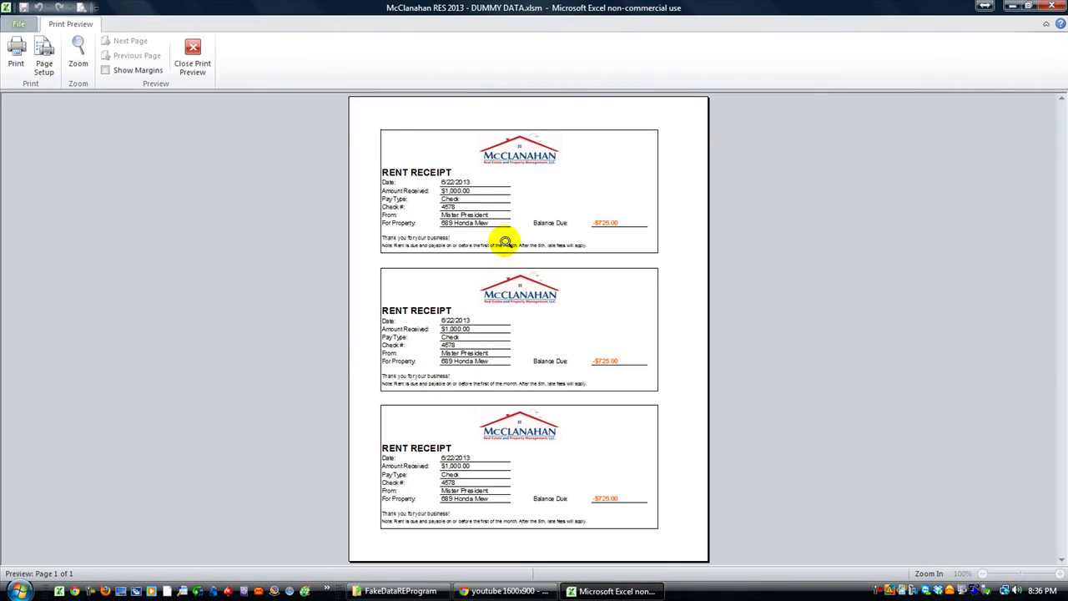
pyautogui.click(504, 241)
pyautogui.scroll(-5, 496, 267)
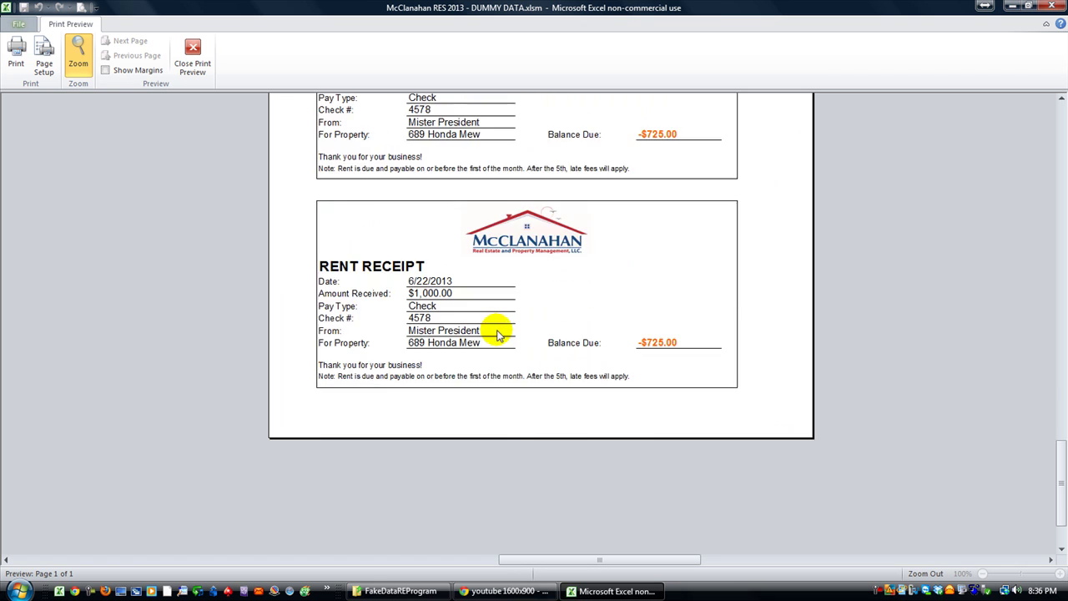
pyautogui.scroll(5, 492, 332)
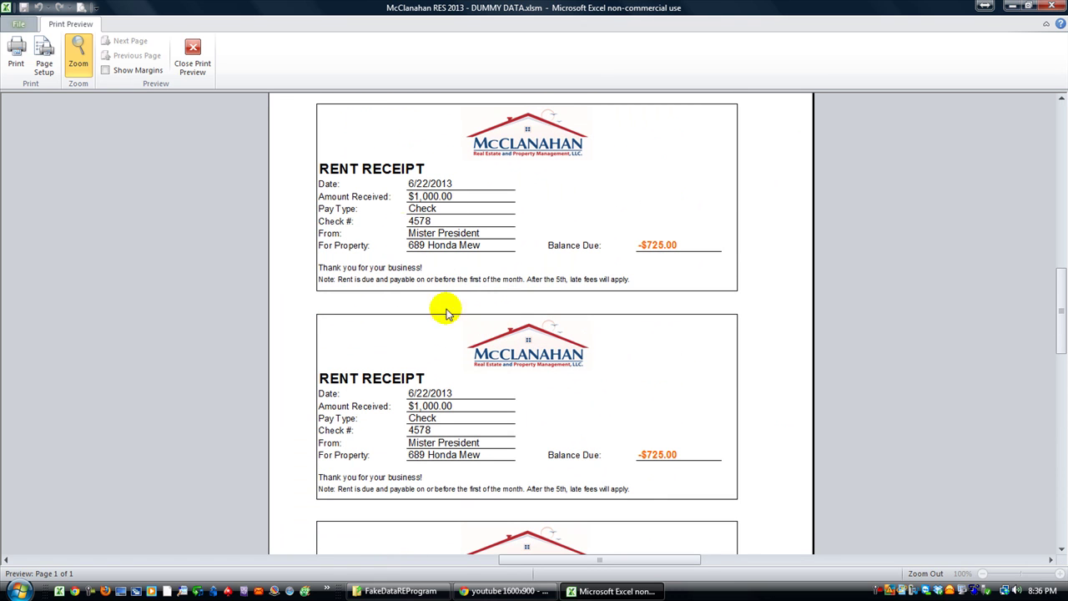
pyautogui.scroll(6, 519, 266)
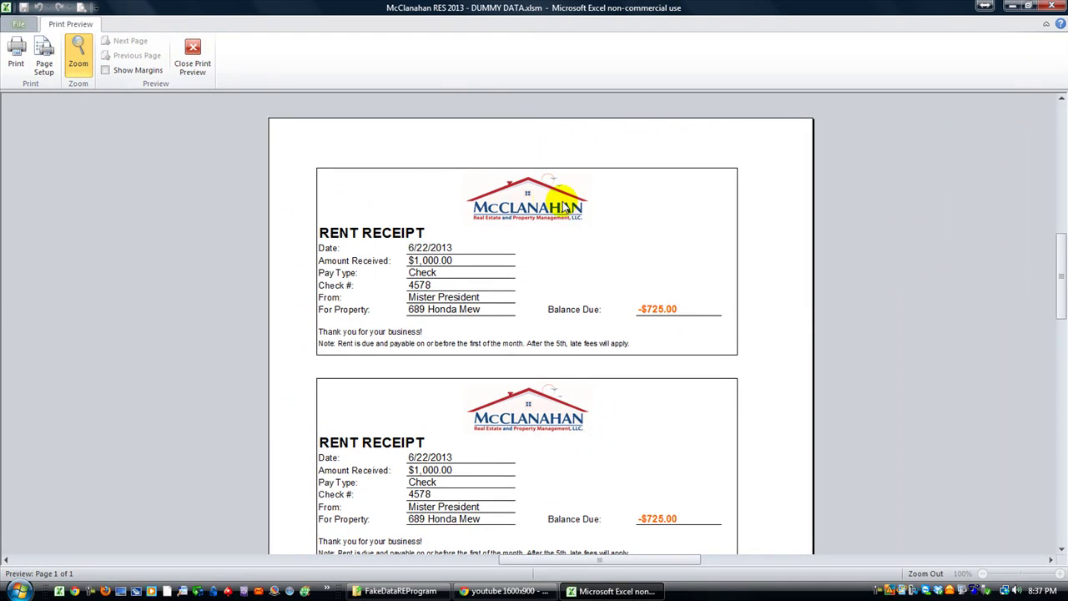
pyautogui.click(193, 60)
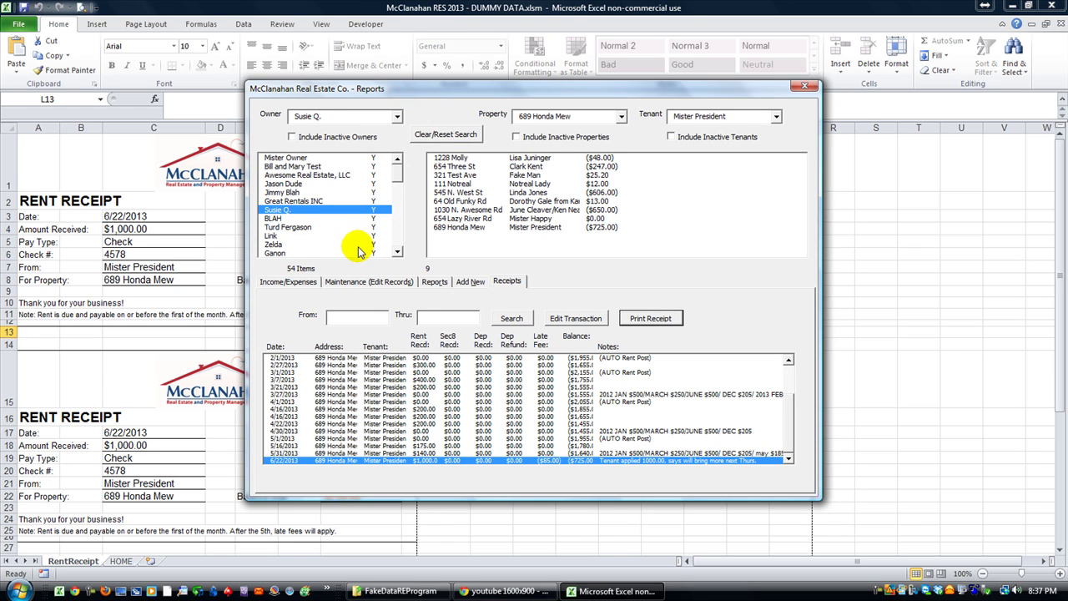
# - Record a $420.00 Mortgage expense for the selected property in the expense module and return to the rent and receipts form
pyautogui.click(307, 282)
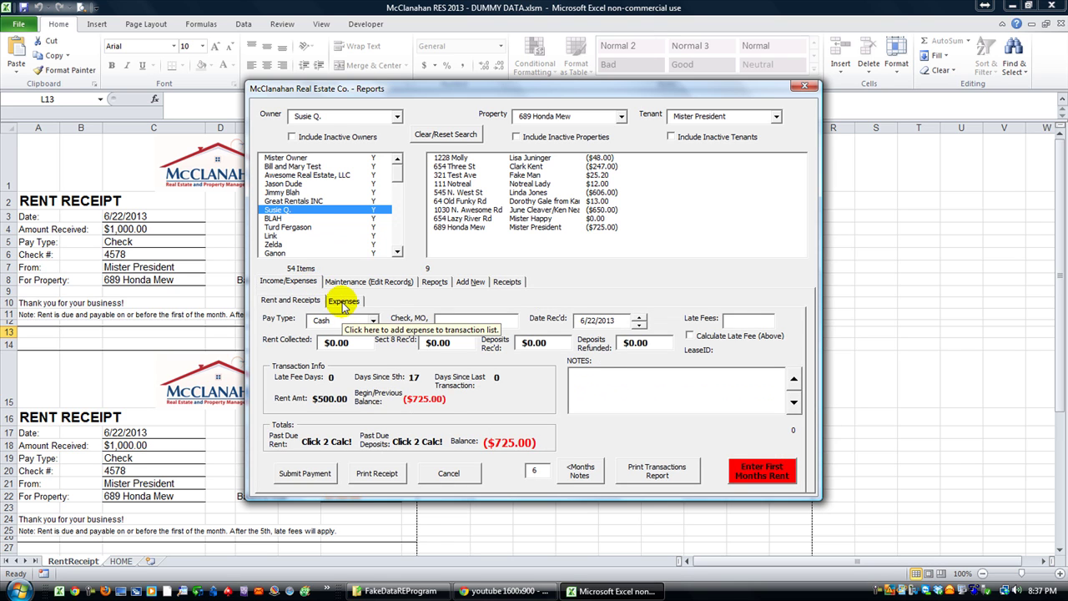
pyautogui.click(343, 302)
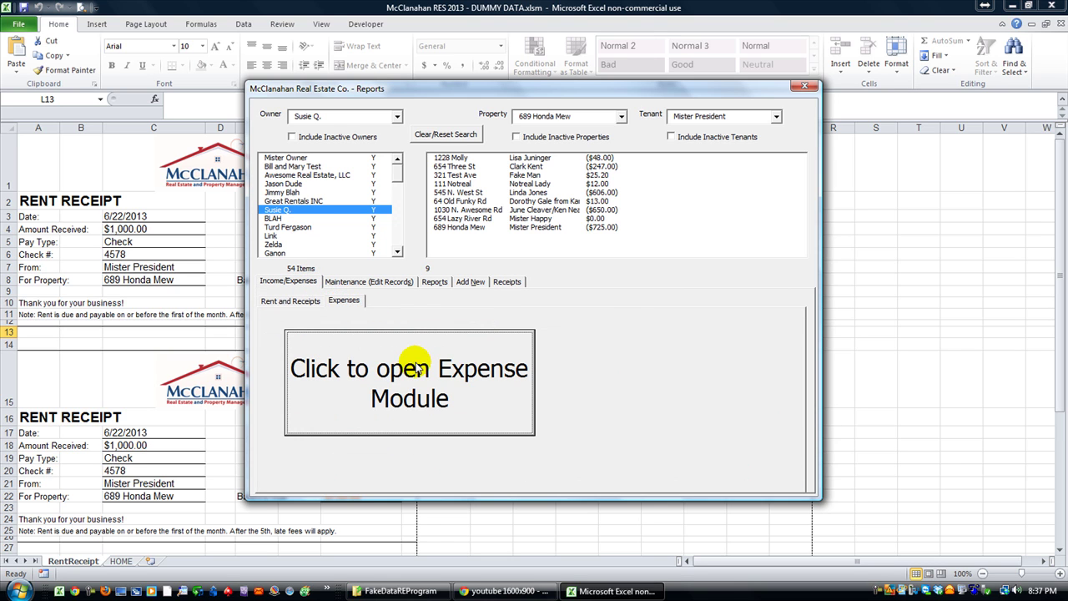
pyautogui.click(484, 367)
pyautogui.click(518, 244)
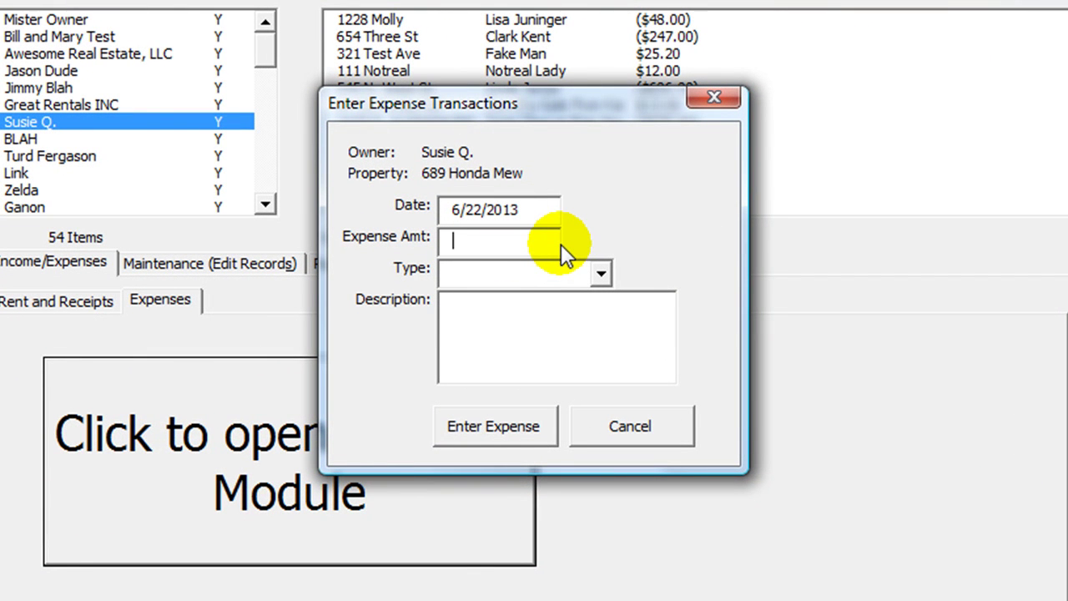
pyautogui.write('420.00')
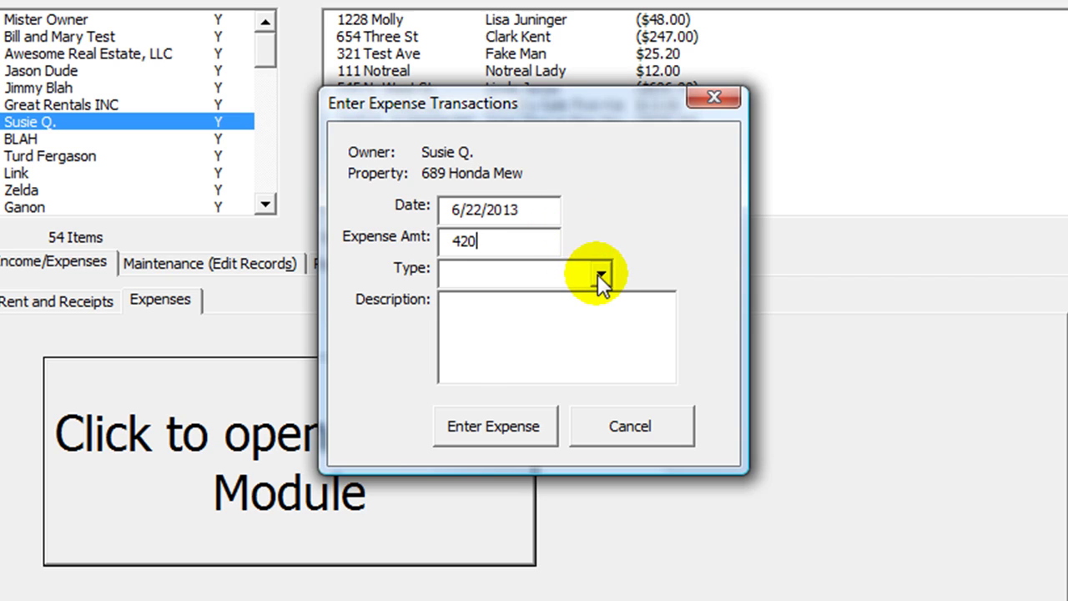
pyautogui.click(598, 274)
pyautogui.click(573, 330)
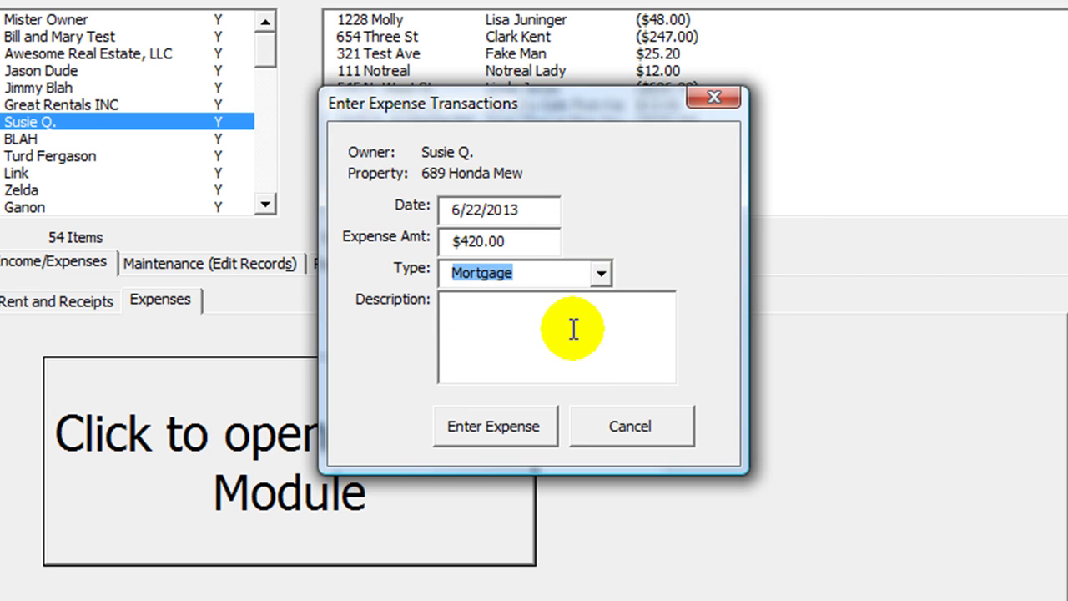
pyautogui.click(574, 330)
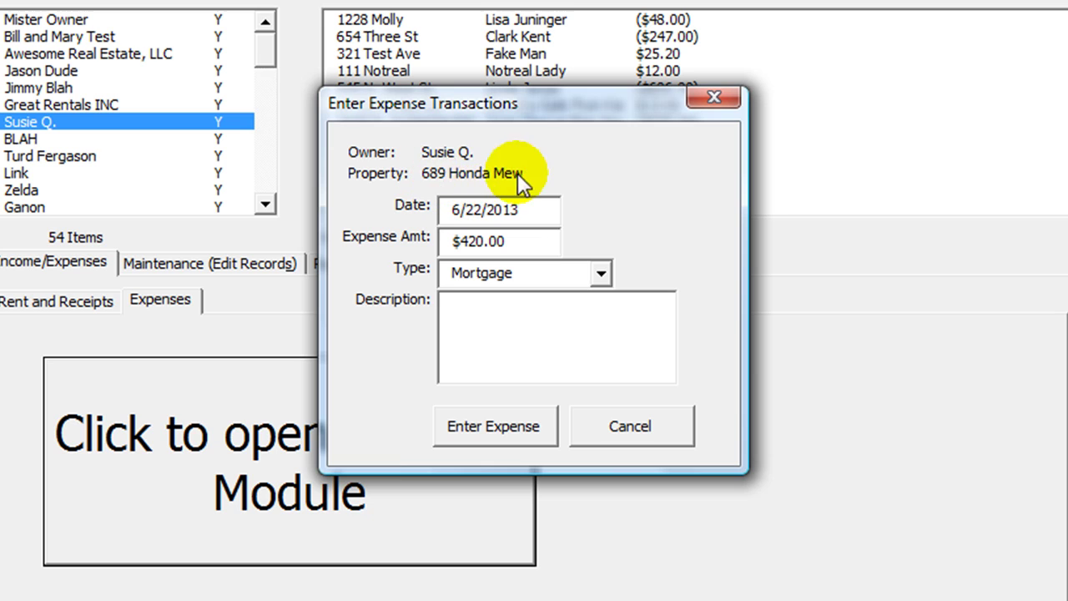
pyautogui.click(477, 428)
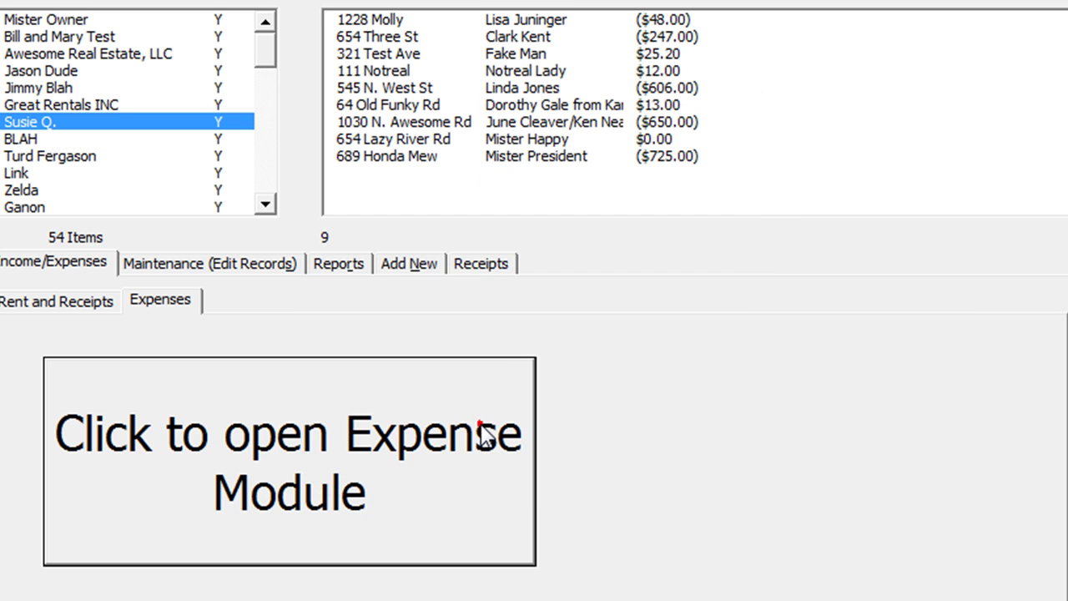
pyautogui.click(67, 302)
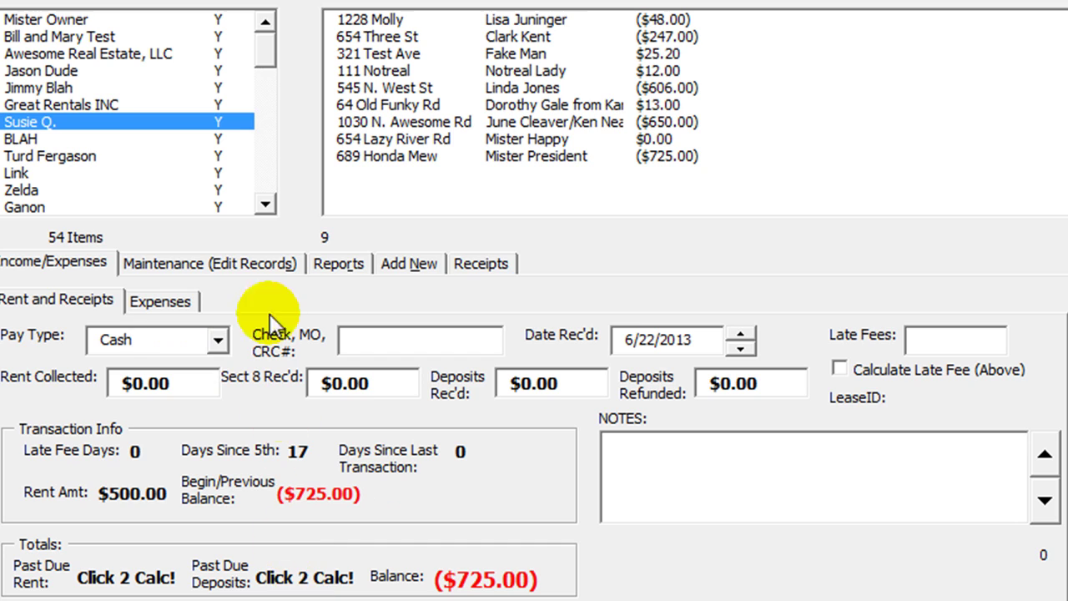
# - Rename the selected owner to Susie Investments LLC in the owner maintenance record and save the change permanently
pyautogui.click(180, 264)
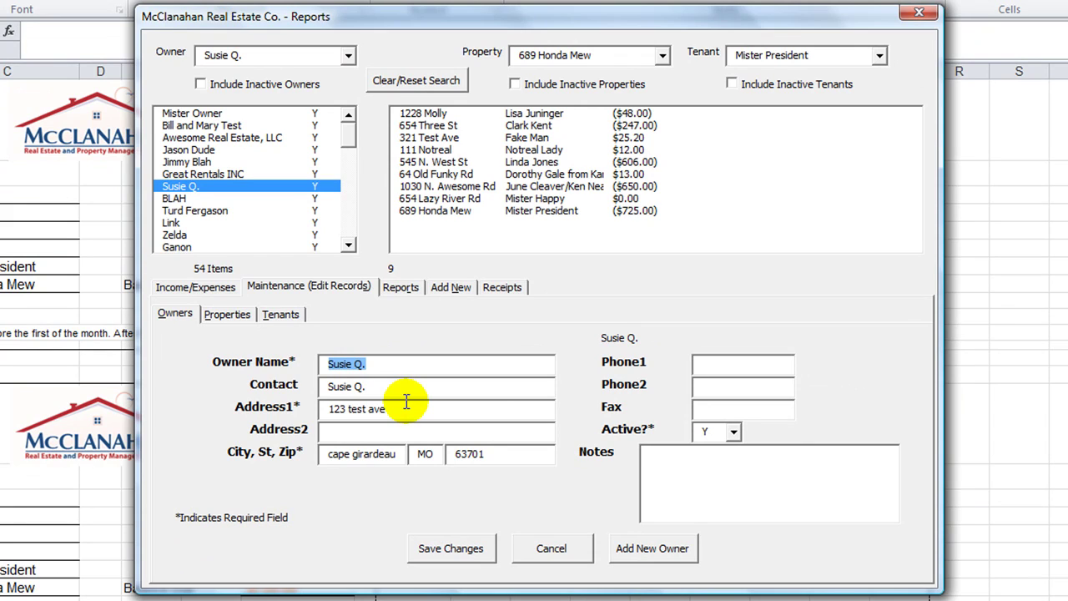
pyautogui.write('S')
pyautogui.write('uzie')
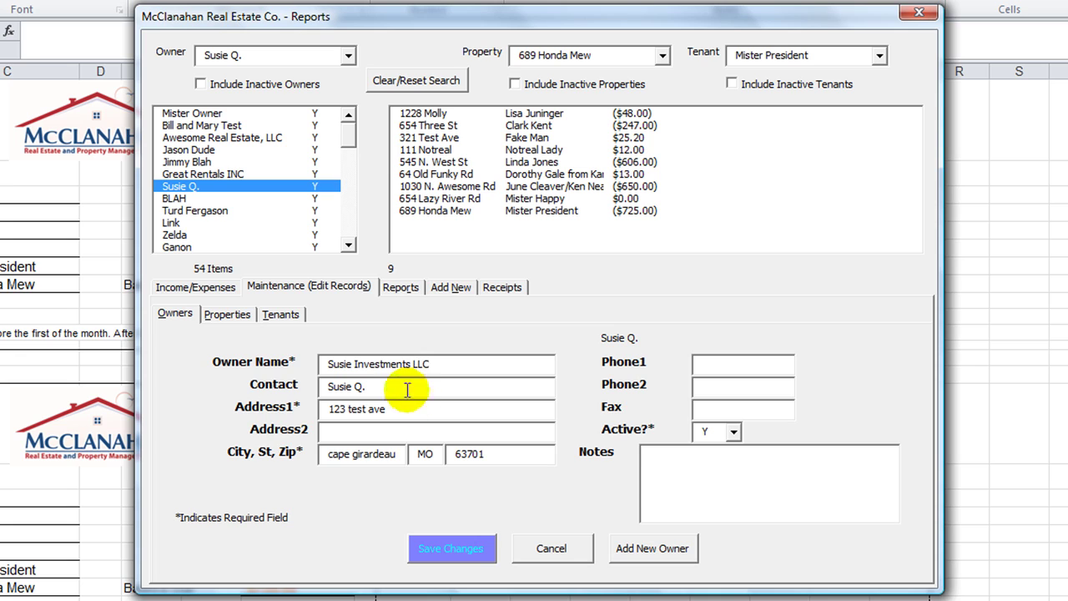
pyautogui.click(452, 548)
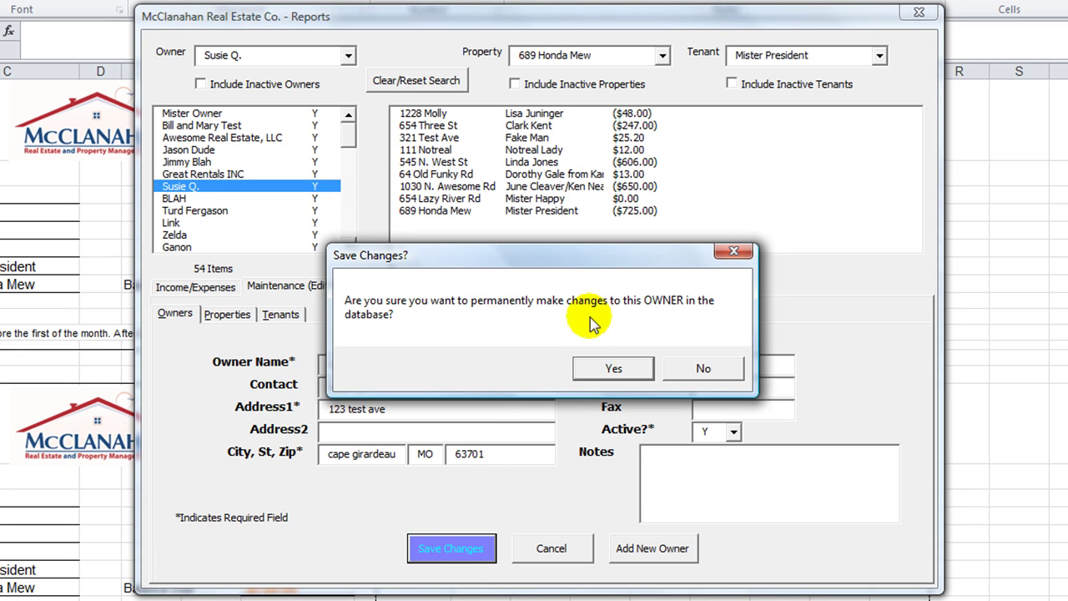
pyautogui.click(617, 371)
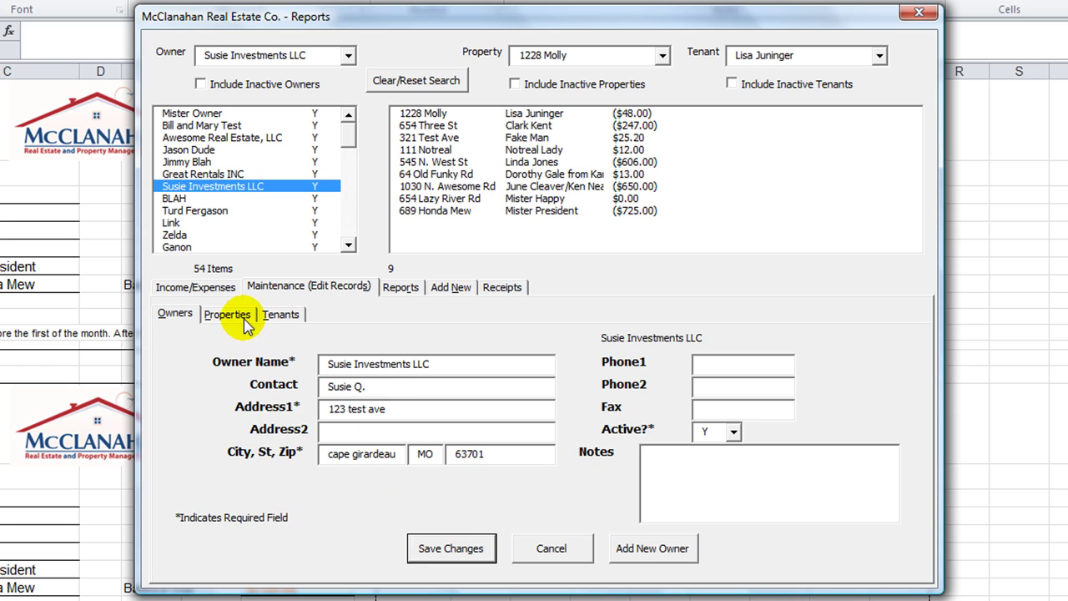
# - Check how the new owner name carries over to the owner, property and tenant maintenance records
pyautogui.click(227, 315)
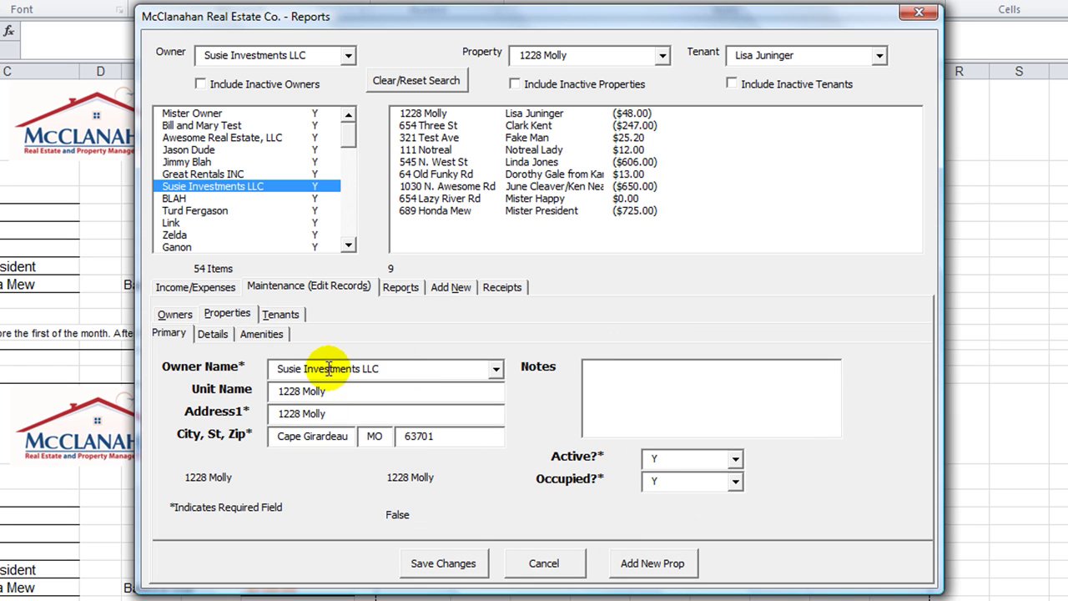
pyautogui.click(270, 319)
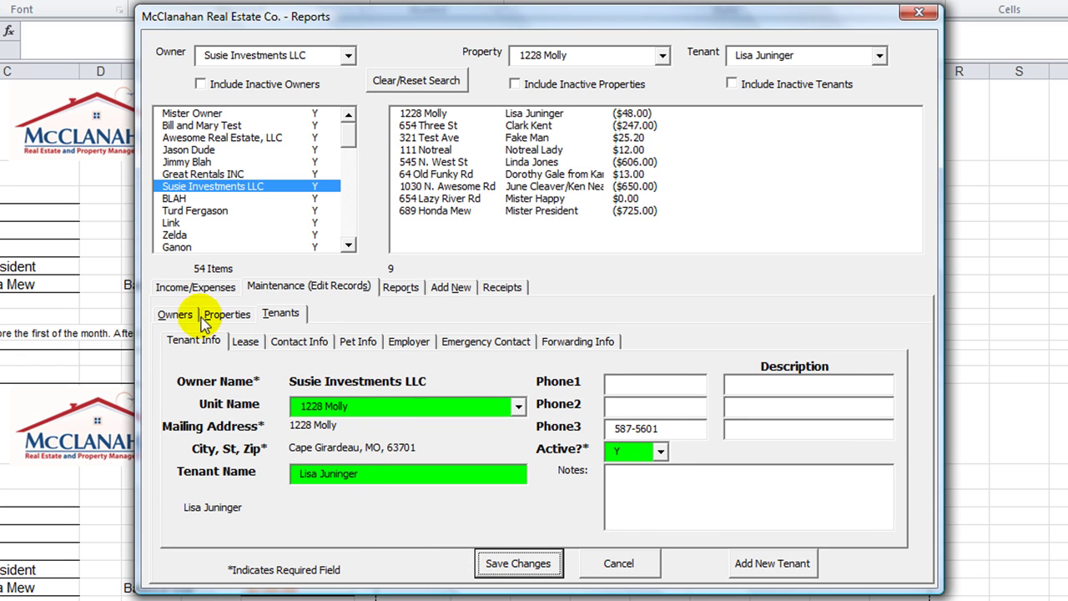
pyautogui.click(176, 314)
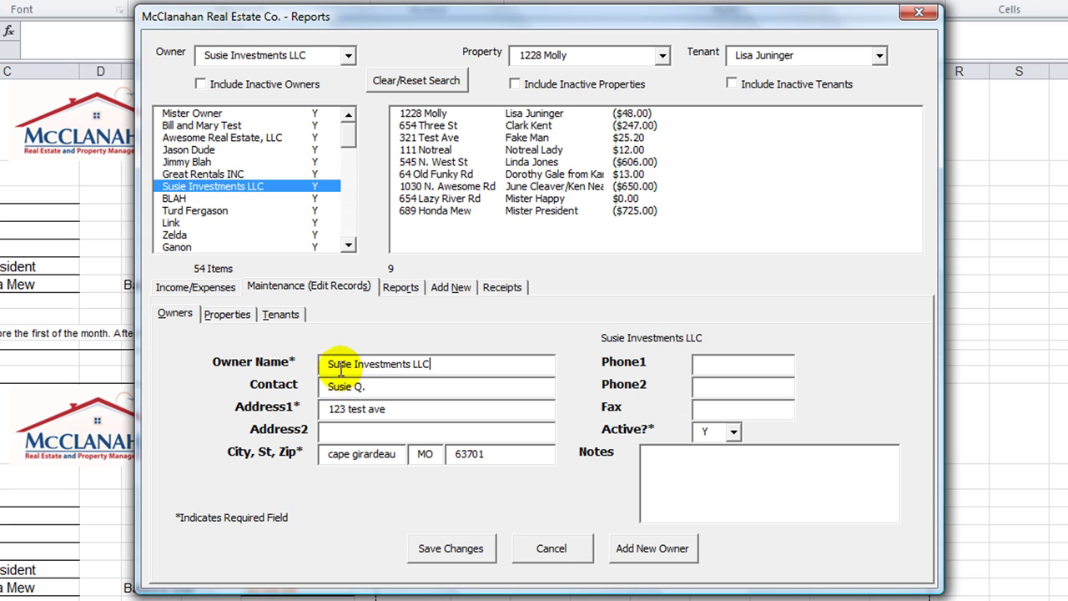
pyautogui.click(239, 317)
pyautogui.click(281, 315)
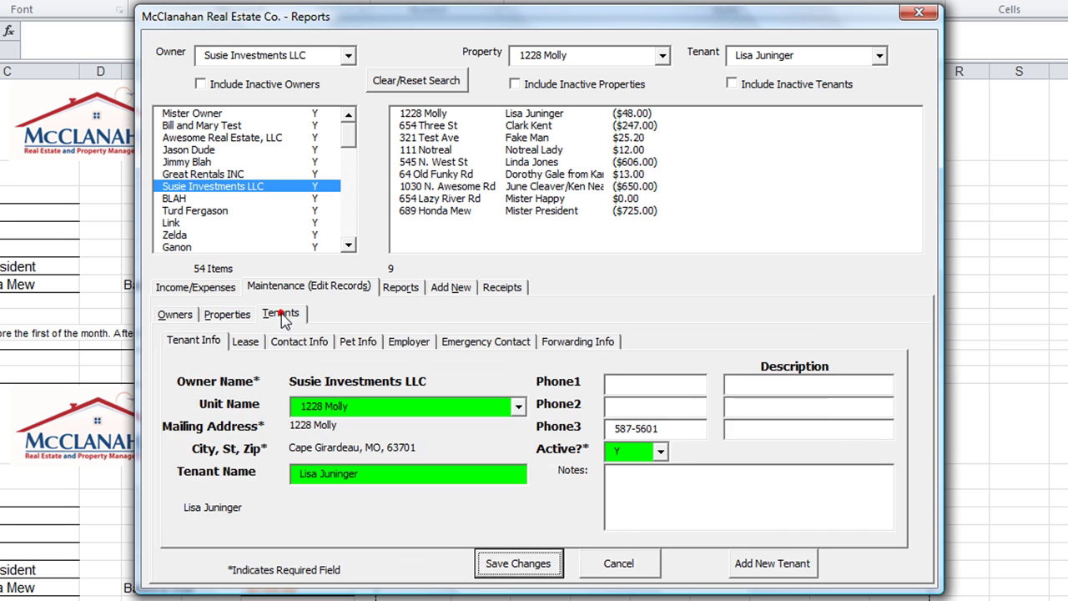
pyautogui.click(183, 315)
pyautogui.click(217, 316)
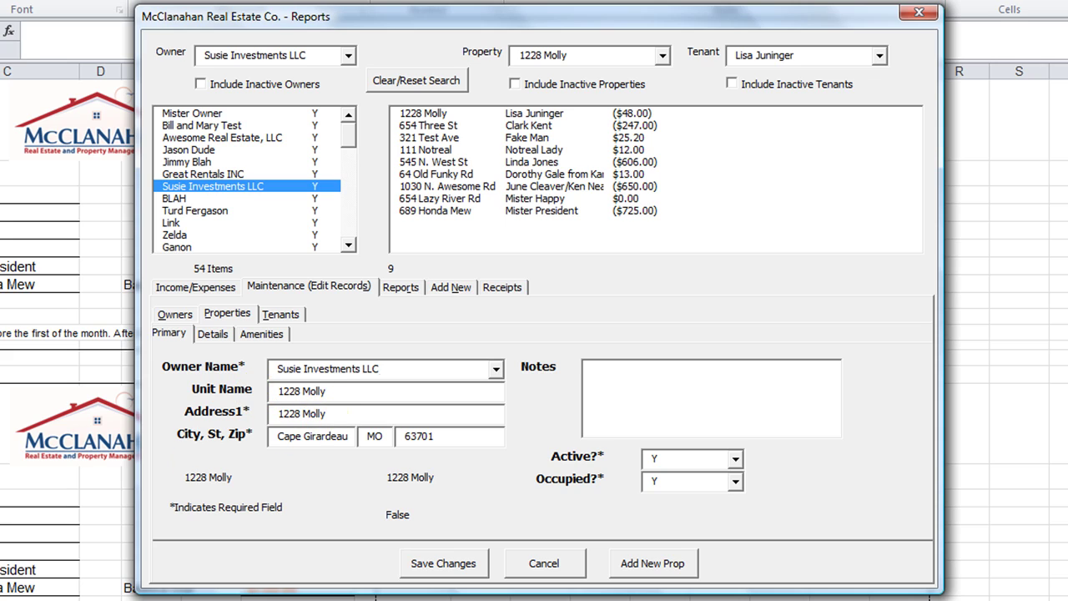
# - Look over the property's details and amenities and the tenant's record, and return to the owner record
pyautogui.click(219, 337)
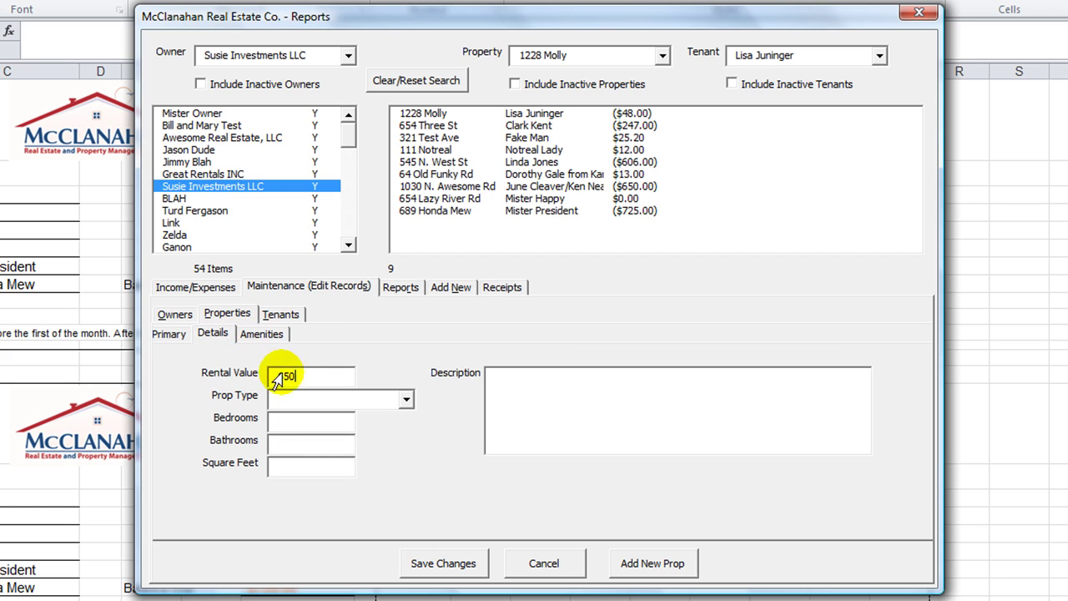
pyautogui.click(260, 335)
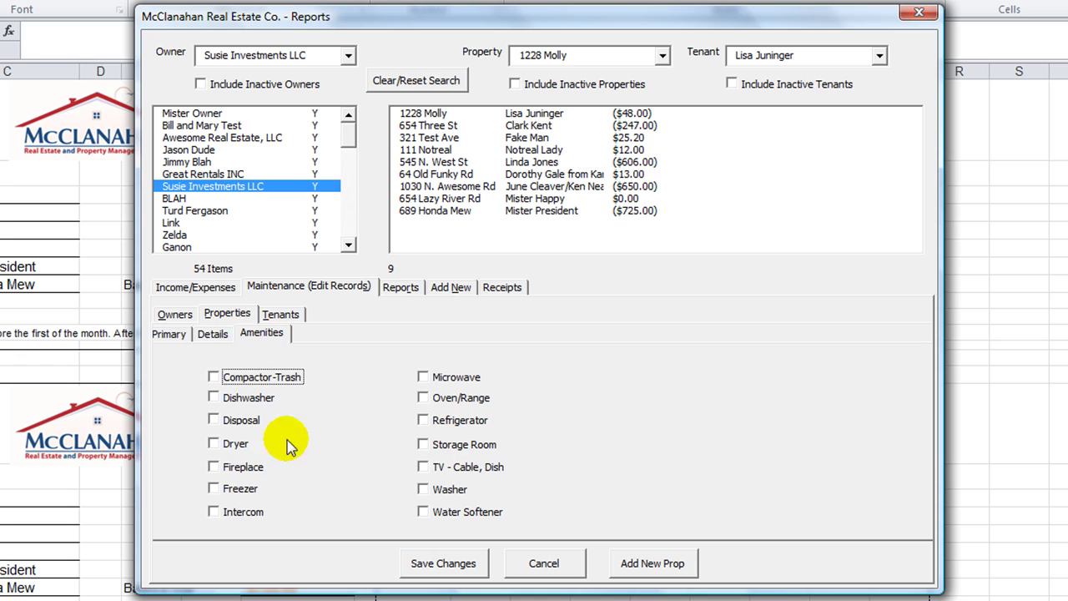
pyautogui.click(170, 333)
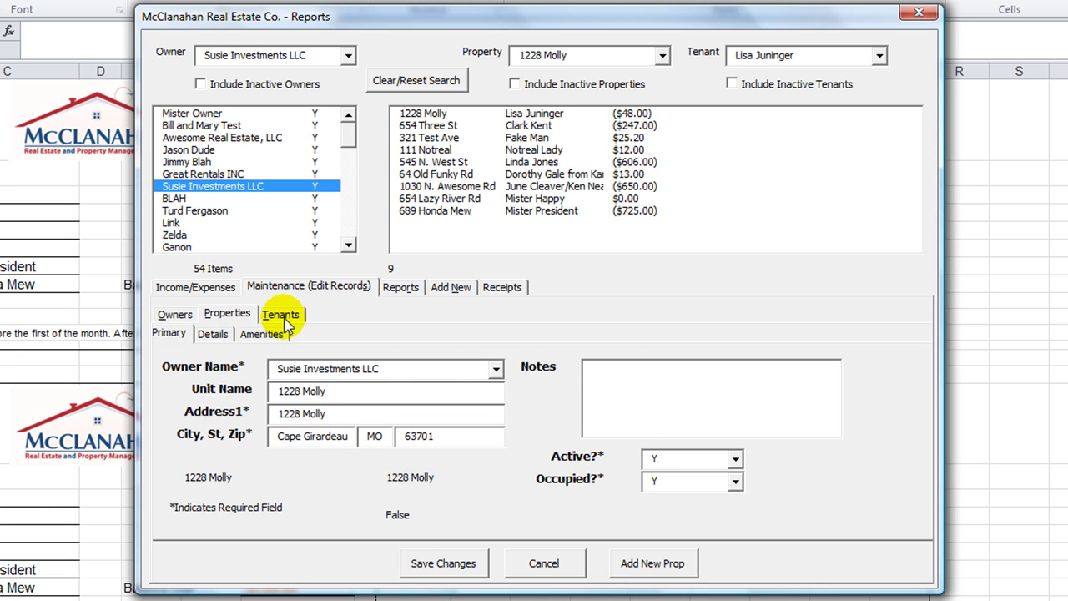
pyautogui.click(281, 314)
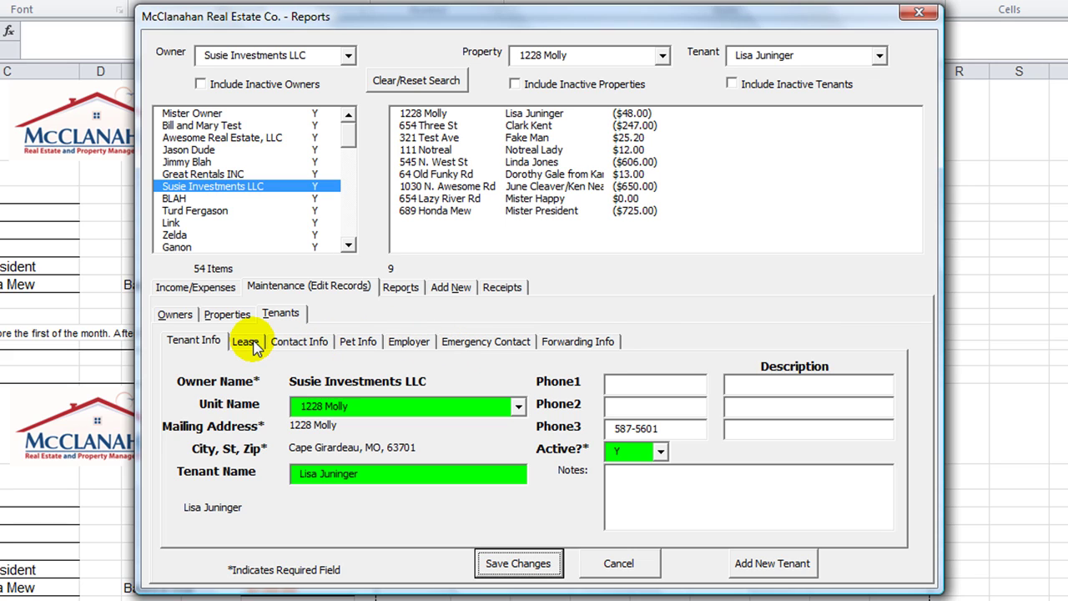
pyautogui.click(178, 317)
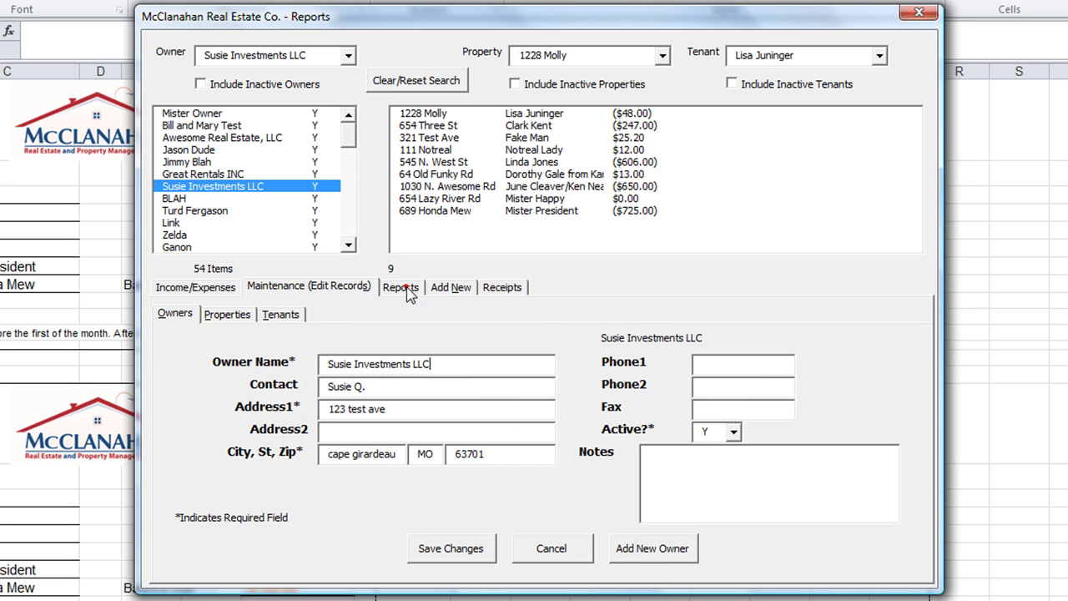
# - Open the envelope tool from the reports and compare the addresses filled in for the tenant, owner, emergency contact, forwarding address and owner contact
pyautogui.click(403, 287)
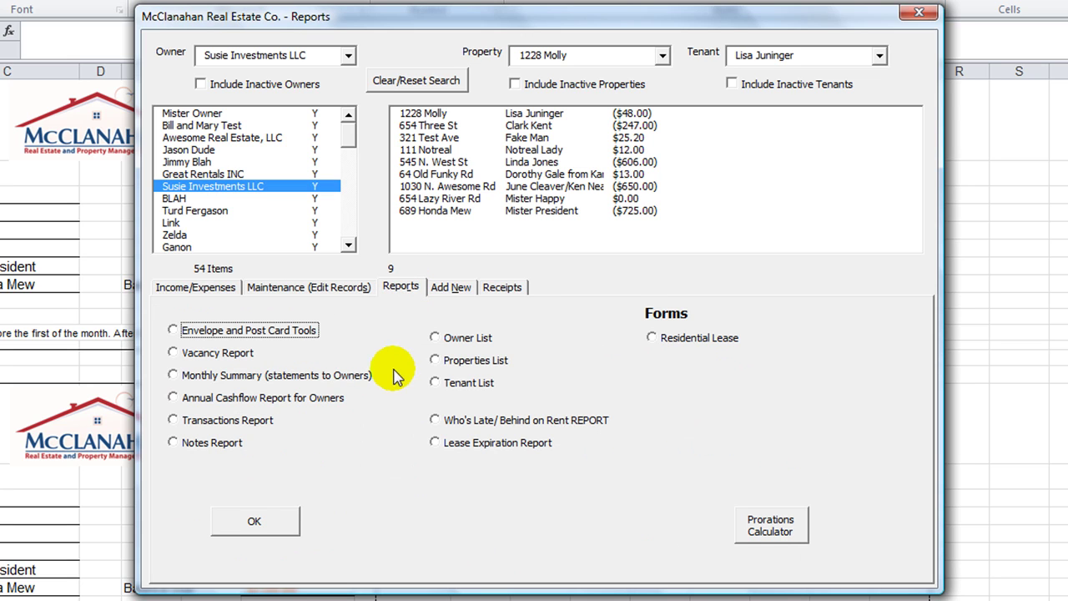
pyautogui.click(261, 331)
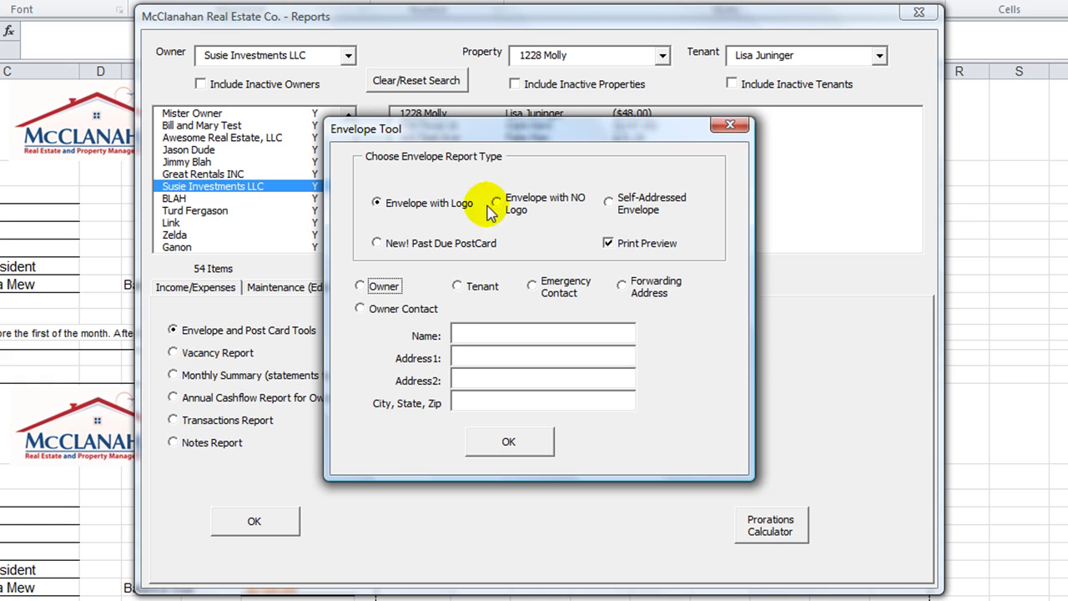
pyautogui.click(455, 287)
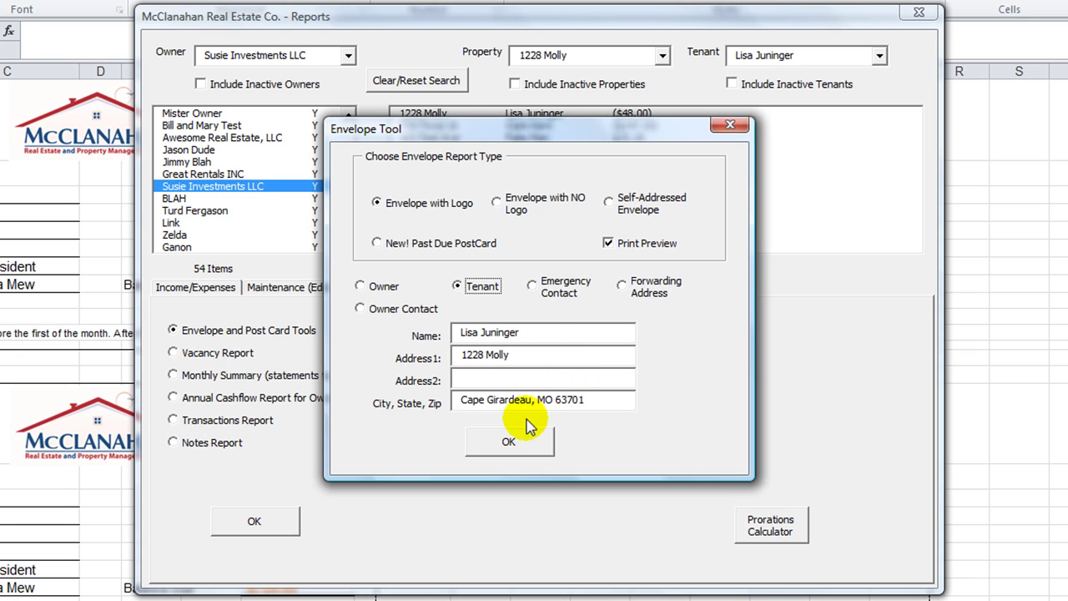
pyautogui.click(362, 287)
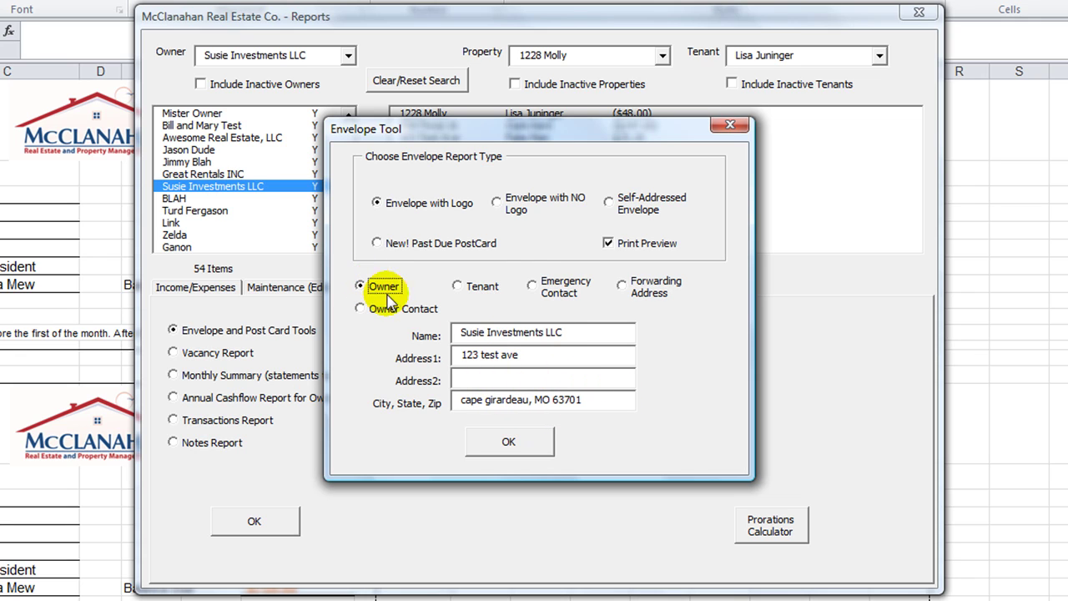
pyautogui.click(533, 286)
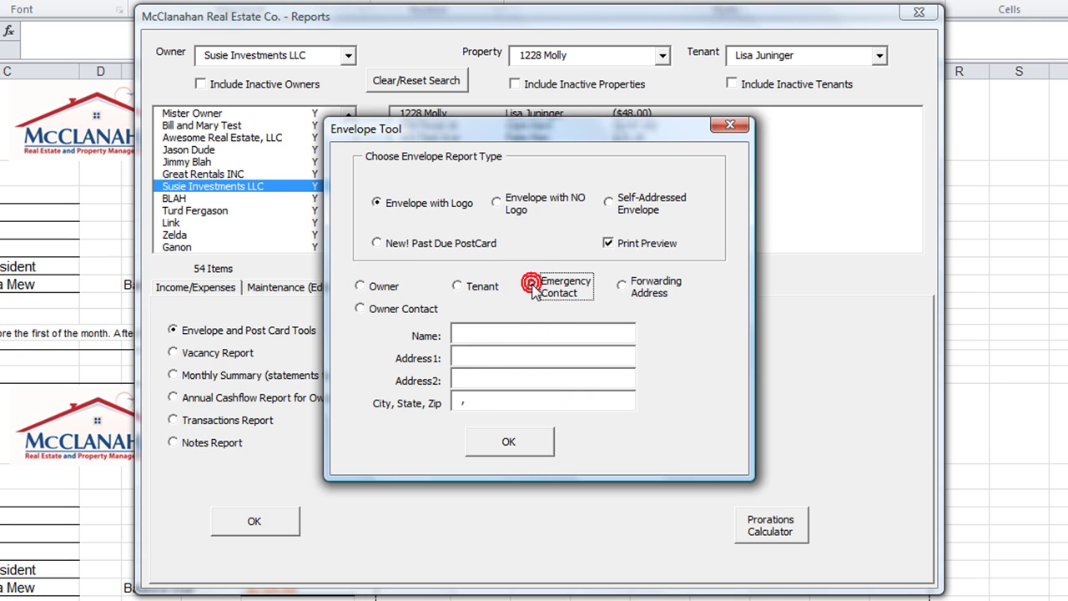
pyautogui.click(638, 294)
pyautogui.click(401, 313)
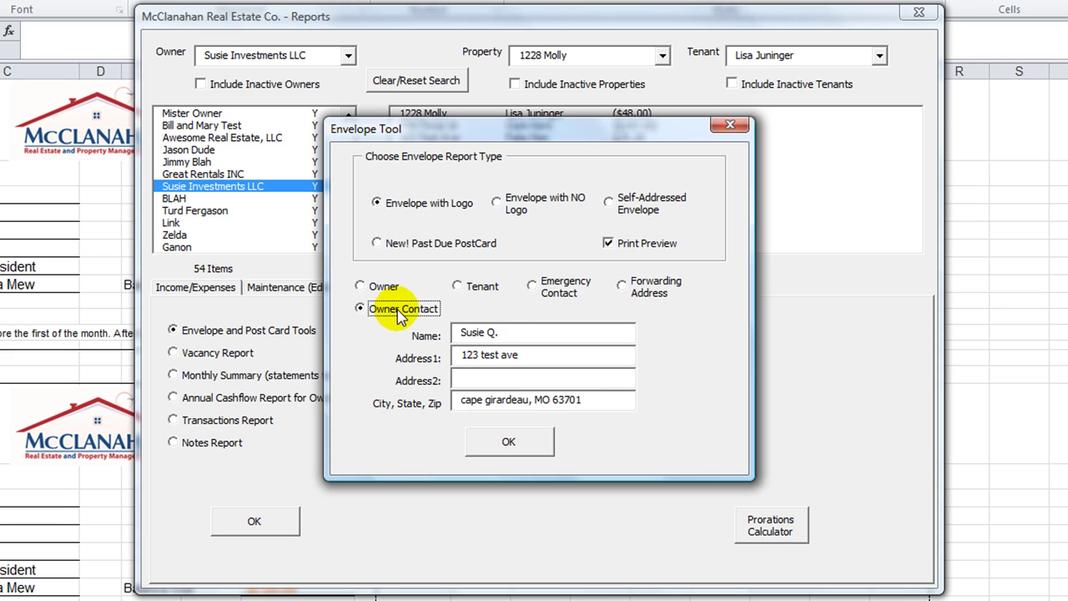
pyautogui.click(390, 313)
pyautogui.click(382, 287)
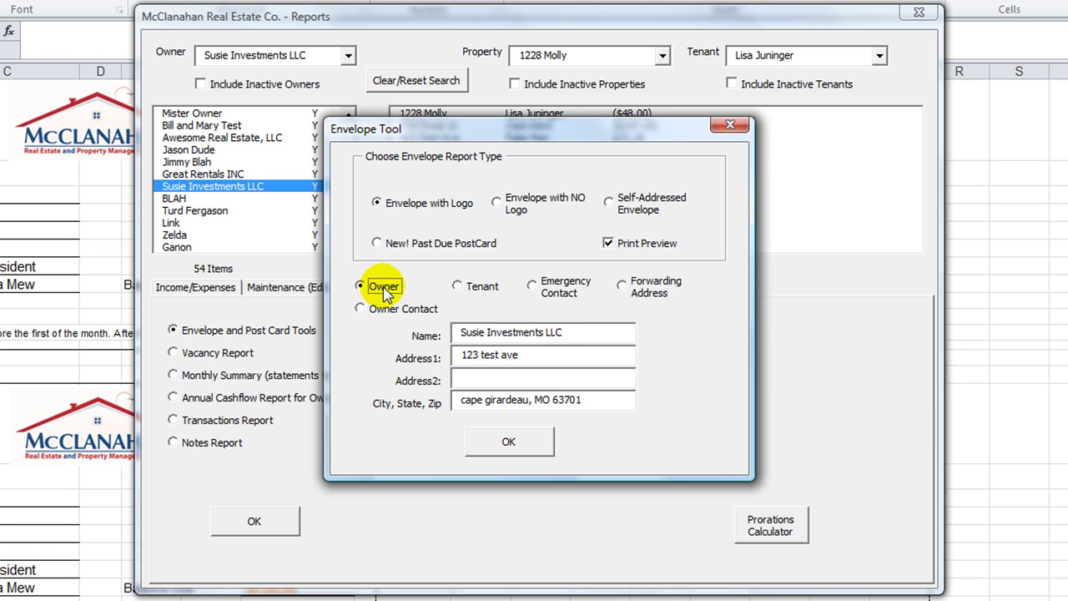
pyautogui.click(383, 309)
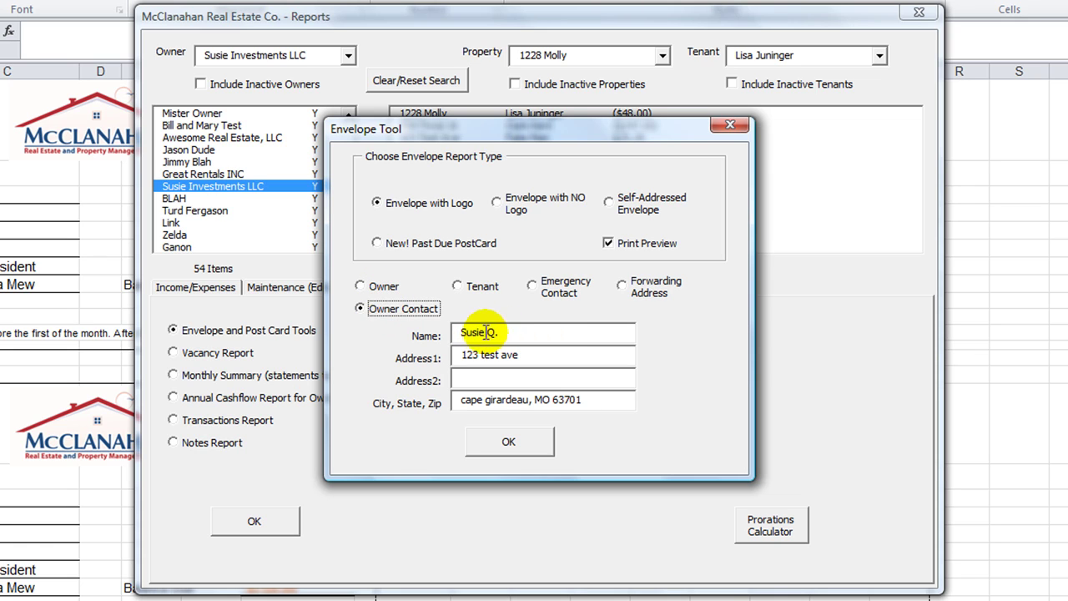
pyautogui.click(380, 286)
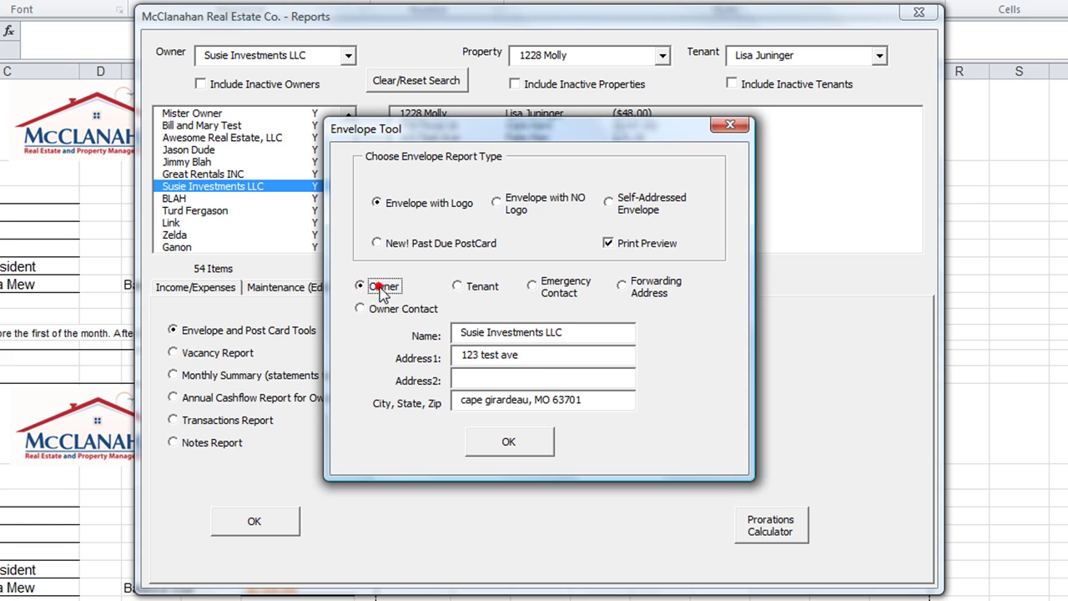
# - Generate an Envelope with Logo addressed to the selected tenant in print preview, and close the preview
pyautogui.click(458, 286)
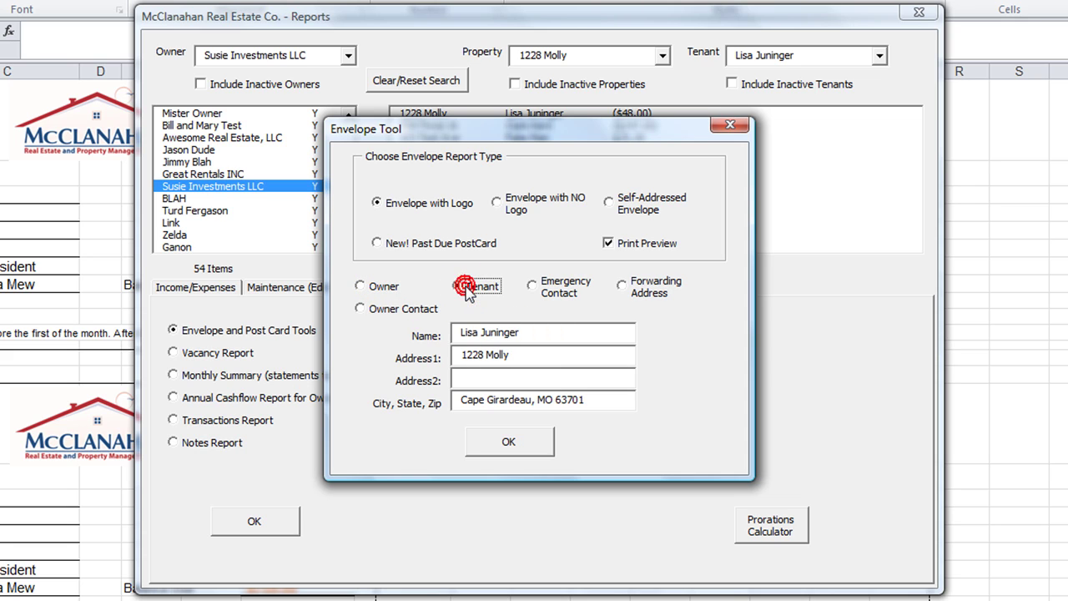
pyautogui.click(508, 444)
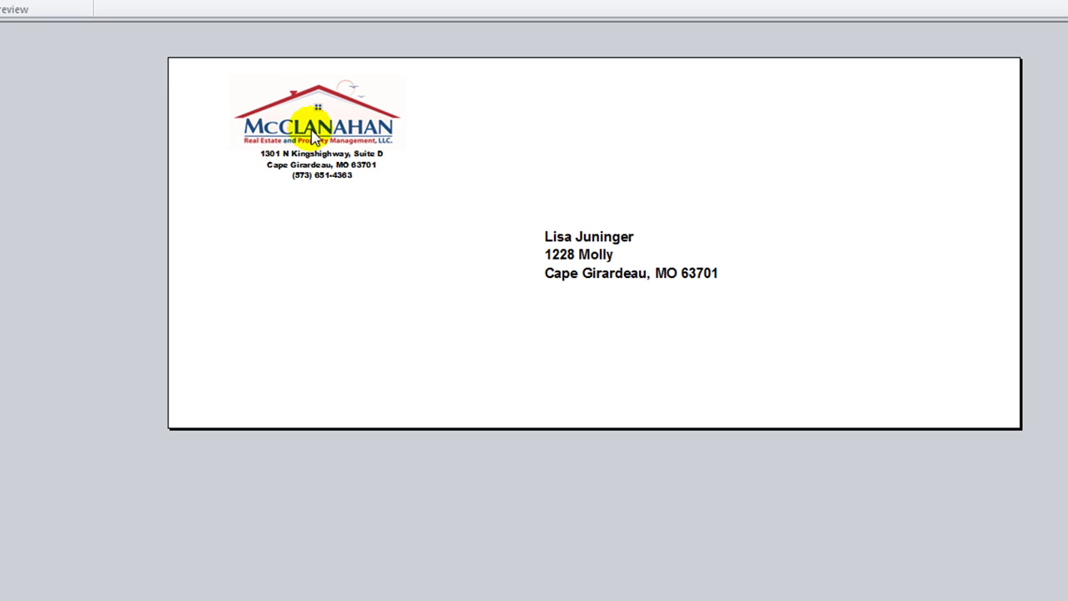
pyautogui.click(62, 1)
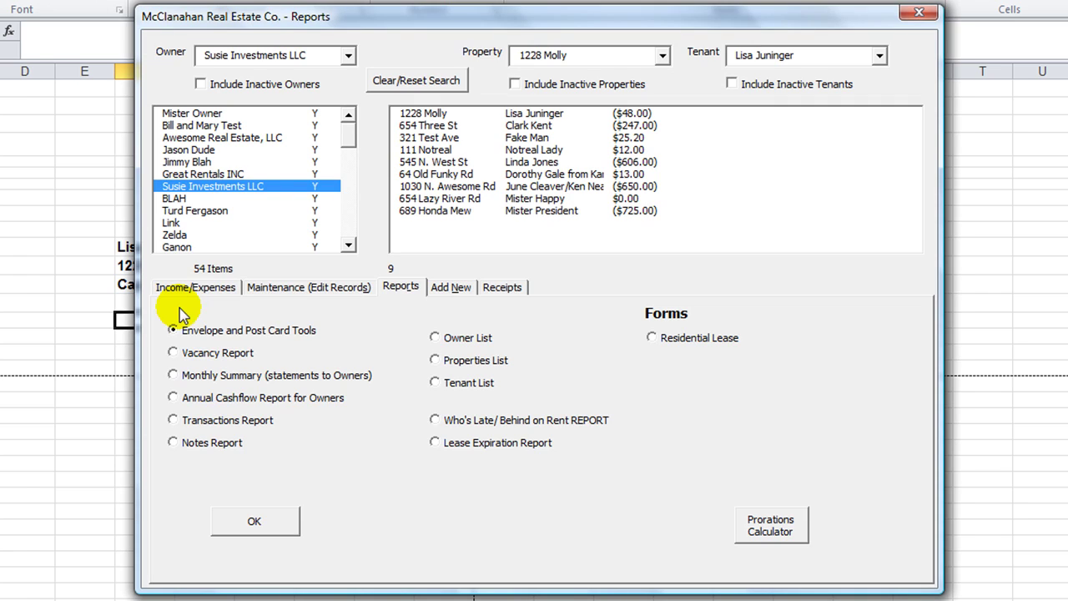
# - Look through the no-logo, self-addressed and past due postcard types in the envelope tool and close it without generating anything
pyautogui.click(180, 330)
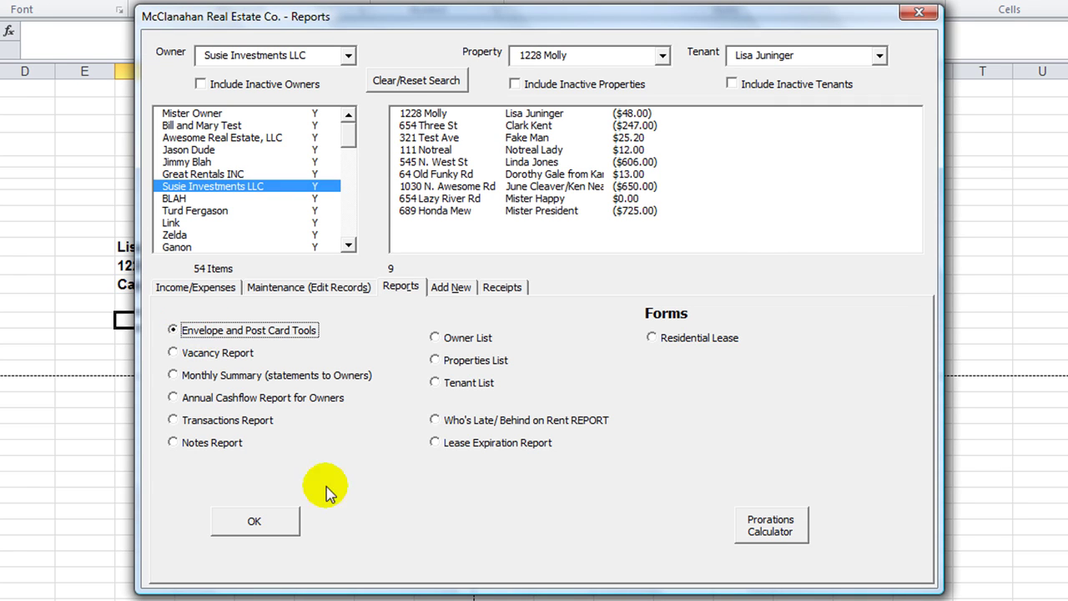
pyautogui.click(254, 521)
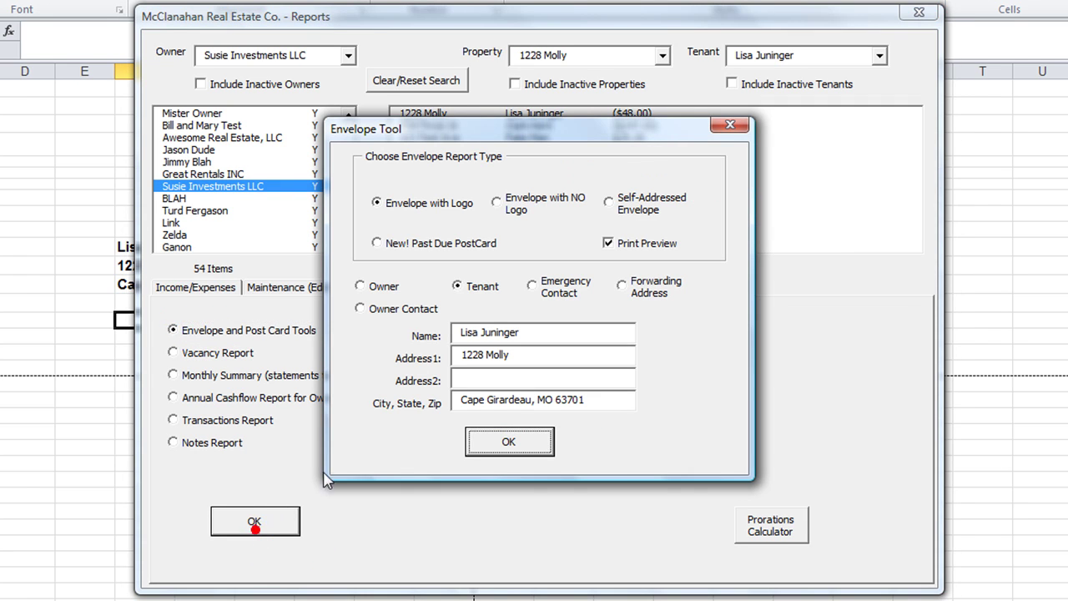
pyautogui.click(530, 205)
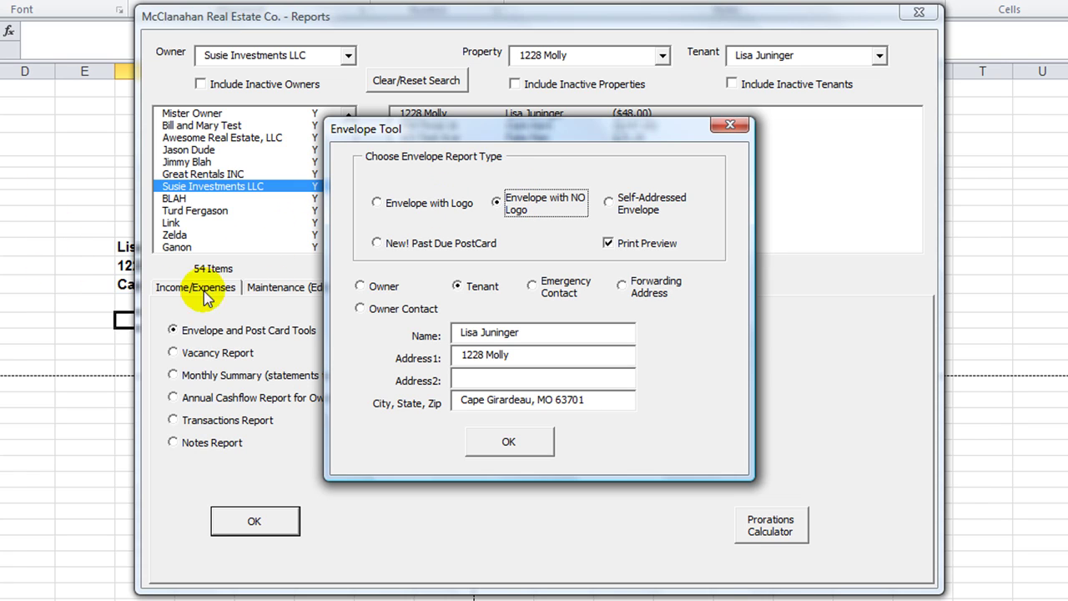
pyautogui.click(651, 210)
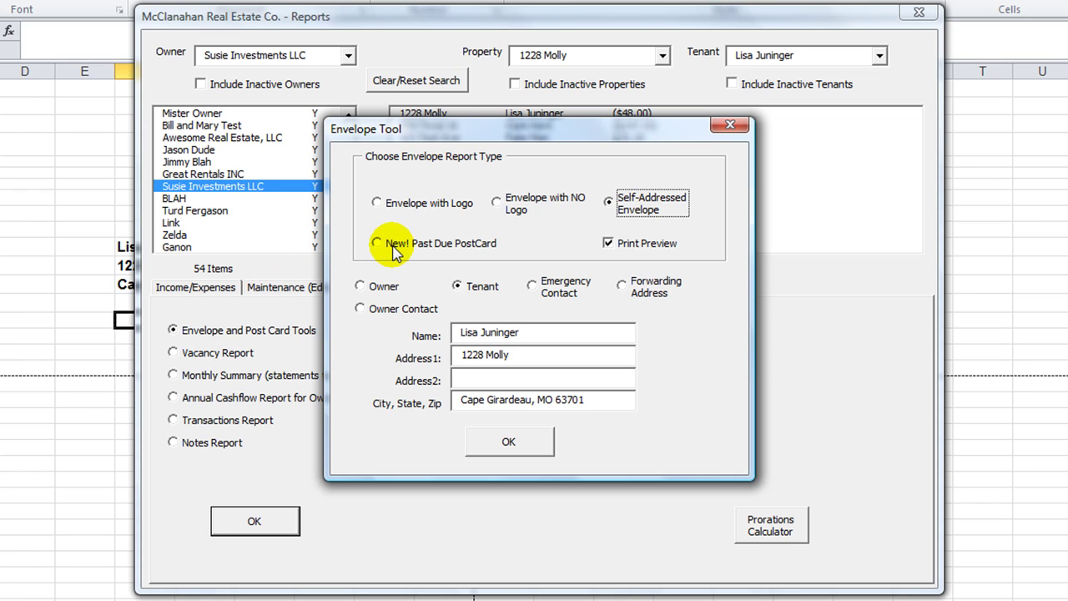
pyautogui.click(394, 249)
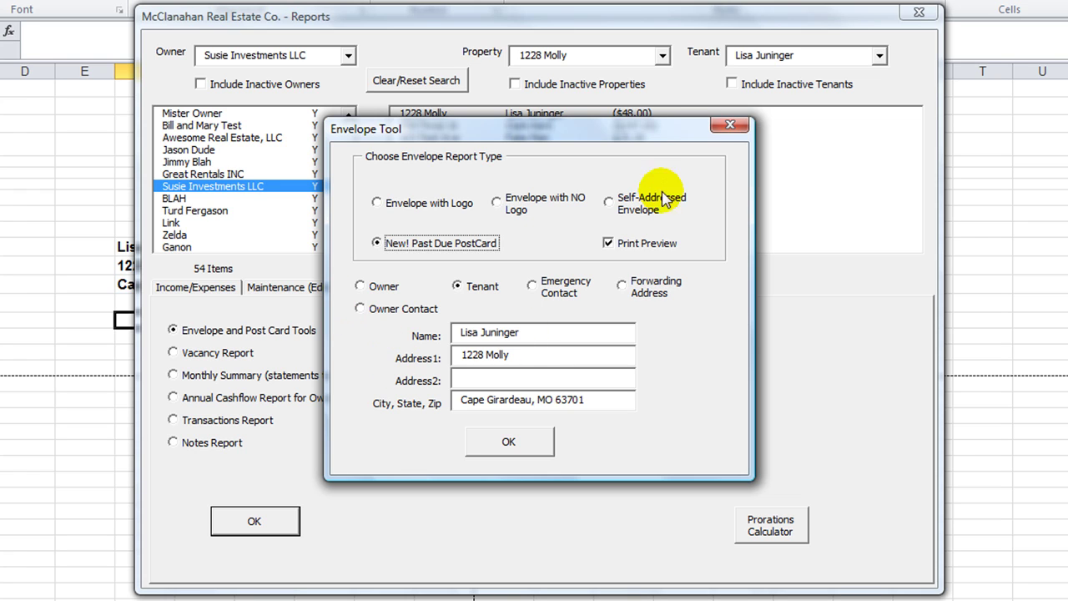
pyautogui.click(730, 124)
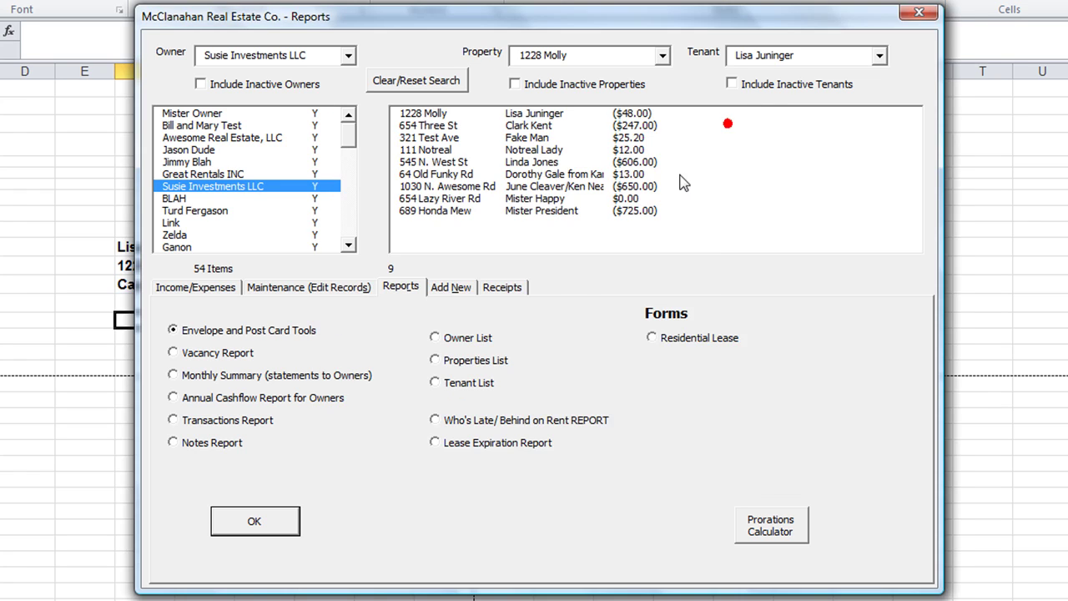
# - Run the Monthly Summary statement for Susie Investments LLC from 6/1/2013 to 6/30/2013, review its print preview and return to the reports
pyautogui.click(193, 378)
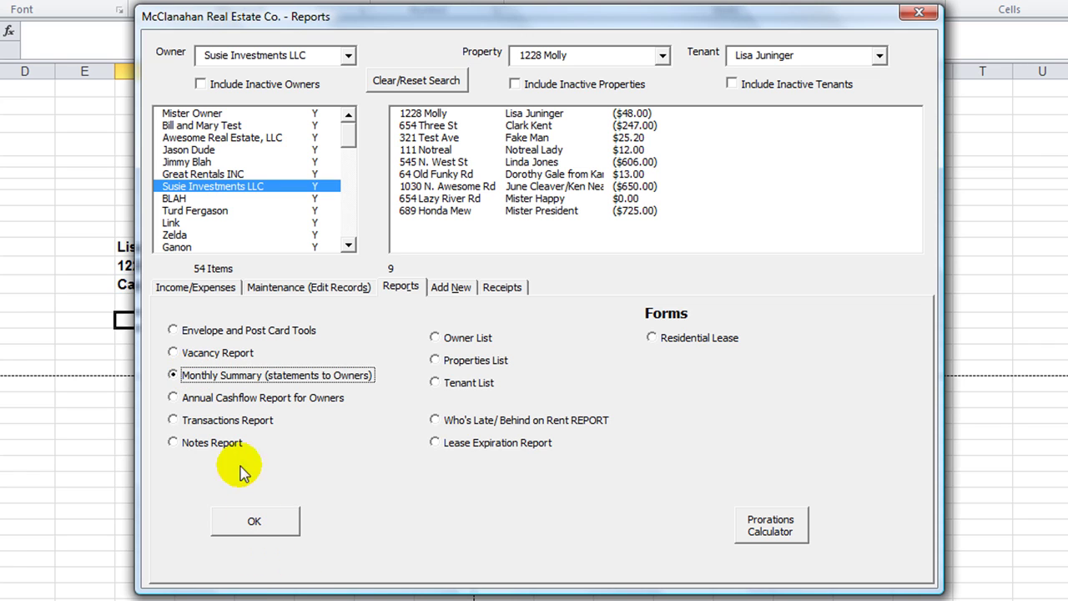
pyautogui.click(258, 523)
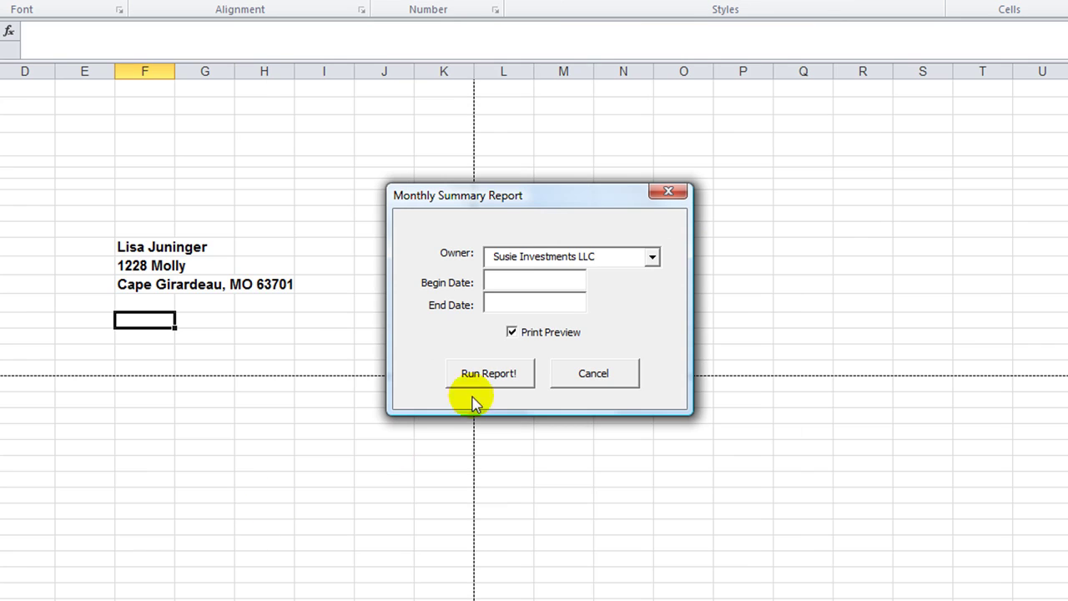
pyautogui.click(530, 280)
pyautogui.write('6/1')
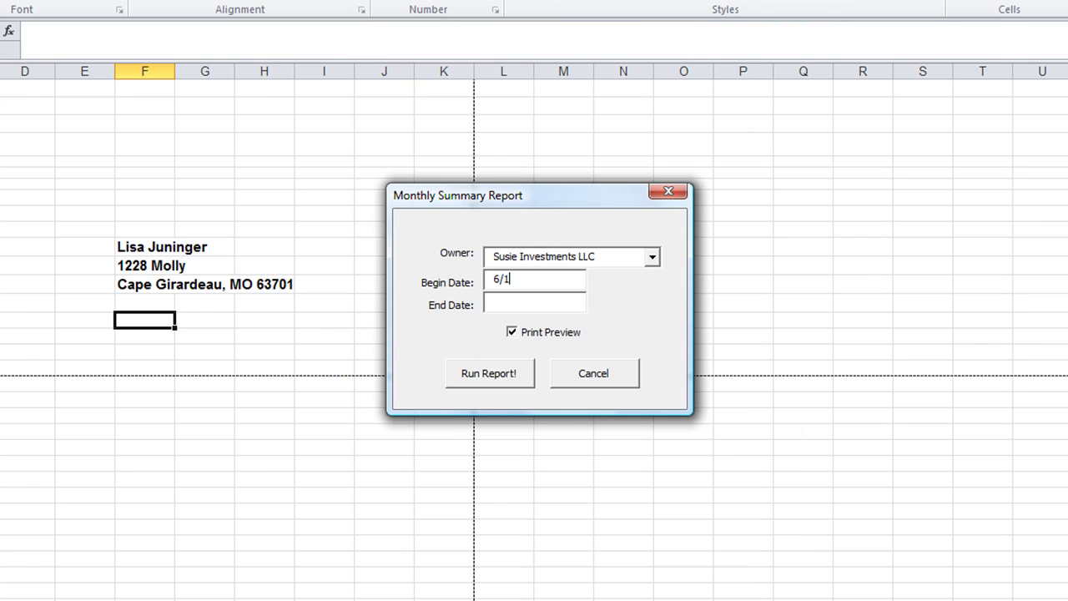
pyautogui.write('/2013')
pyautogui.press('Tab')
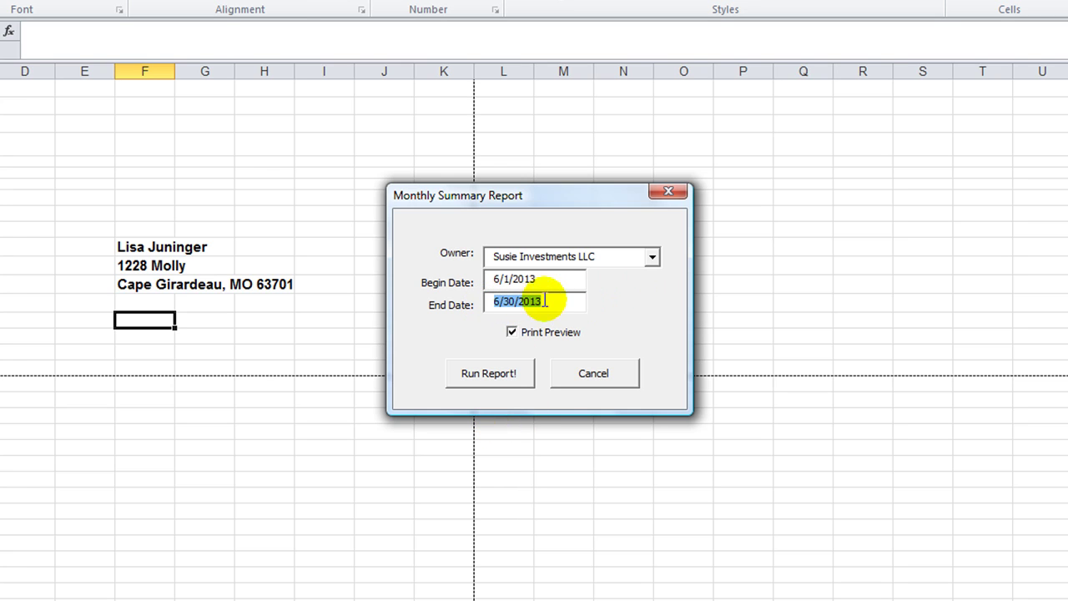
pyautogui.click(493, 372)
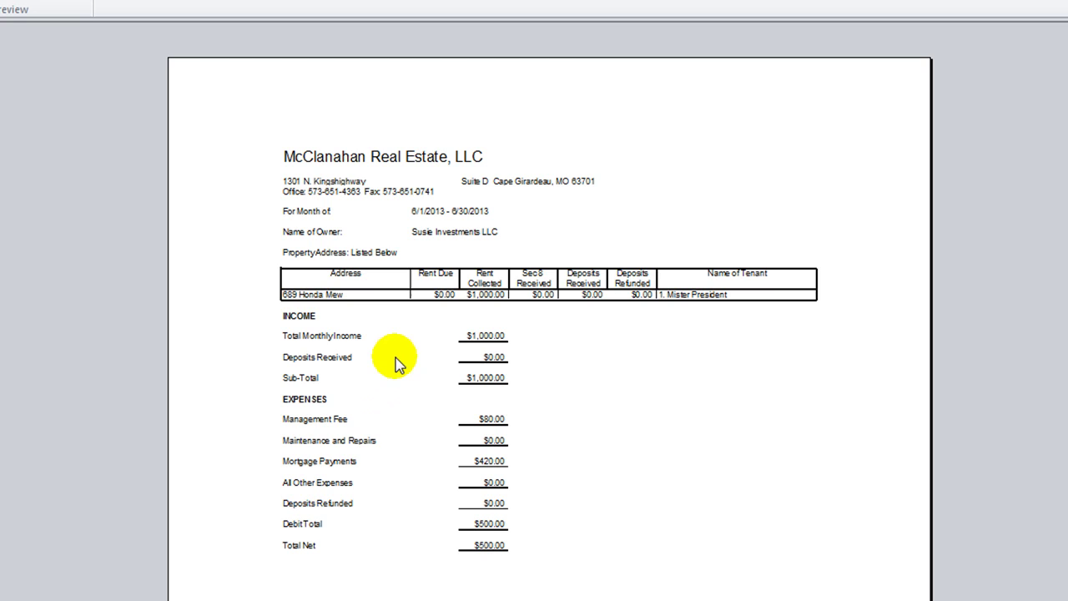
pyautogui.click(385, 386)
pyautogui.click(384, 387)
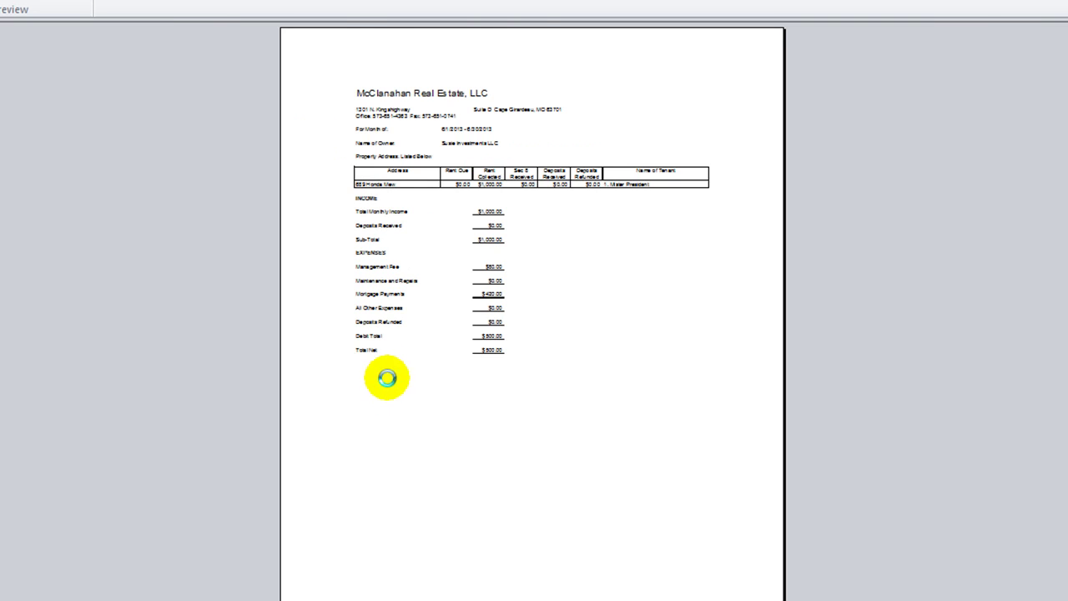
pyautogui.scroll(3, 403, 309)
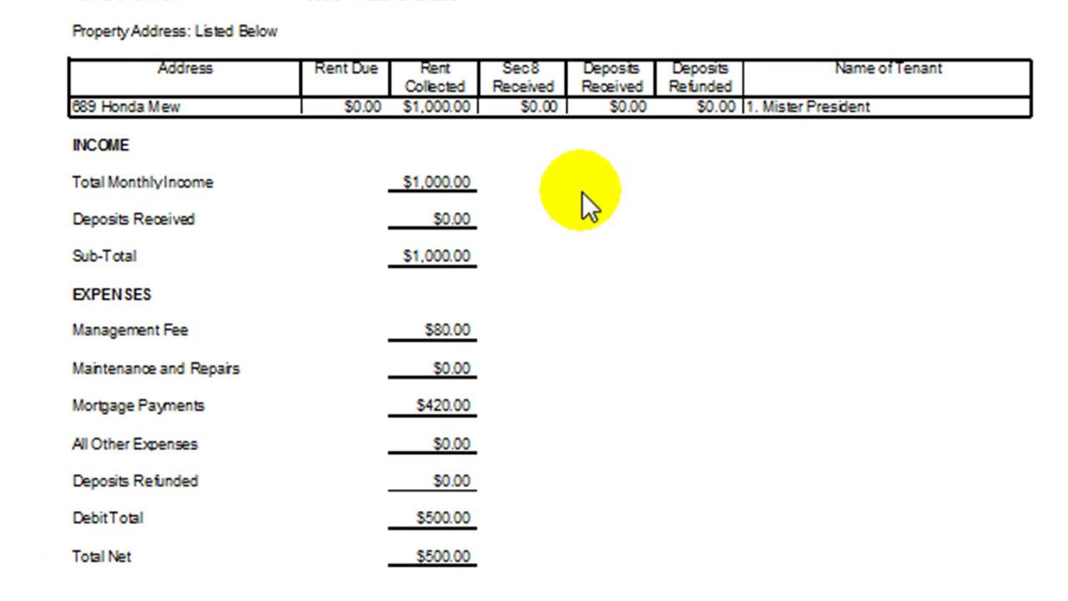
pyautogui.scroll(-2, 488, 370)
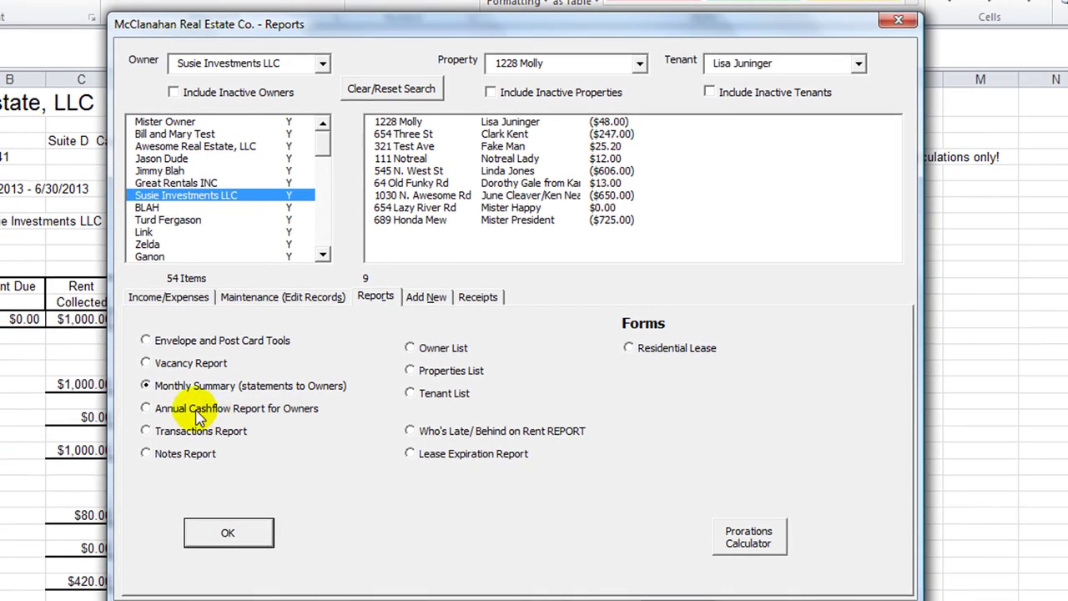
# - Run the Annual Cashflow Report for Susie Investments LLC with January as the begin month and 2013 as the year
pyautogui.click(193, 409)
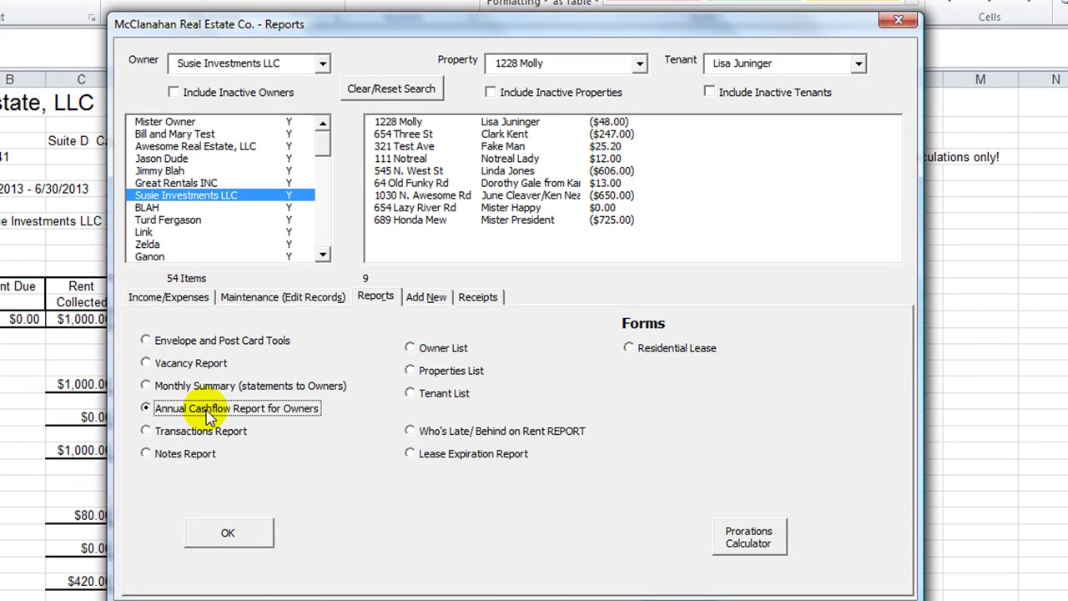
pyautogui.click(231, 534)
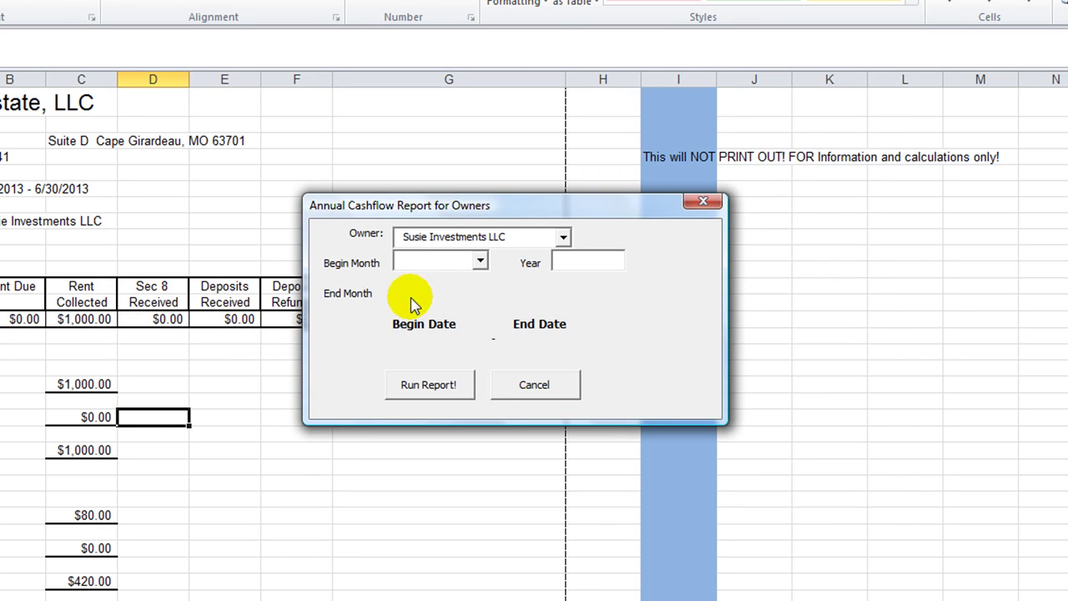
pyautogui.click(480, 262)
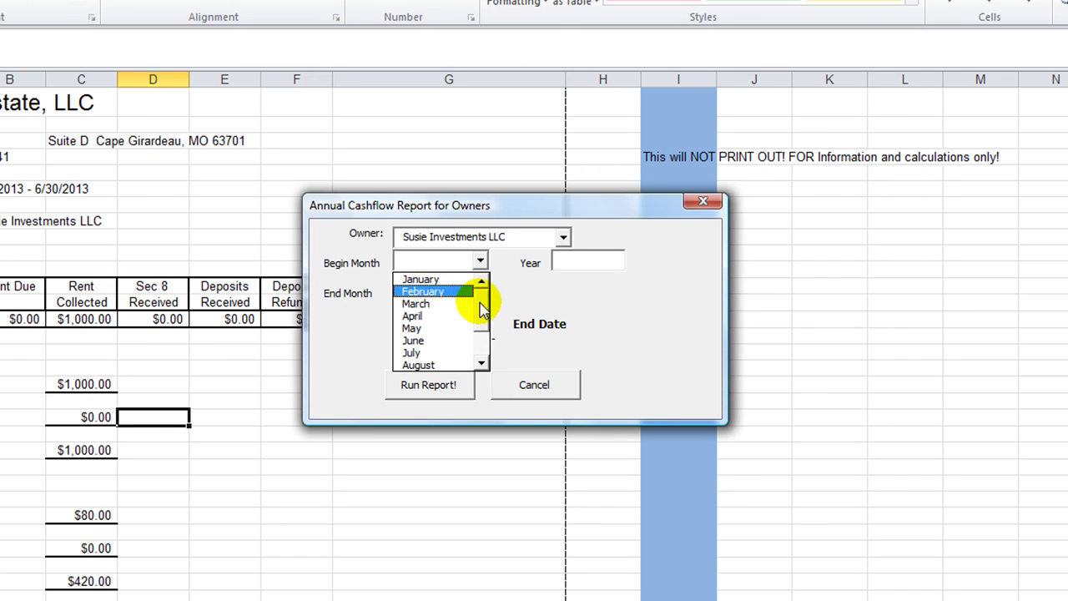
pyautogui.click(449, 279)
pyautogui.click(567, 262)
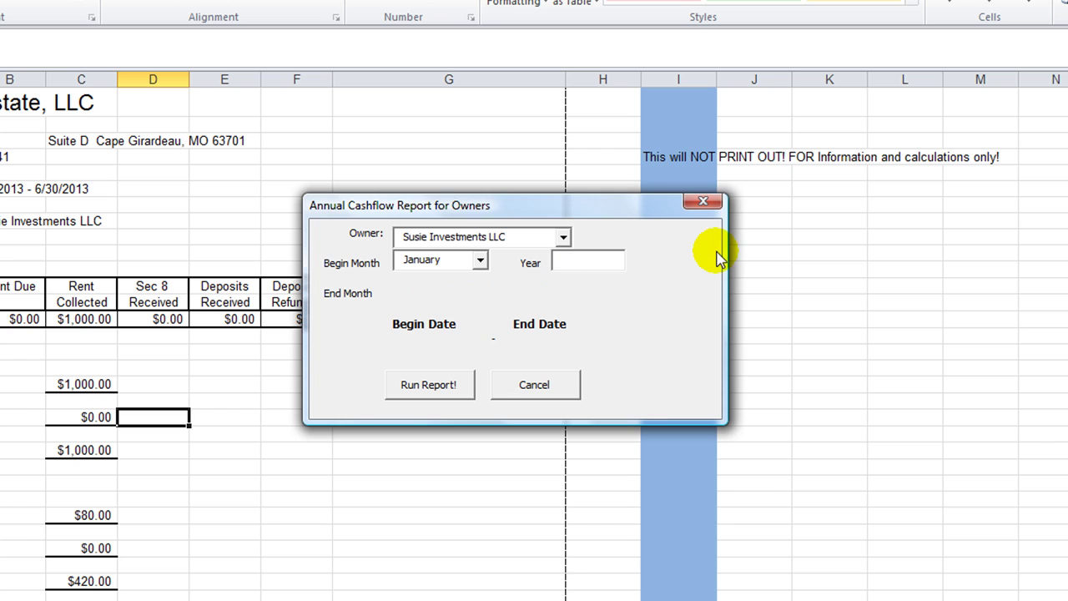
pyautogui.write('2013')
pyautogui.click(434, 384)
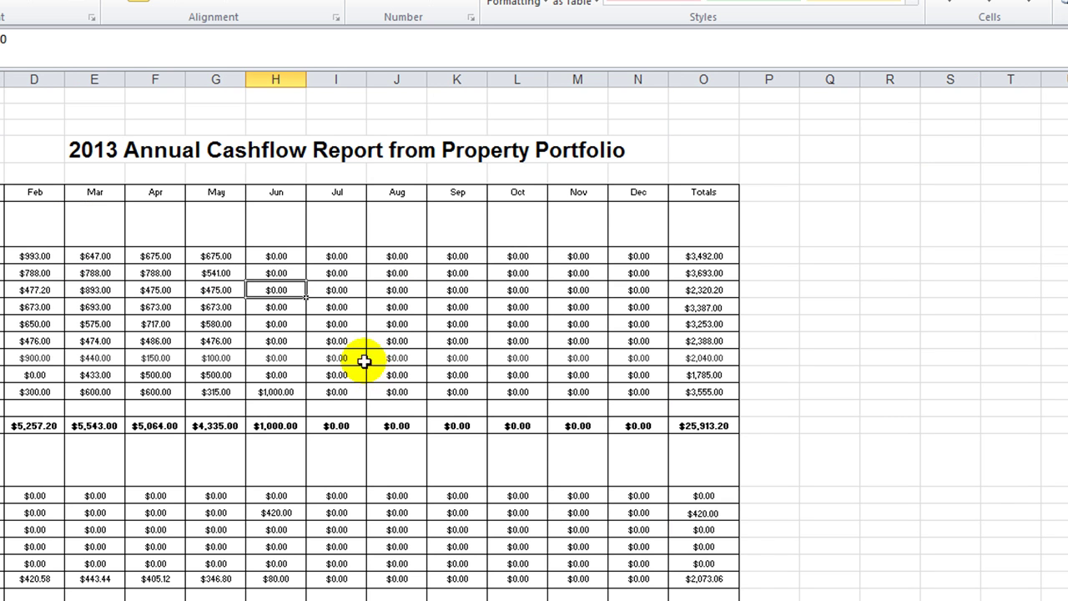
# - Review the annual cashflow report's income, expenditure and balance rows, and check both pages of its print preview
pyautogui.scroll(-3, 331, 382)
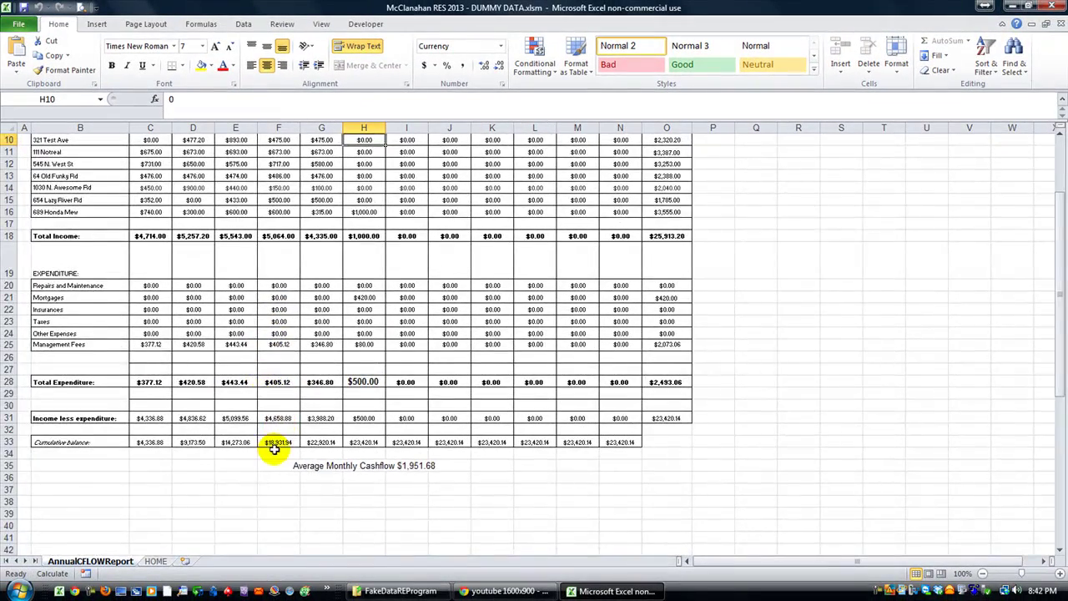
pyautogui.scroll(3, 274, 449)
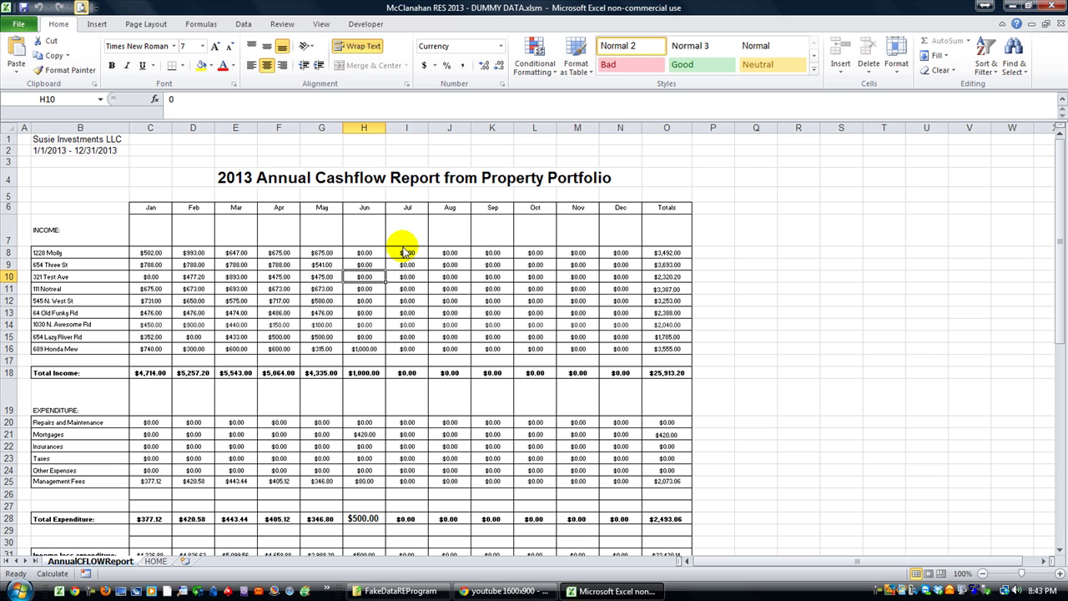
pyautogui.hotkey('ctrl', 'p')
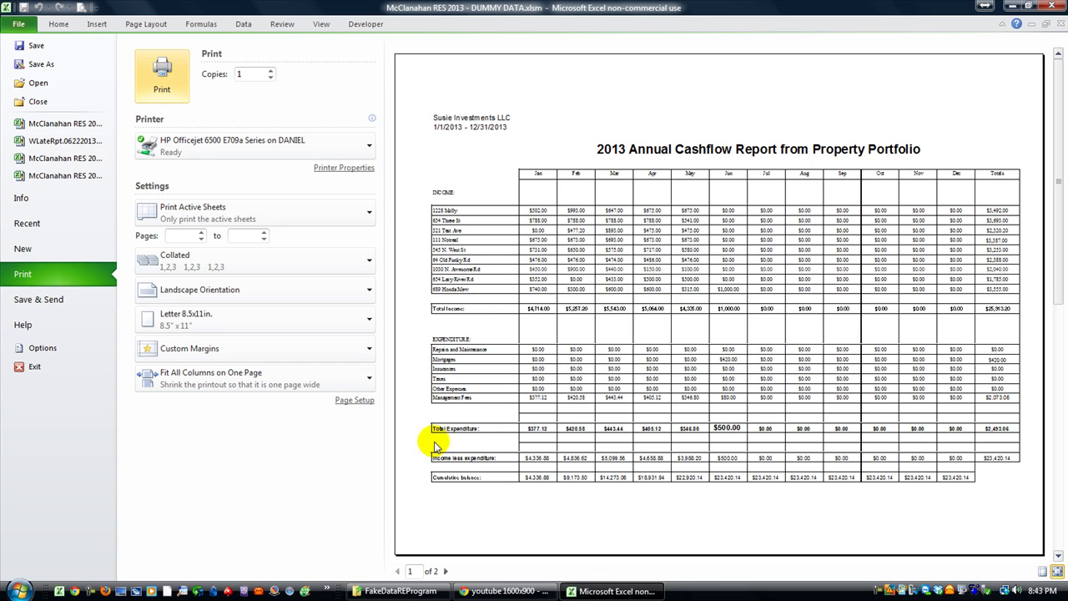
pyautogui.click(446, 571)
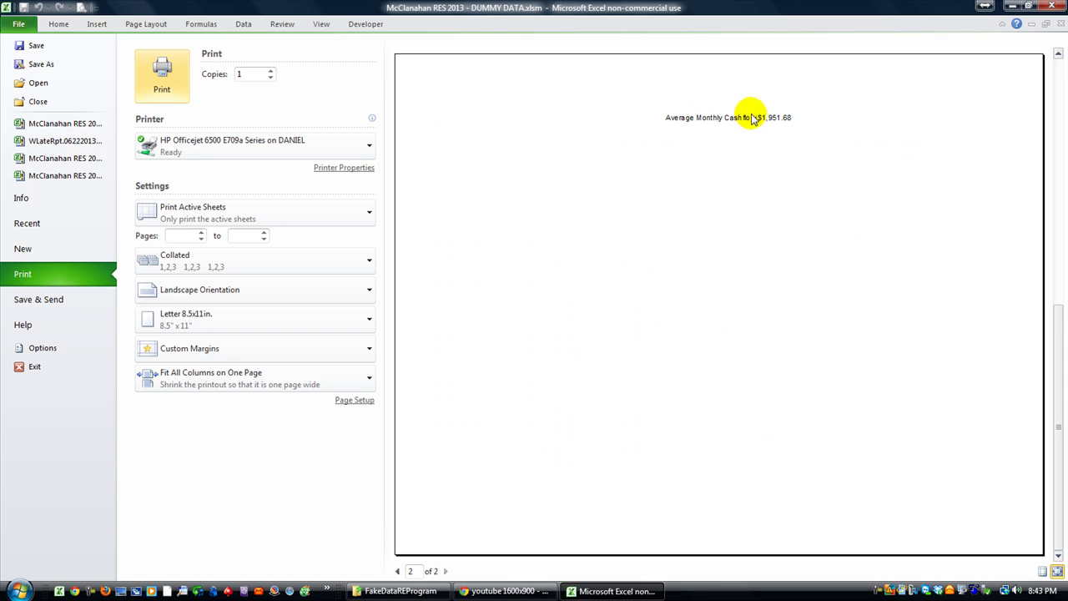
# - Set the annual cashflow report's print scaling to Fit Sheet on One Page, check the result and close the print preview
pyautogui.scroll(1, 779, 124)
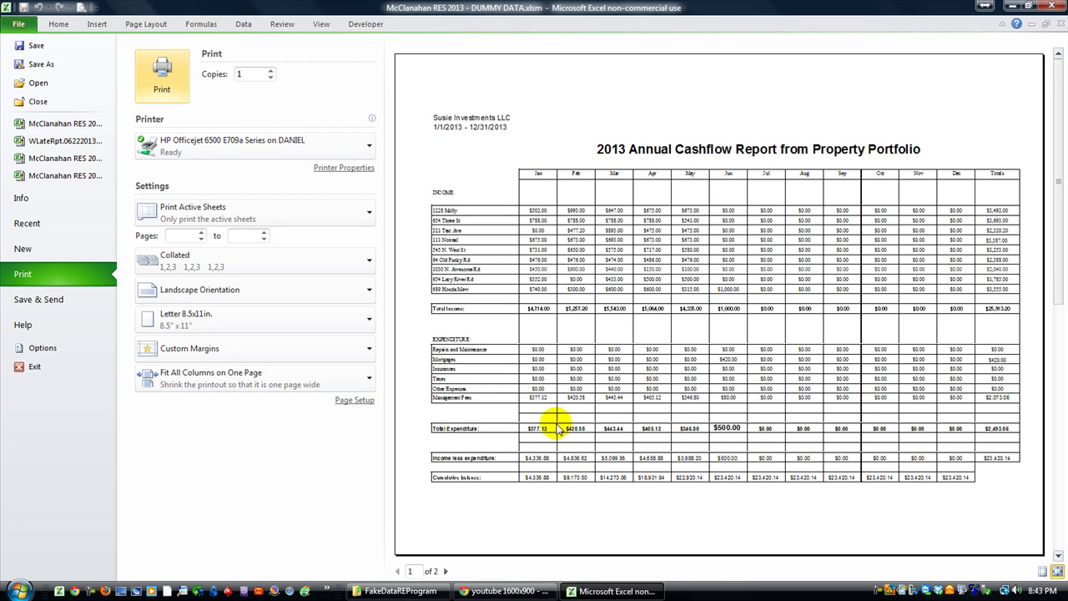
pyautogui.click(248, 387)
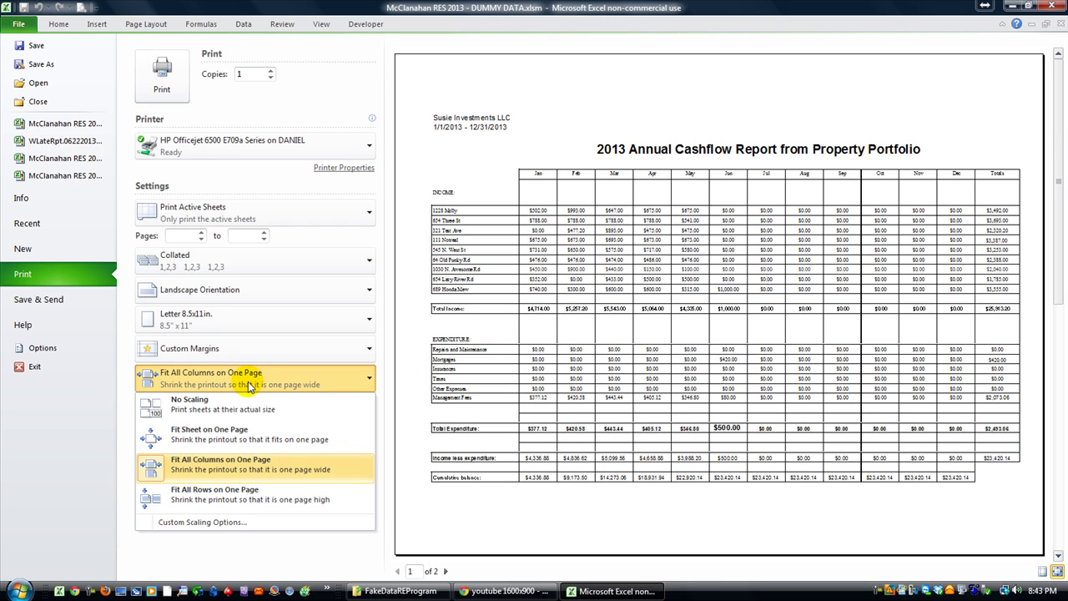
pyautogui.click(241, 431)
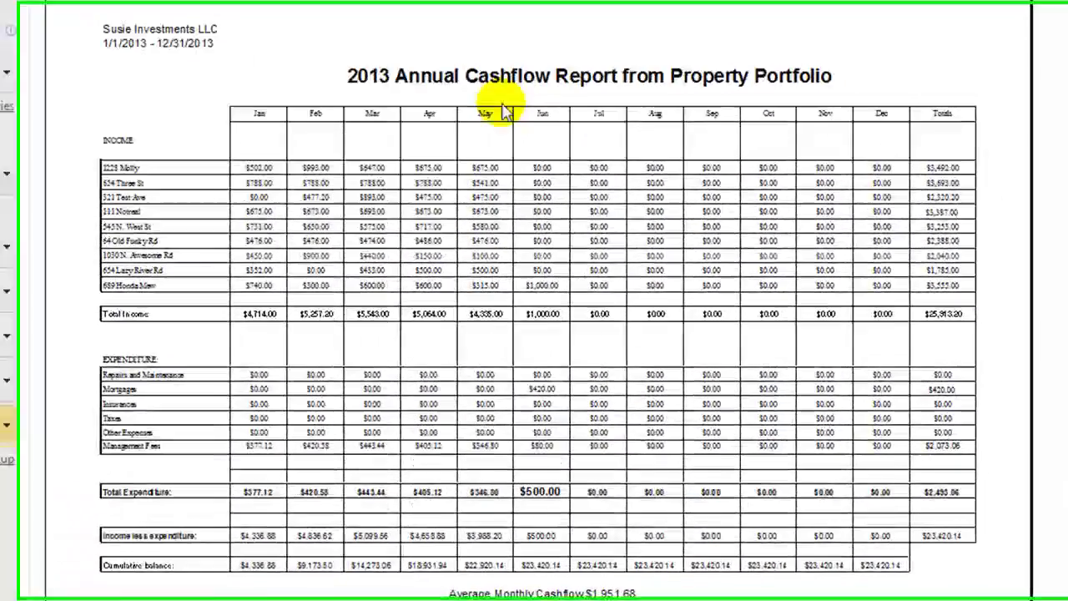
pyautogui.press('Escape')
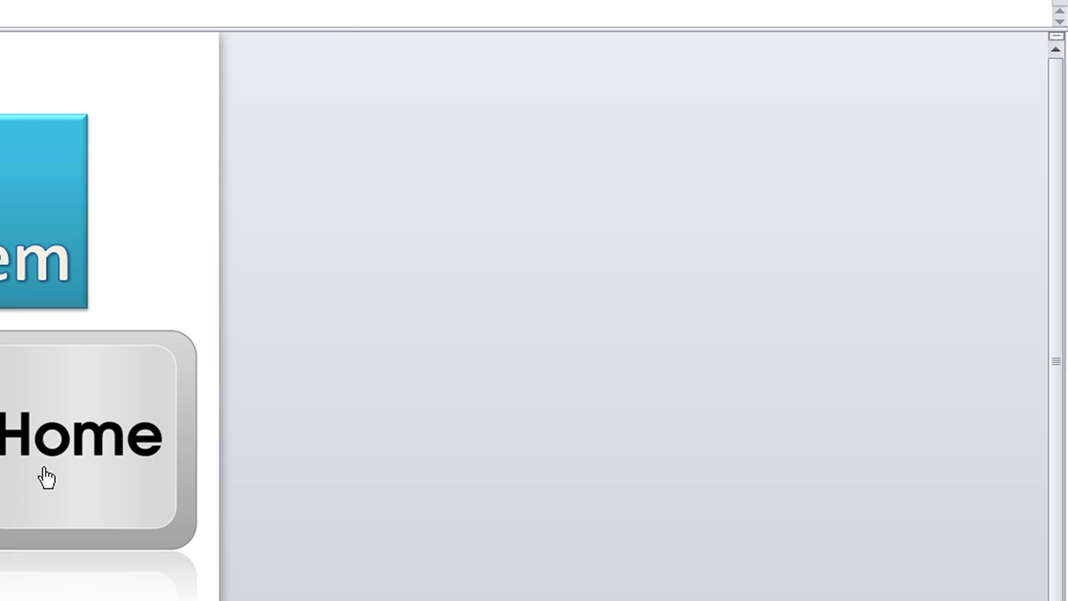
# - Run the Transactions Report by tenant for the selected property, filling in the start and end dates and keeping print preview on
pyautogui.click(43, 476)
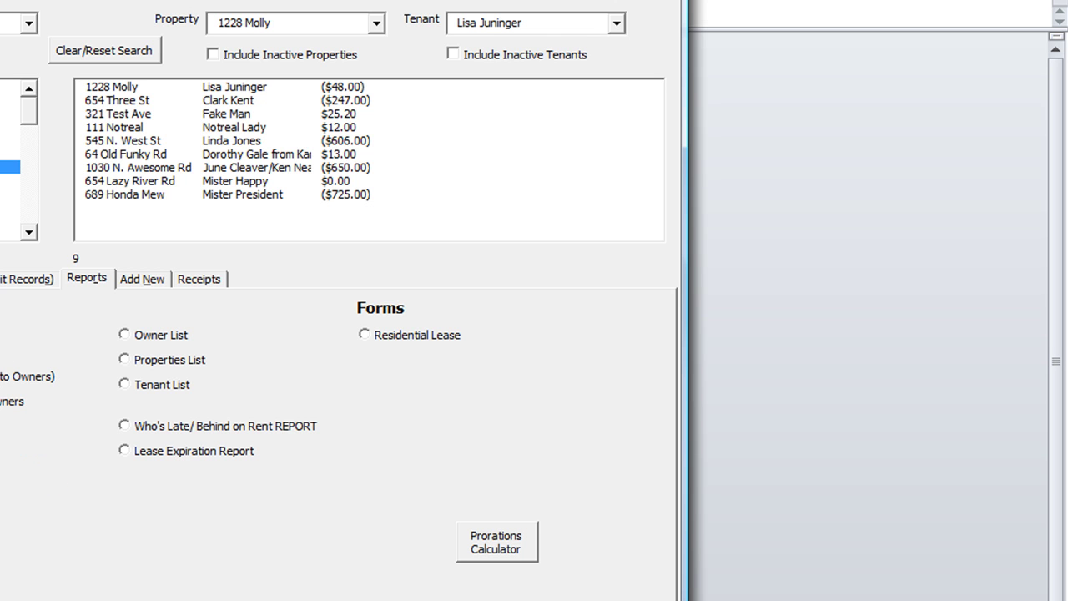
pyautogui.click(191, 425)
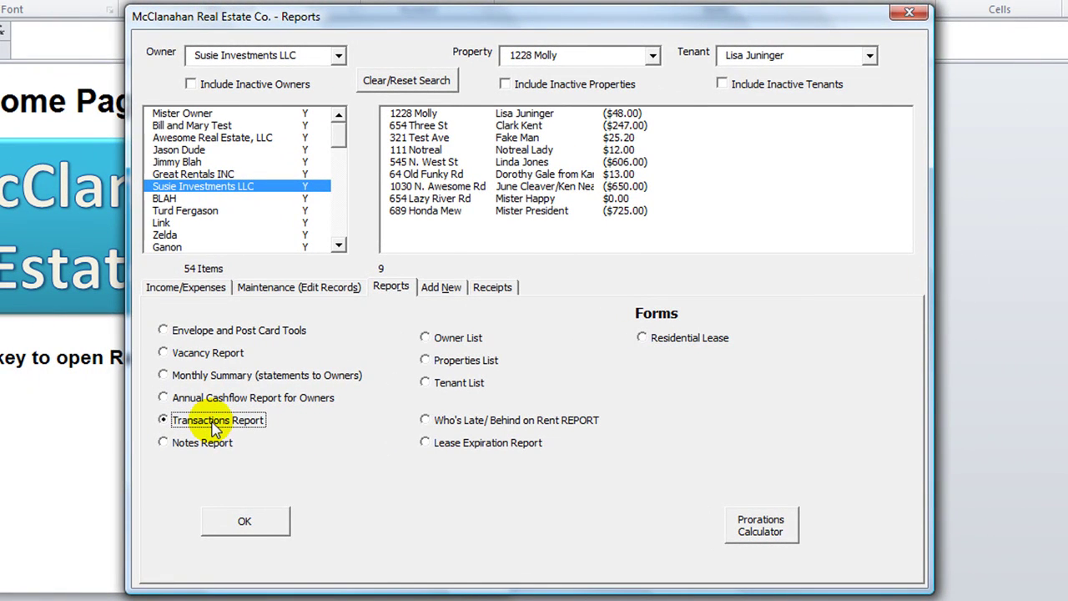
pyautogui.click(251, 522)
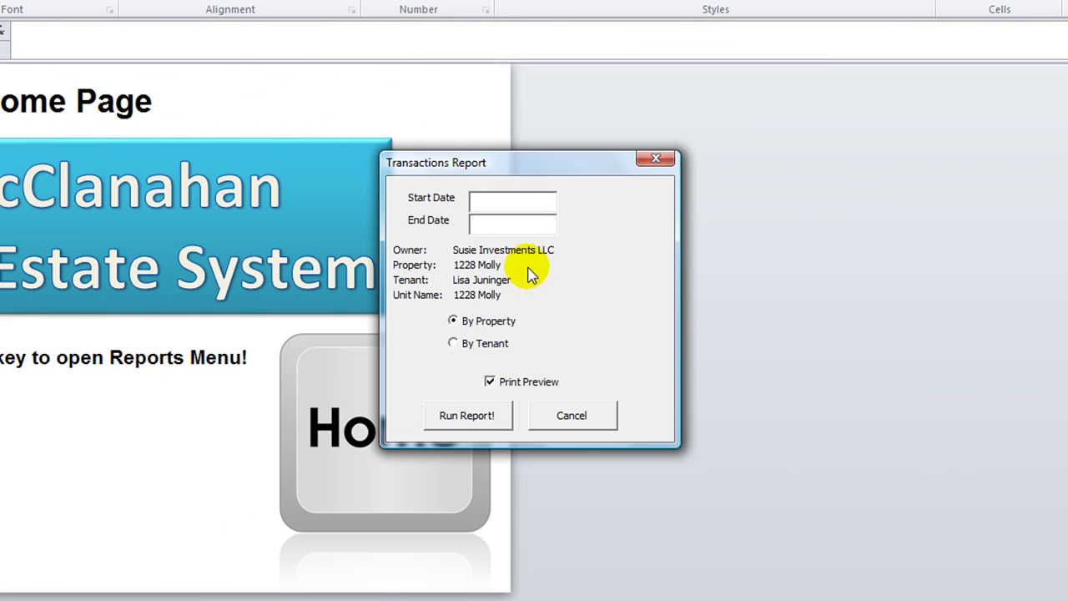
pyautogui.click(520, 200)
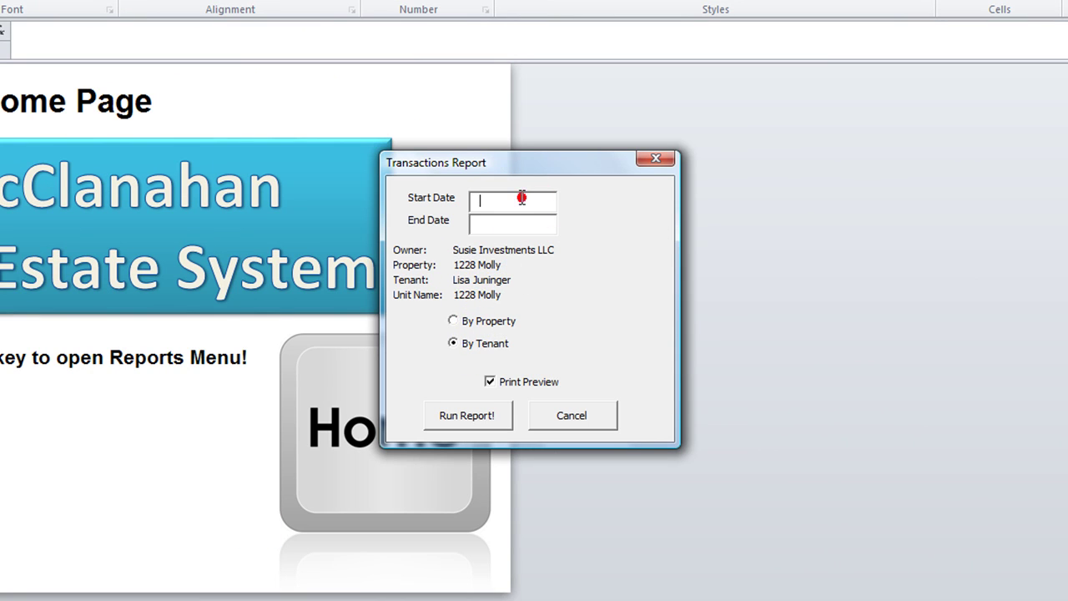
pyautogui.write('6/1/2013')
pyautogui.press('Tab')
pyautogui.write('6/30/2013')
pyautogui.click(465, 419)
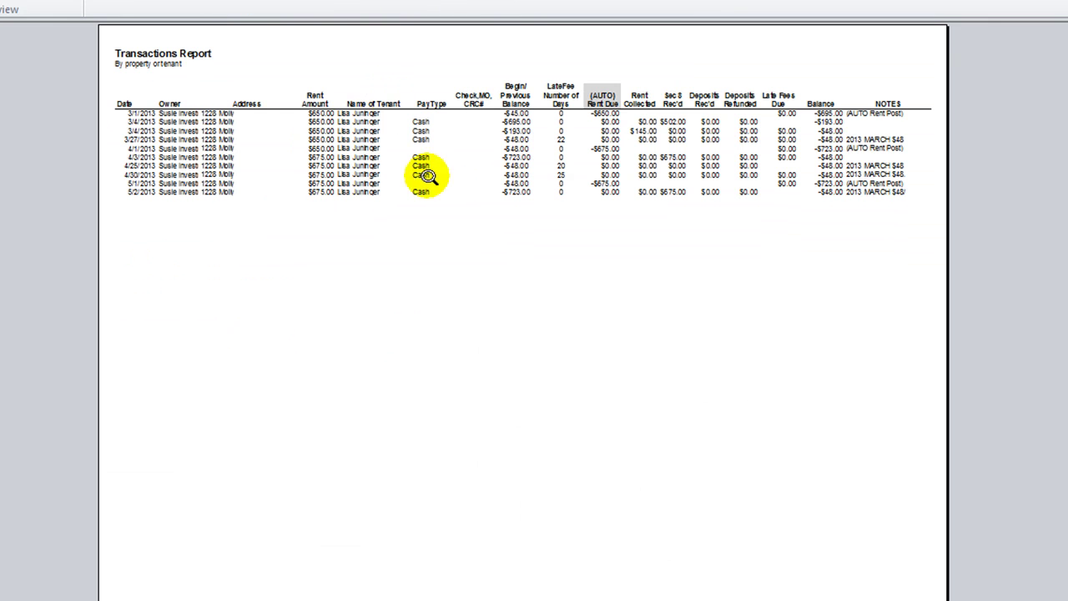
# - Review the rent, payment and balance columns in the Transactions Report's print preview and close it
pyautogui.click(598, 157)
pyautogui.scroll(2, 599, 166)
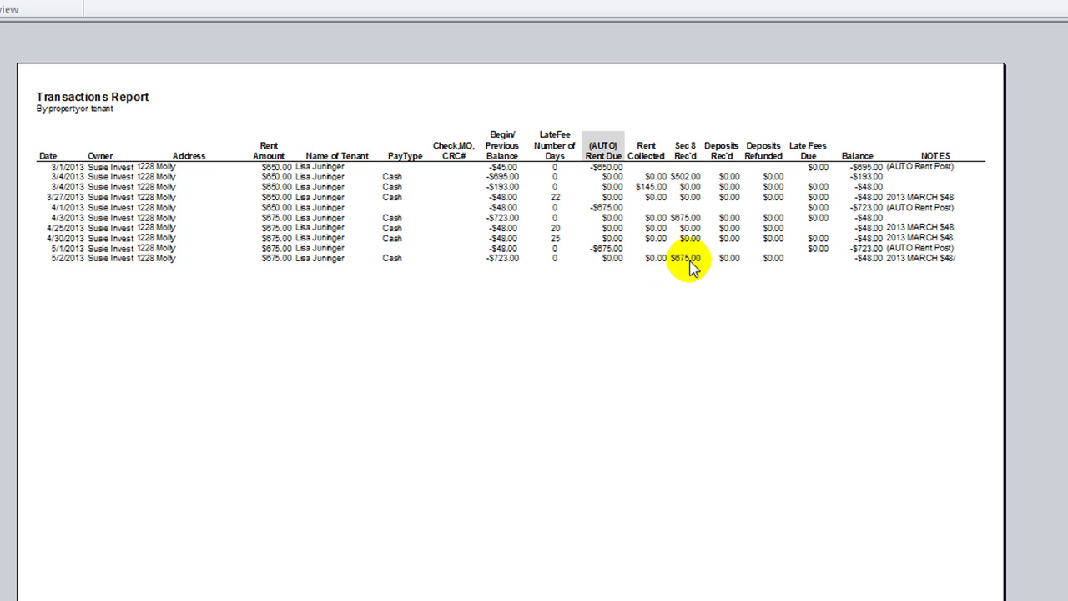
pyautogui.click(51, 2)
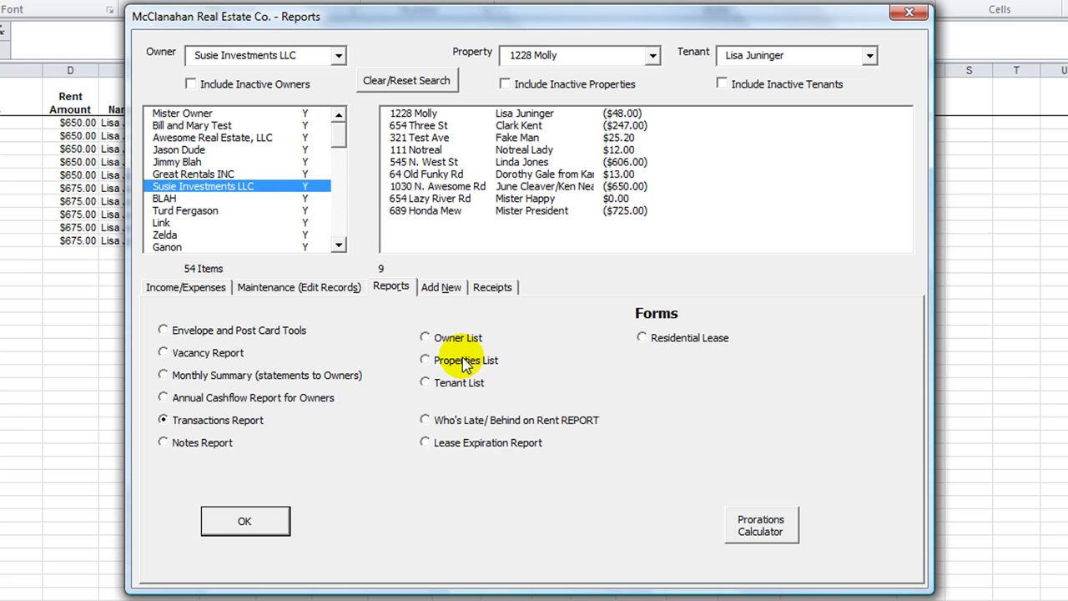
# - Open the Who's Late/Behind on Rent report options and limit the report to the specific owner Susie Investments LLC
pyautogui.click(464, 420)
pyautogui.click(261, 522)
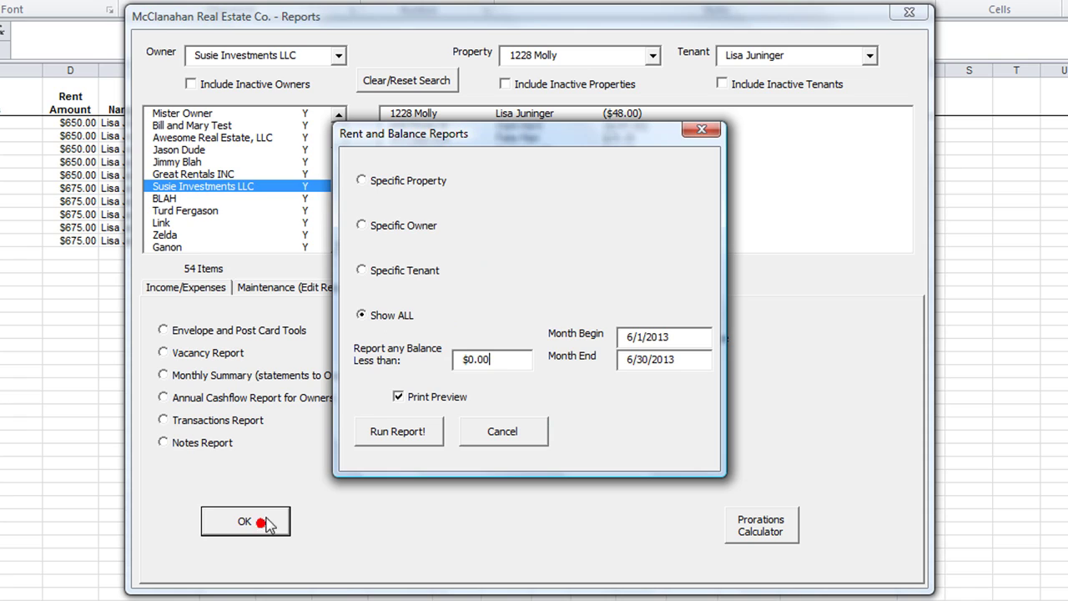
pyautogui.click(408, 271)
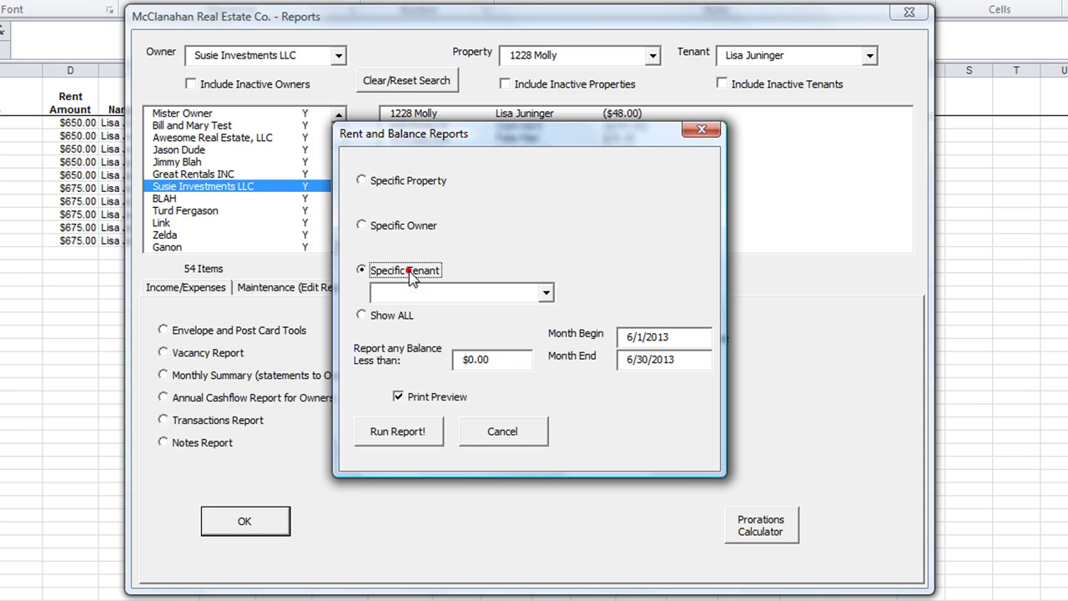
pyautogui.click(414, 224)
pyautogui.click(426, 246)
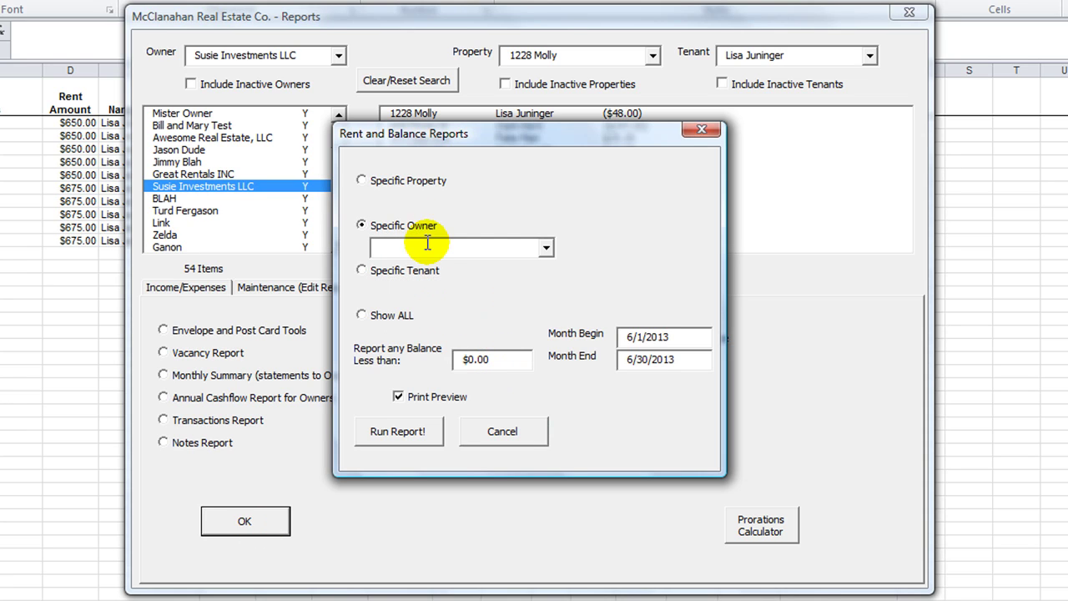
pyautogui.write('Susie Investments LLC')
# - Set the Who's Late report to list any balance less than -250
pyautogui.click(519, 360)
pyautogui.doubleClick(521, 360)
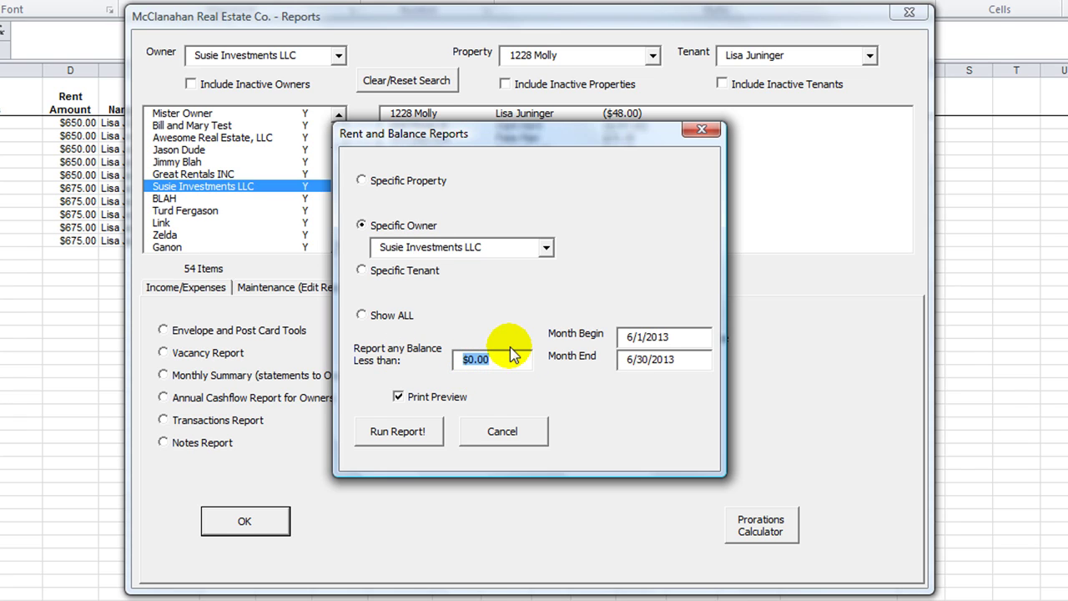
pyautogui.write('250')
pyautogui.press('BackSpace')
pyautogui.press('BackSpace')
pyautogui.press('BackSpace')
pyautogui.write('-250')
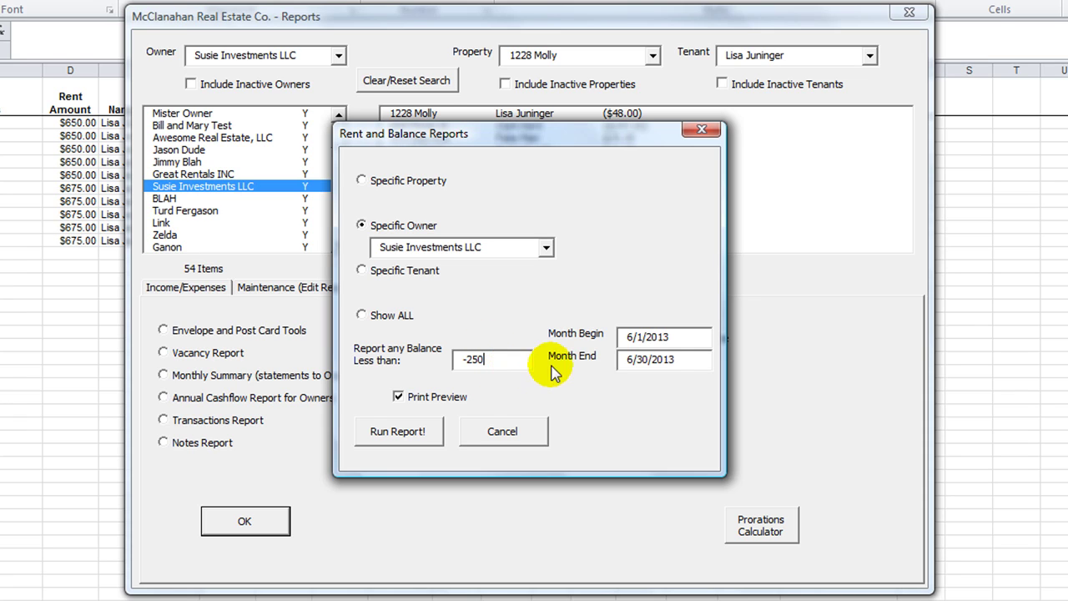
pyautogui.click(686, 359)
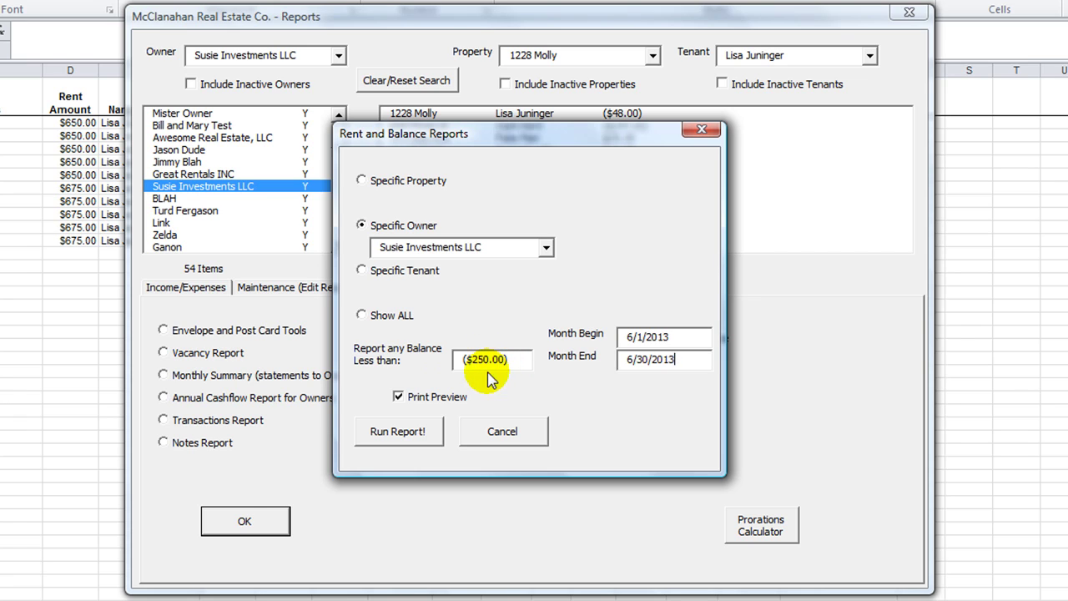
# - Set the report's balance threshold to less than -100 and run the Who's Late report
pyautogui.moveTo(527, 359); pyautogui.dragTo(445, 373)
pyautogui.press('BackSpace')
pyautogui.write('-100')
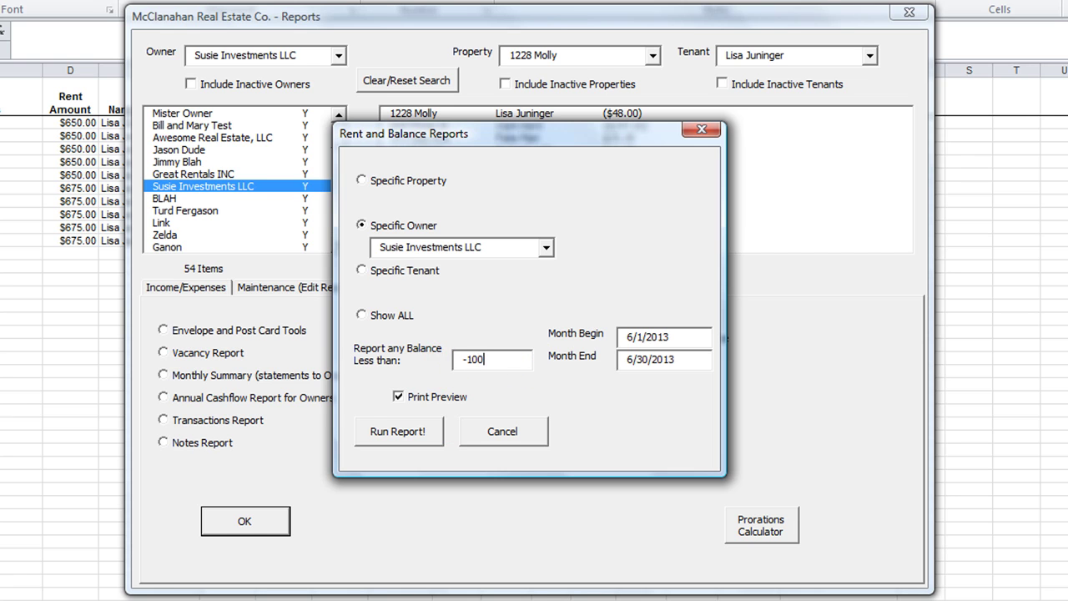
pyautogui.click(414, 439)
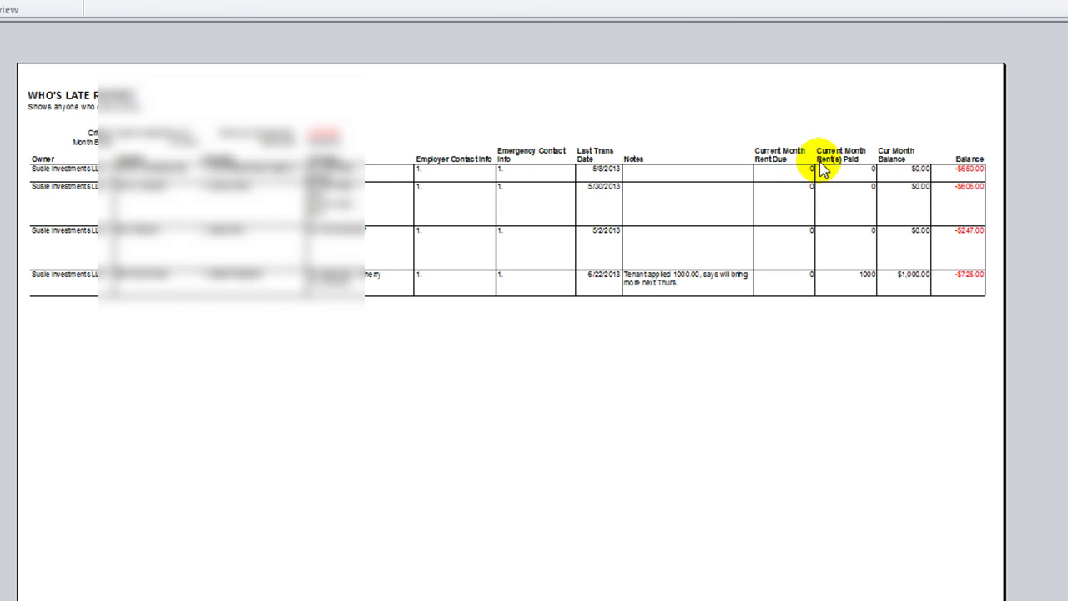
# - Review the Who's Late report in print preview and on its sheet, examining the notes, current month and overall balance columns
pyautogui.click(890, 213)
pyautogui.click(893, 157)
pyautogui.click(89, 17)
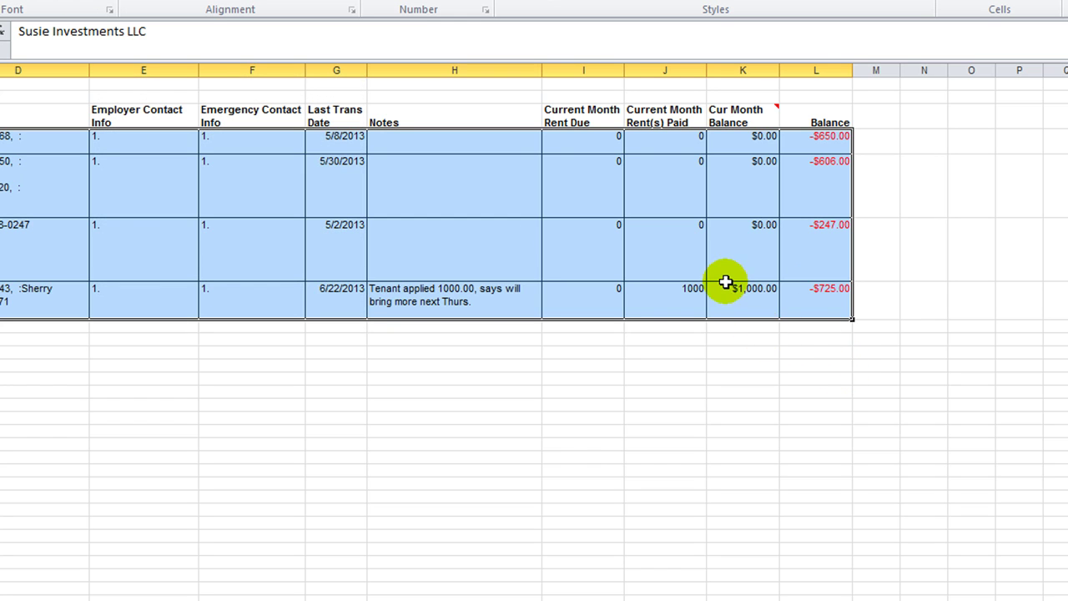
pyautogui.click(742, 325)
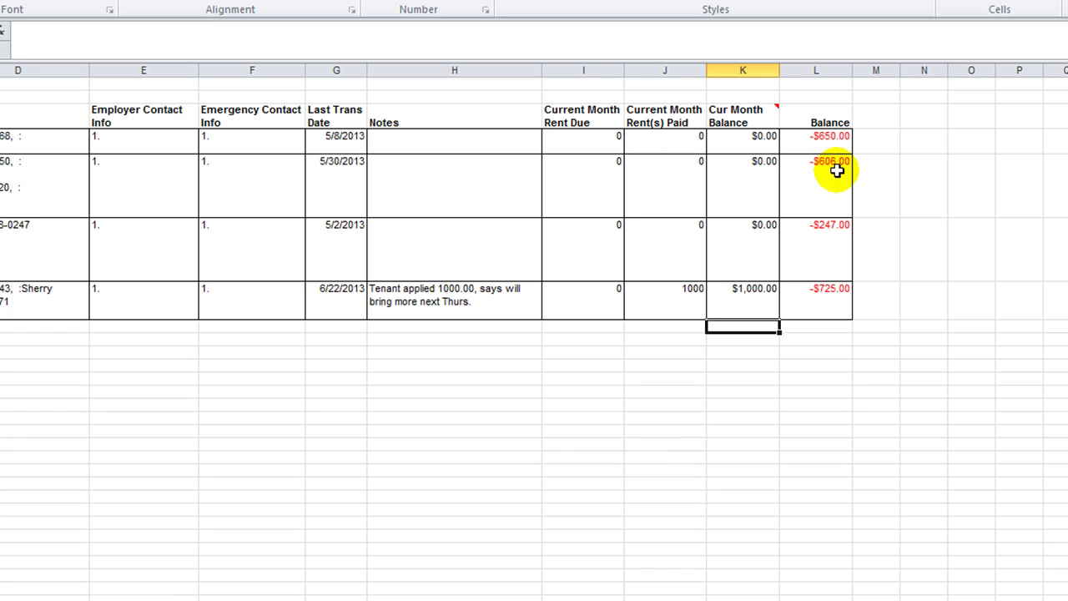
pyautogui.click(824, 305)
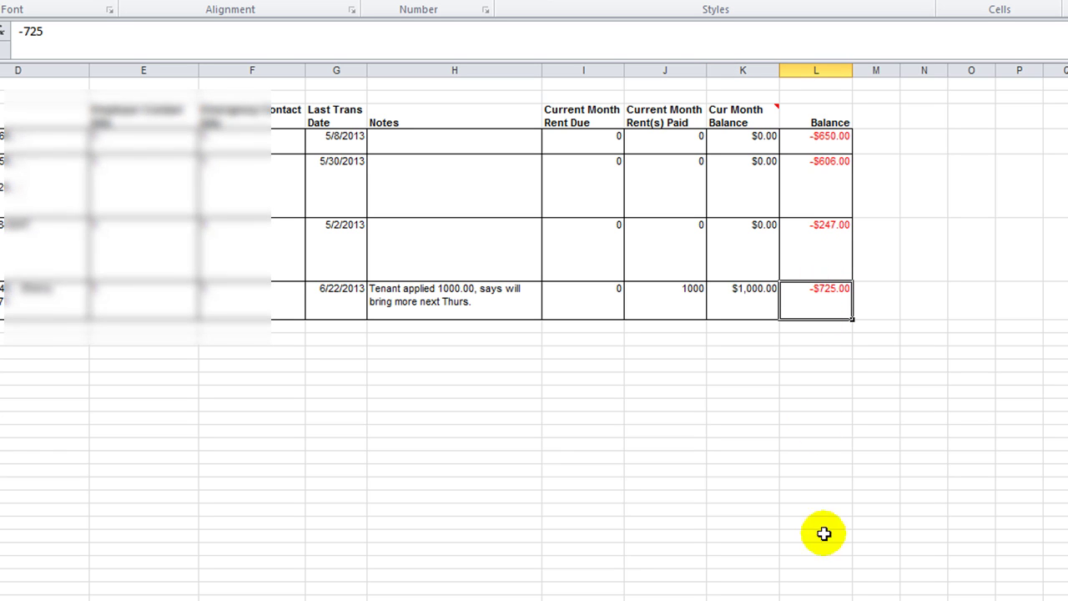
pyautogui.hscroll(-3, 534, 334)
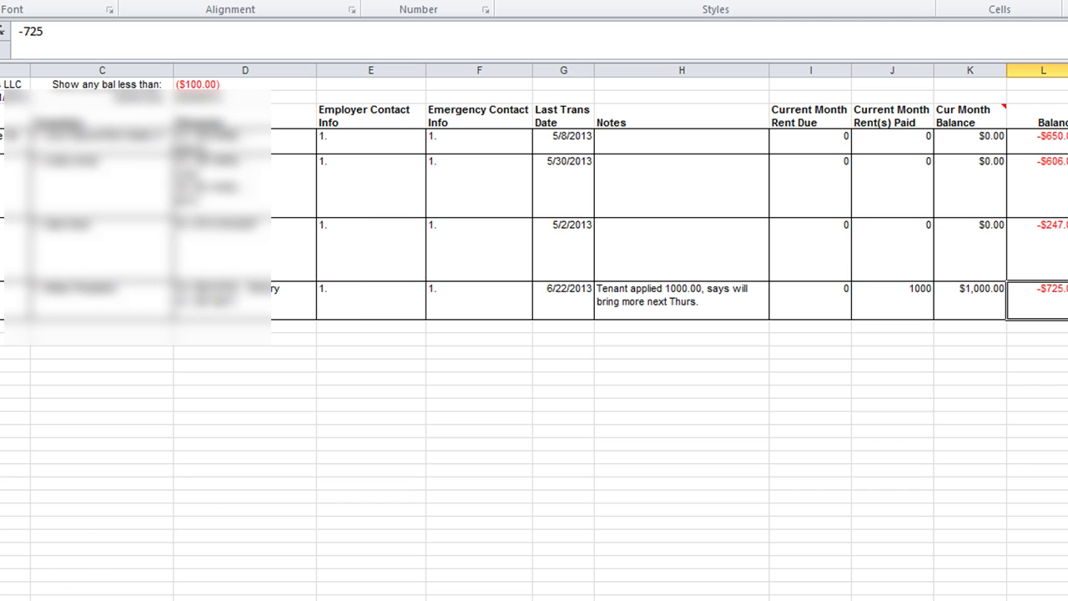
# - Return to the reports form, open the Residential Lease form for the selected property and reposition its window
pyautogui.hotkey('ctrl', 'pageup')
pyautogui.click(317, 420)
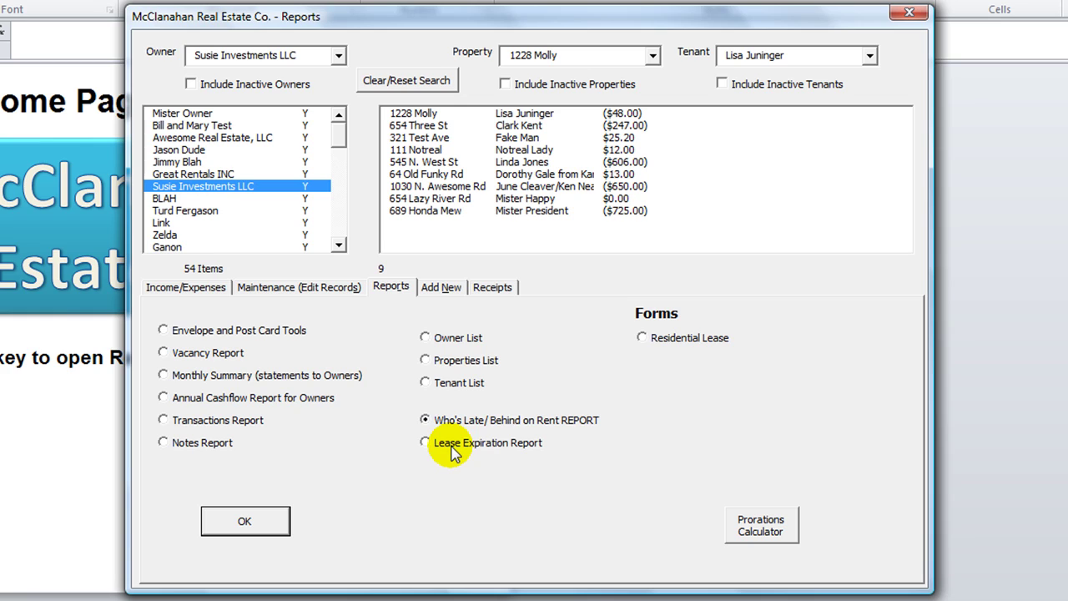
pyautogui.click(670, 345)
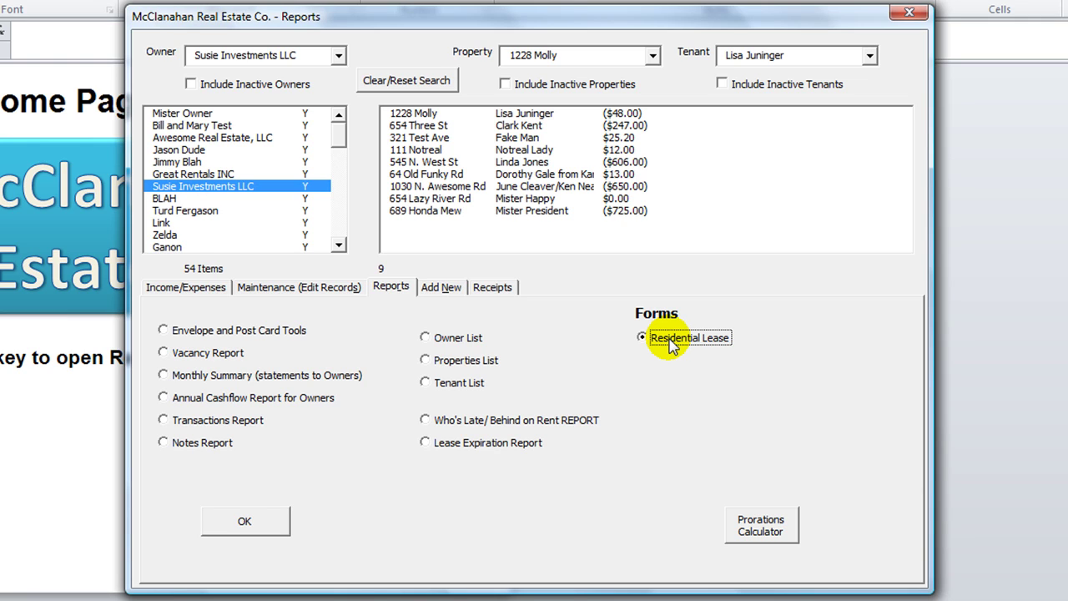
pyautogui.click(672, 345)
pyautogui.click(257, 520)
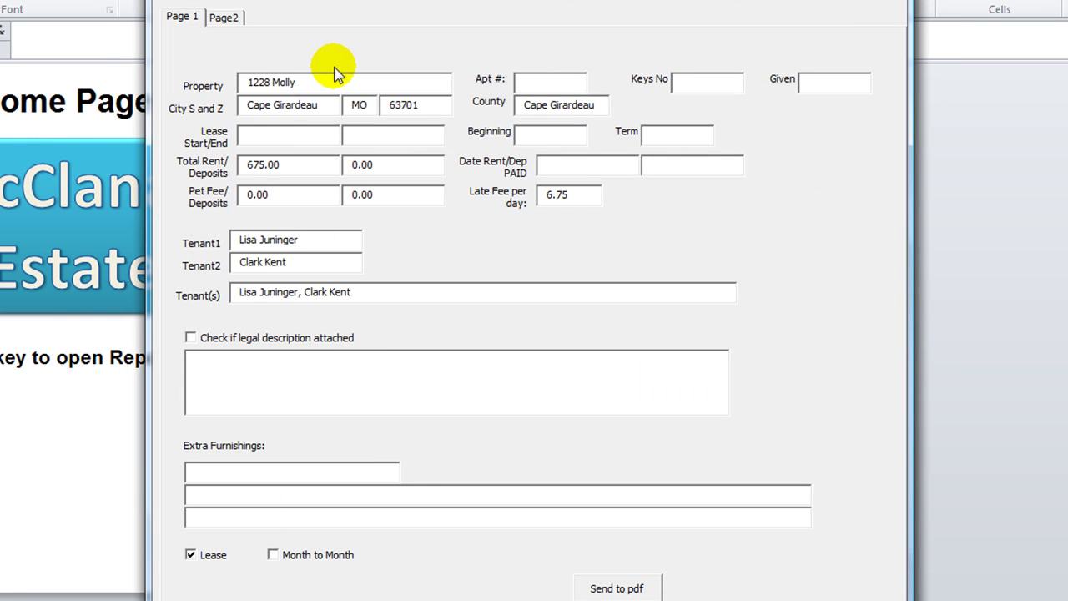
pyautogui.moveTo(351, 0); pyautogui.dragTo(519, 132)
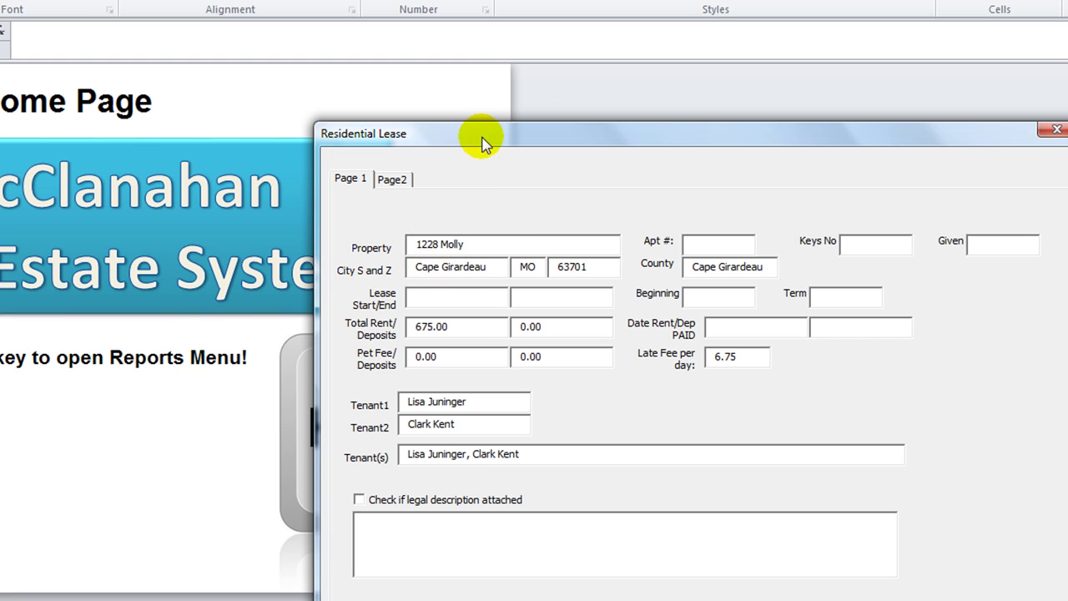
pyautogui.moveTo(482, 142); pyautogui.dragTo(484, 78)
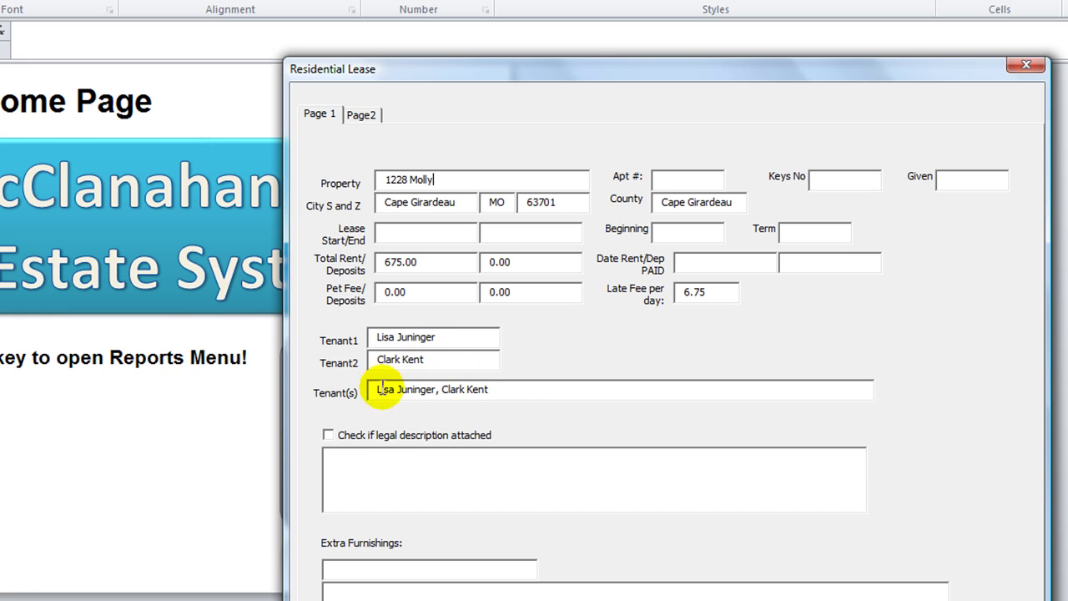
# - Remove the second tenant from the lease's Tenant2 and Tenant(s) fields
pyautogui.click(440, 365)
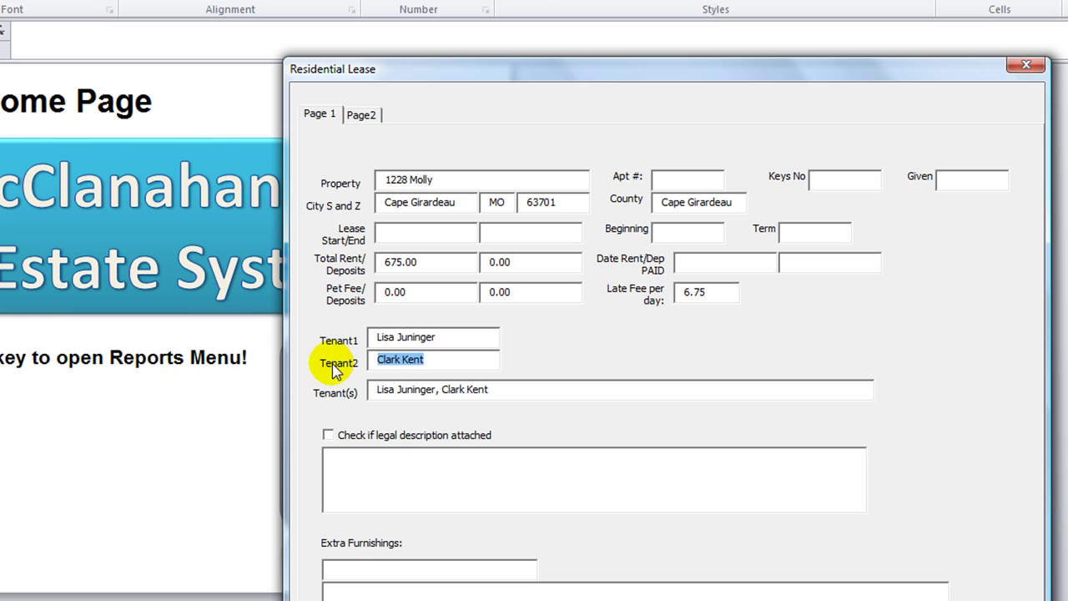
pyautogui.press('BackSpace')
pyautogui.moveTo(499, 389); pyautogui.dragTo(441, 390)
pyautogui.press('BackSpace')
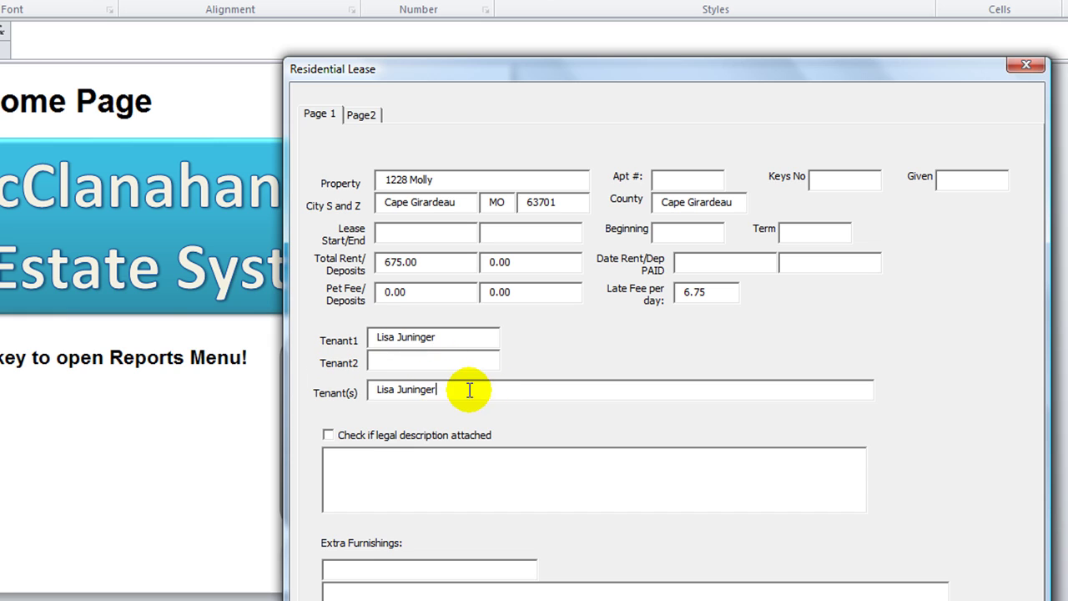
# - Set the lease start to 8/1/2013 and end to 8/1/2014, and look over the beginning date, deposit and pet fee fields
pyautogui.click(420, 238)
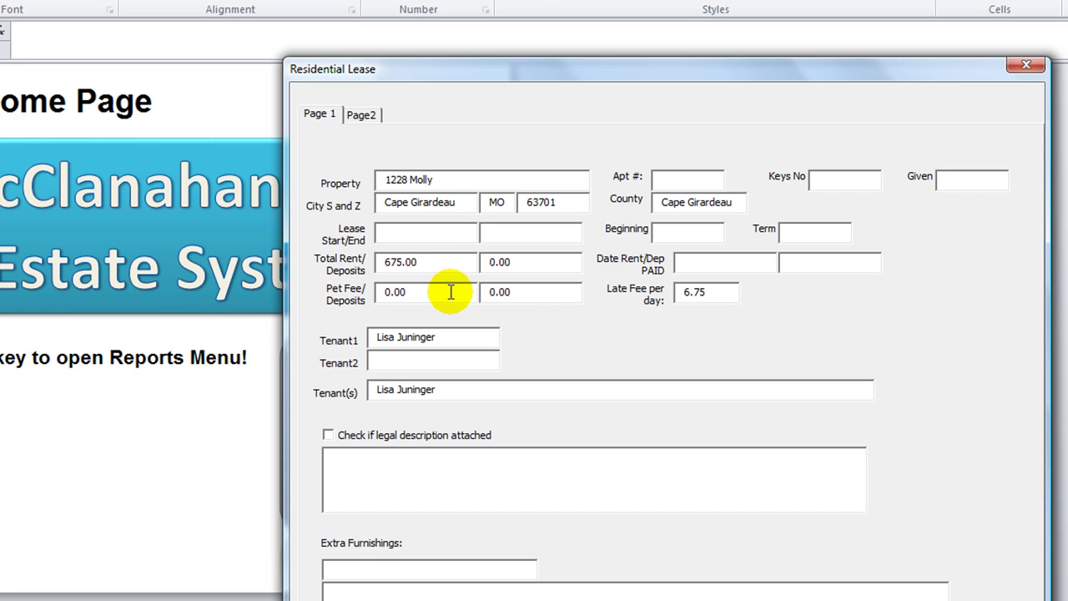
pyautogui.write('8/1')
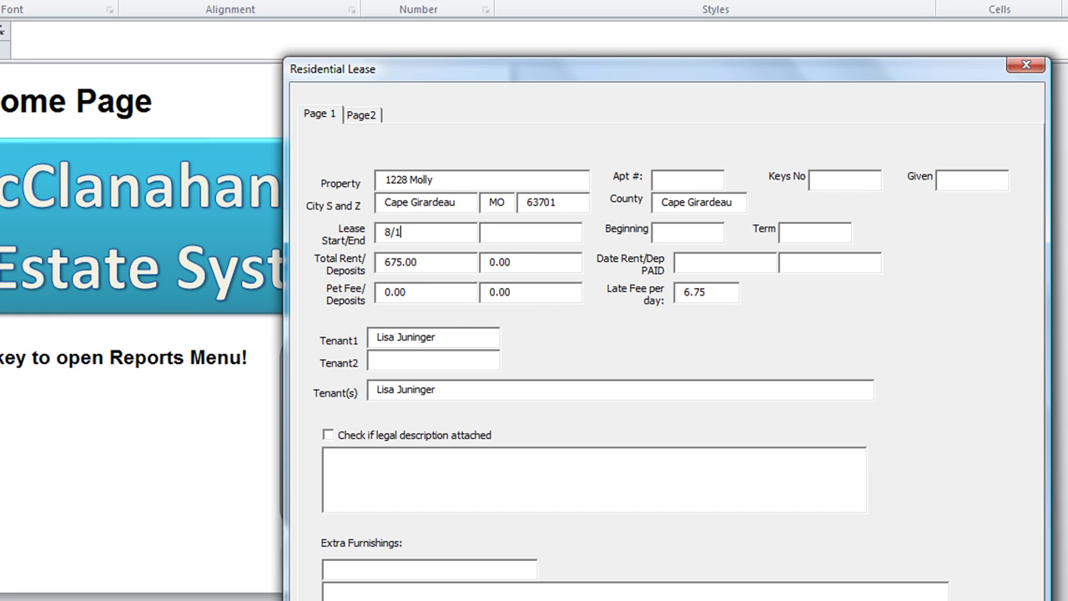
pyautogui.write('/2013')
pyautogui.press('Tab')
pyautogui.click(665, 235)
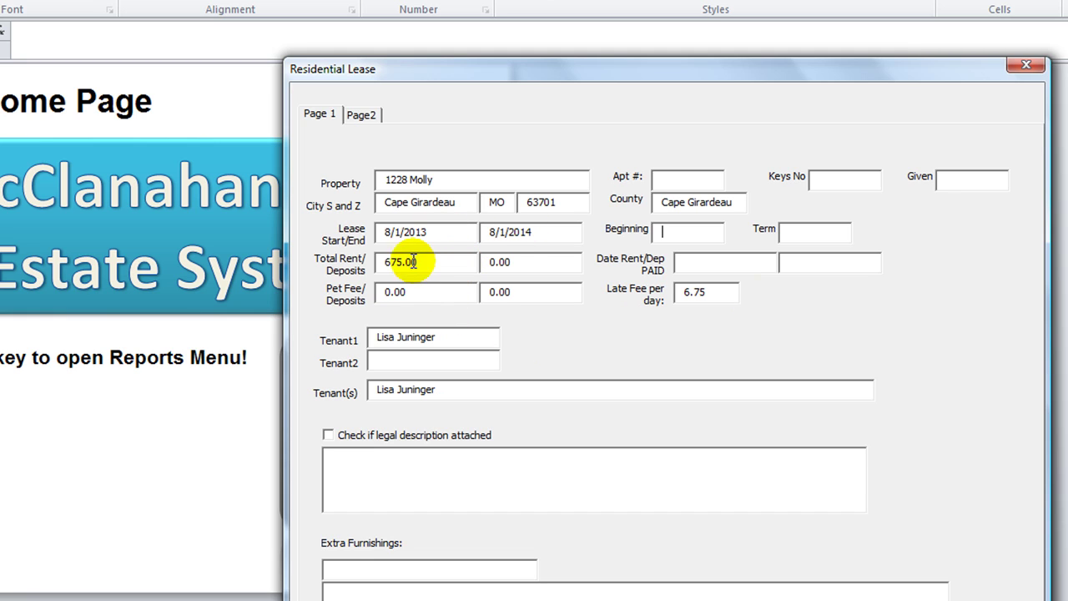
pyautogui.click(544, 263)
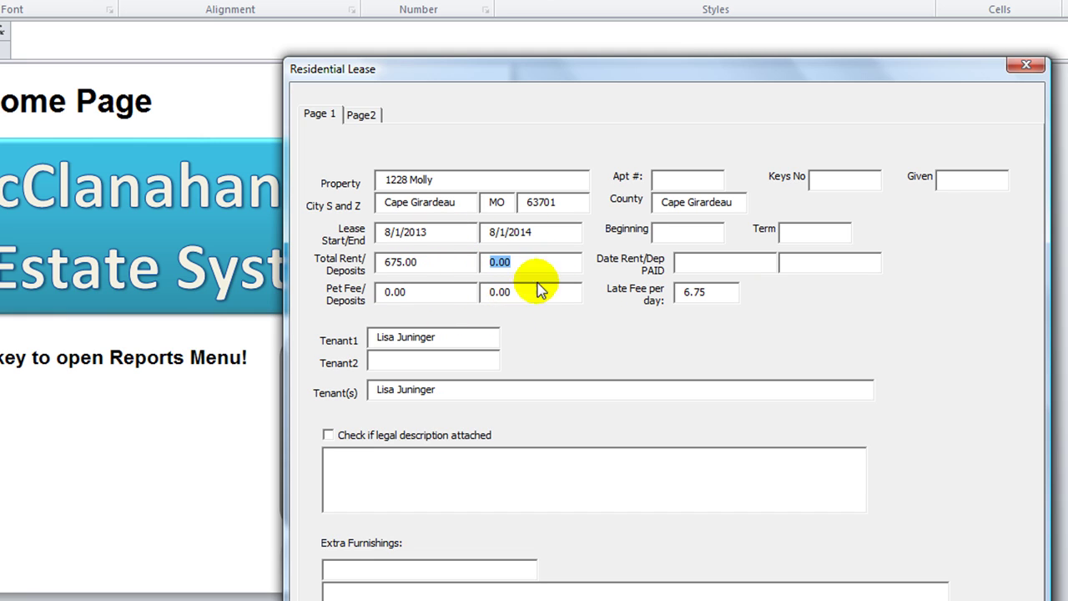
pyautogui.click(446, 291)
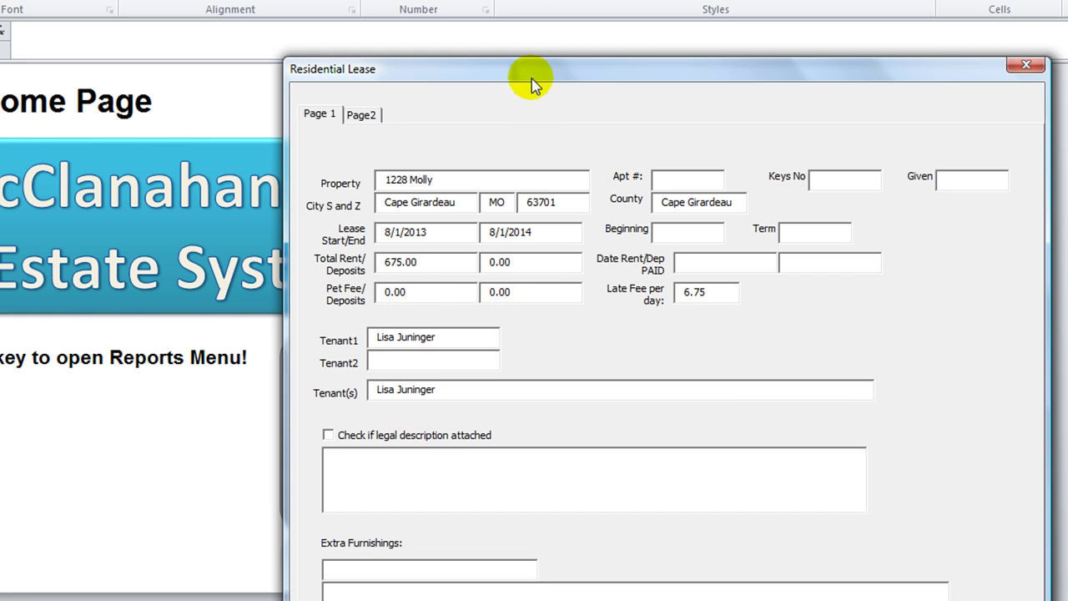
# - On the lease's second page, enter 1 tenant, mark the lawn as maintained by the tenant, and set 3 smoke detectors
pyautogui.moveTo(532, 83); pyautogui.dragTo(531, 51)
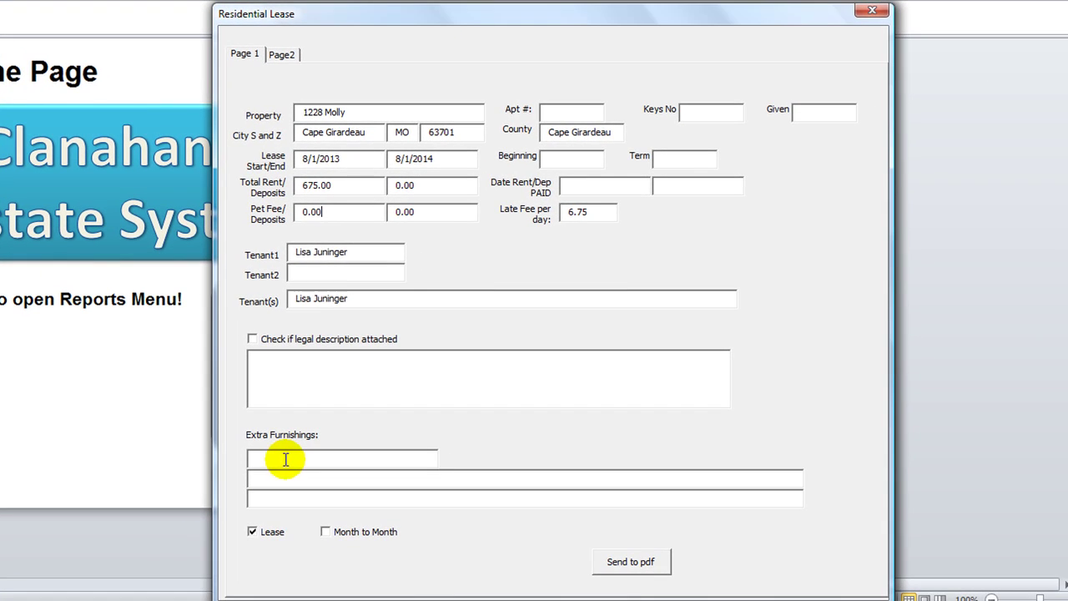
pyautogui.click(284, 55)
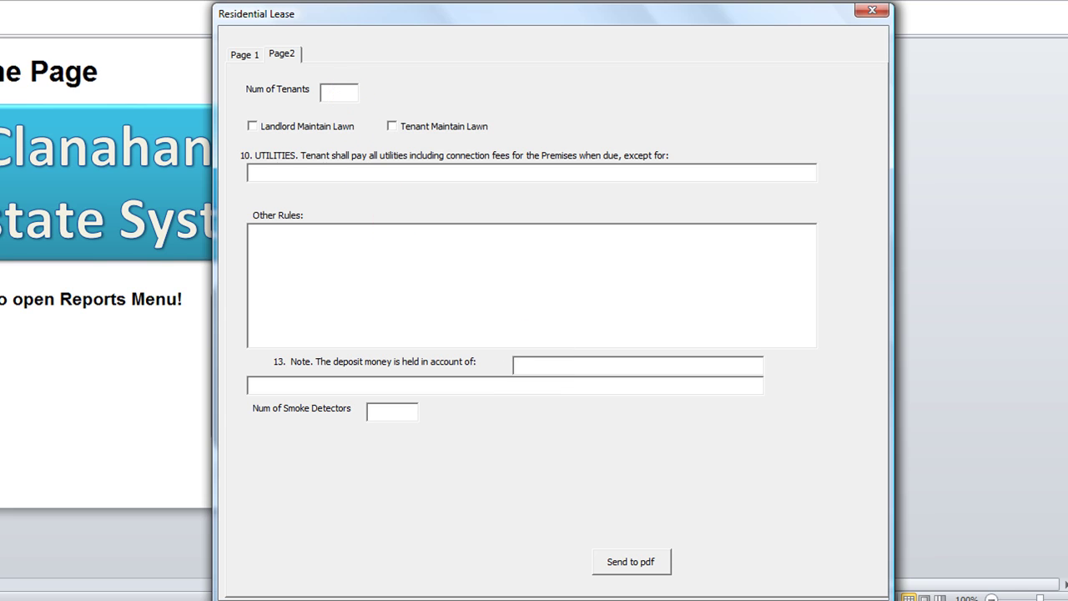
pyautogui.click(409, 125)
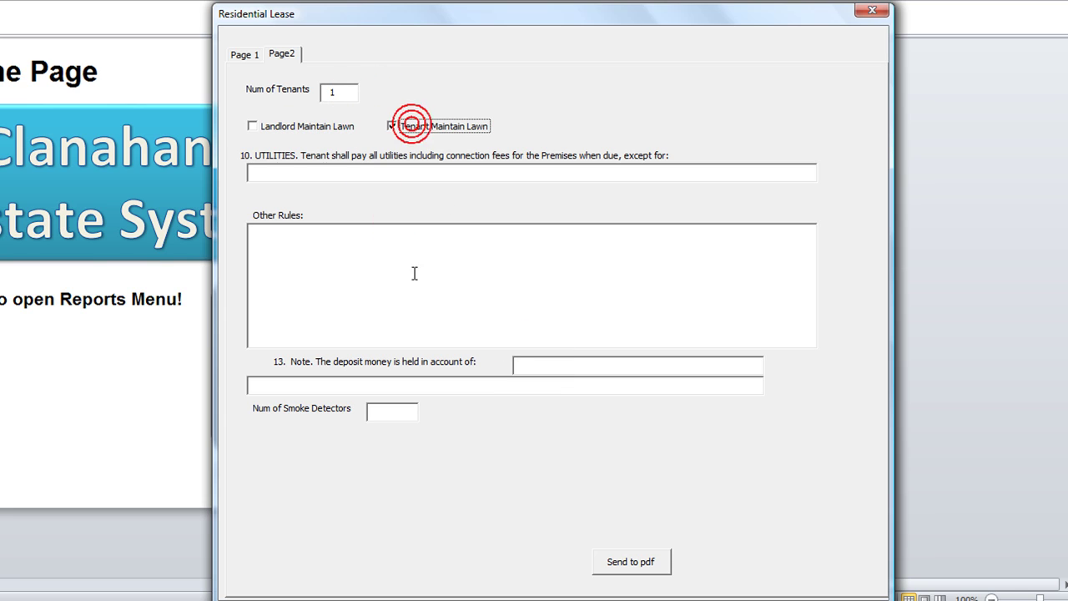
pyautogui.click(310, 170)
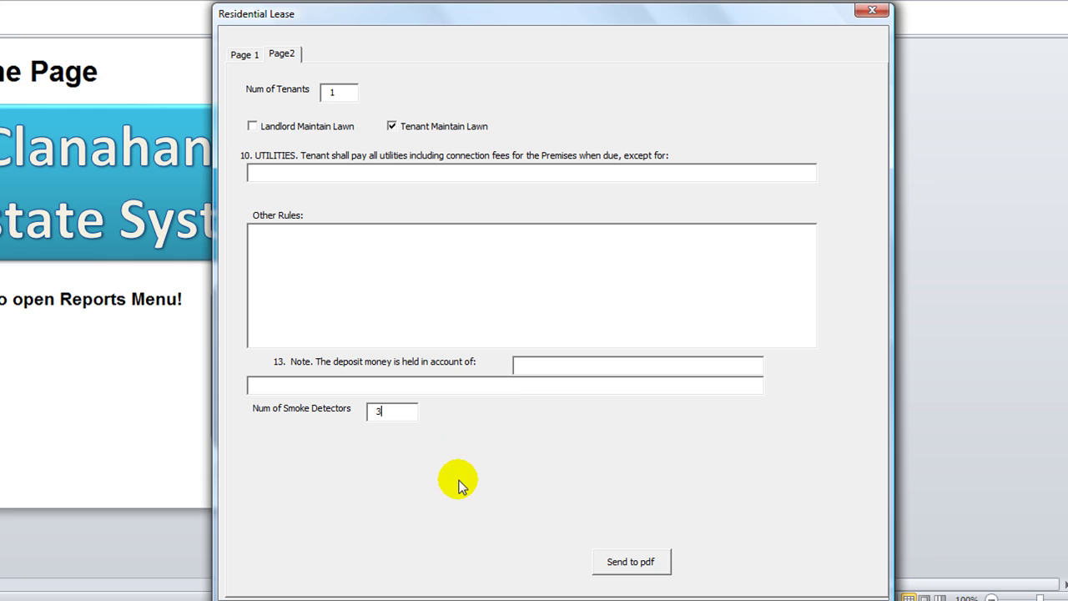
# - Send the lease to PDF and locate Residential Lease auto wPet Addendum.pdf as the form file in Adobe Reader
pyautogui.click(632, 563)
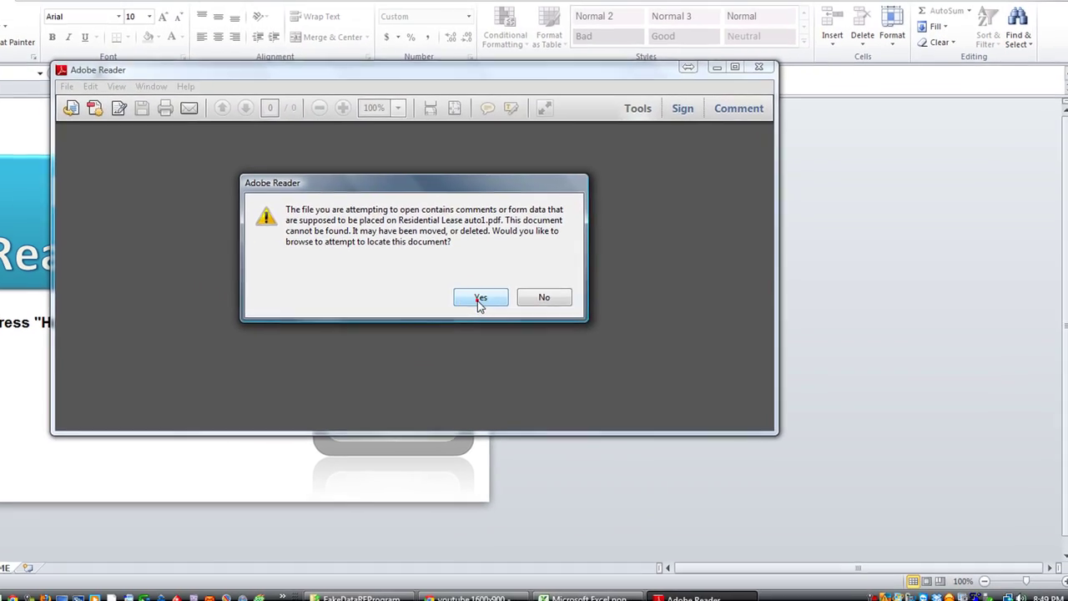
pyautogui.click(480, 298)
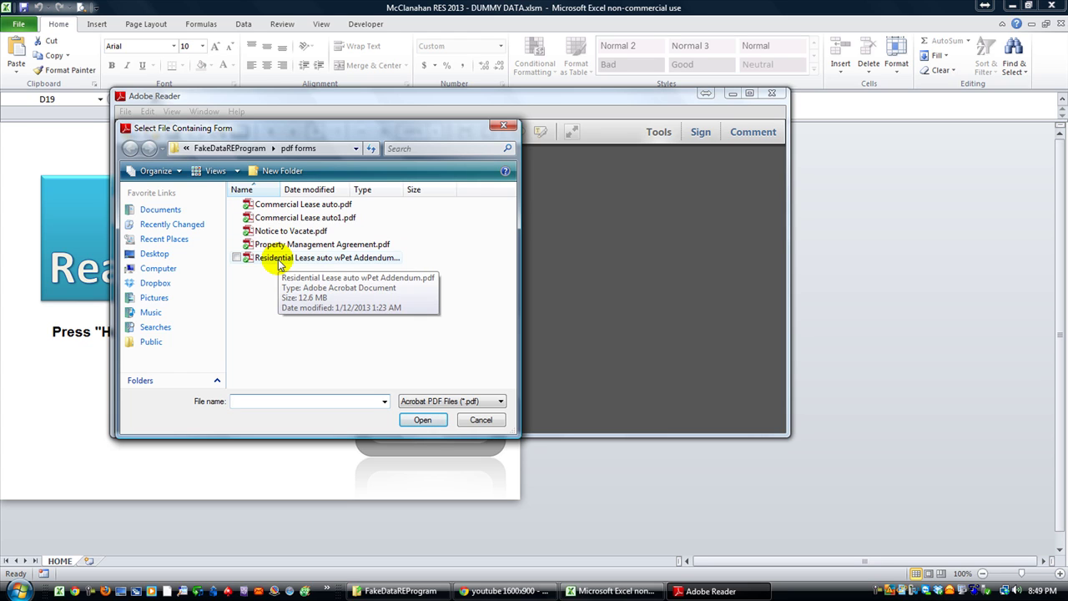
pyautogui.click(346, 258)
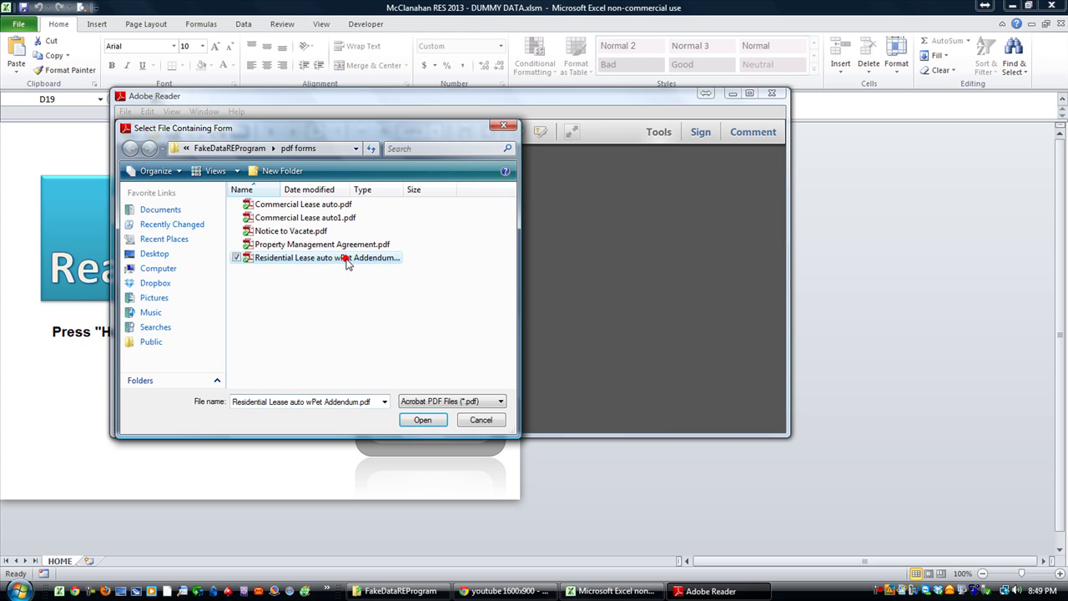
pyautogui.doubleClick(277, 259)
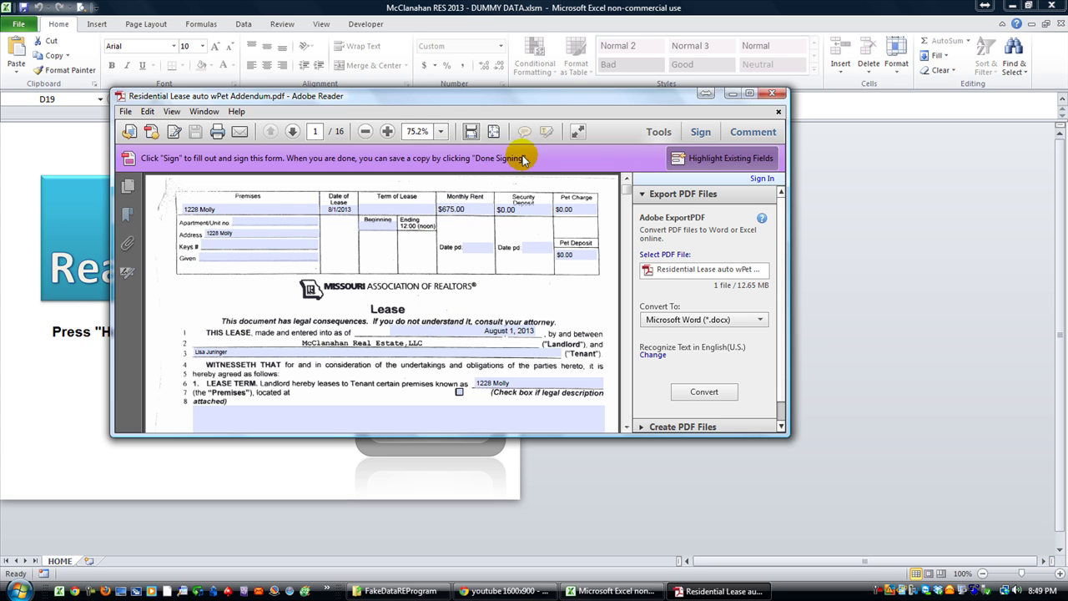
# - Maximize the lease PDF and review the first page's tenant, premises, lease term, rent and security deposit fields
pyautogui.doubleClick(560, 95)
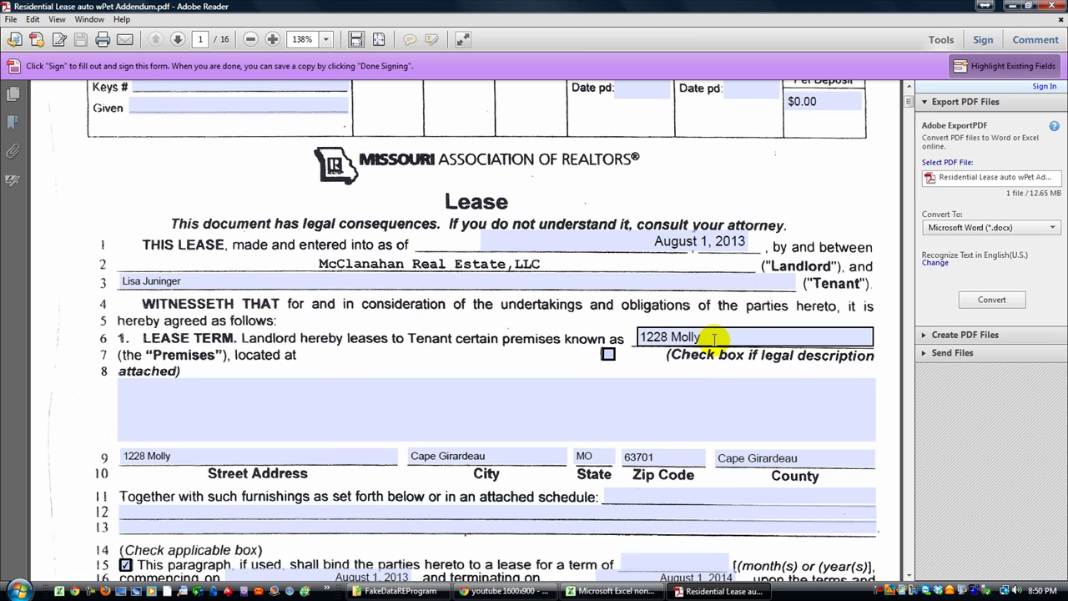
pyautogui.scroll(-3, 461, 341)
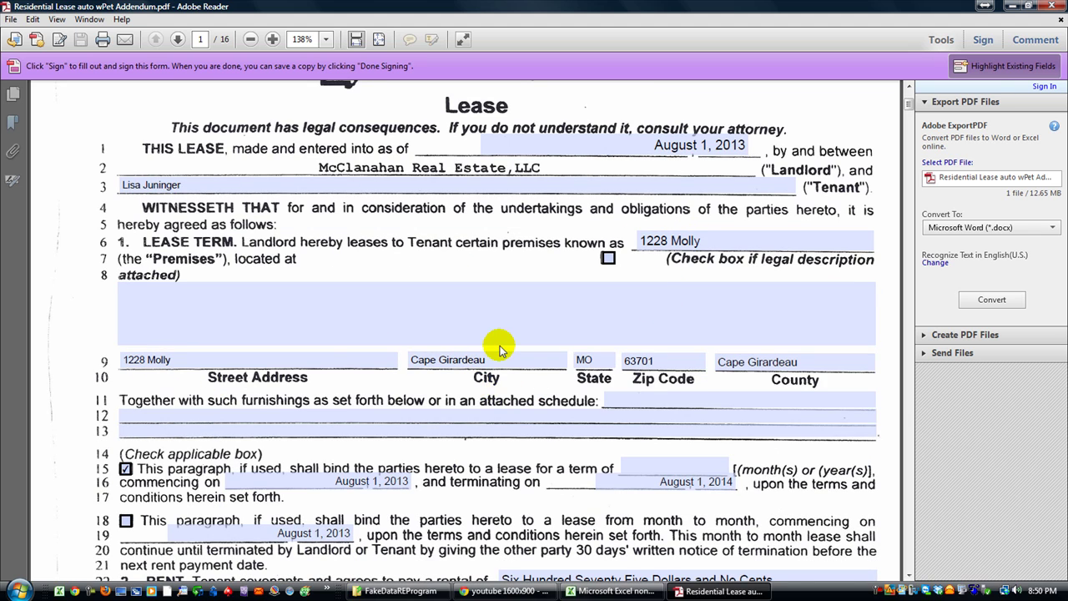
pyautogui.scroll(-4, 504, 380)
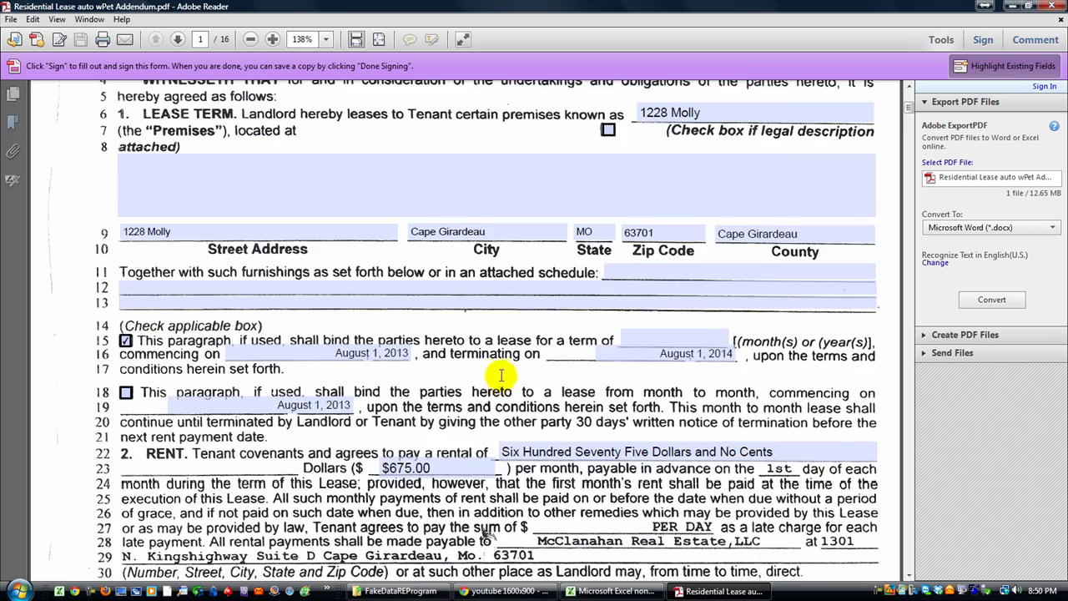
pyautogui.scroll(-2, 501, 376)
pyautogui.scroll(-2, 413, 401)
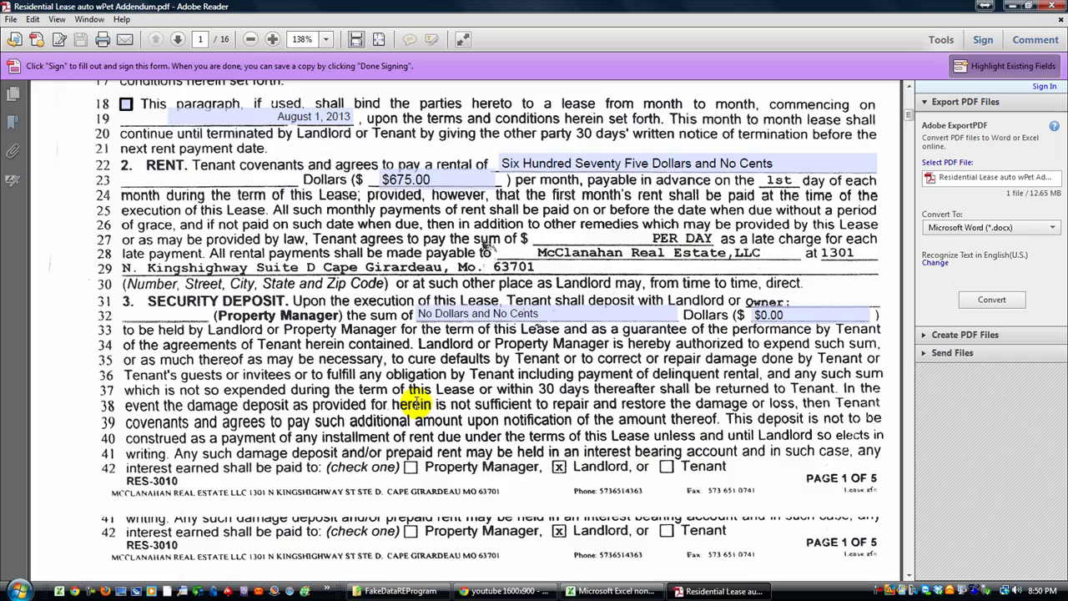
pyautogui.scroll(-3, 415, 404)
pyautogui.scroll(4, 417, 400)
pyautogui.click(459, 314)
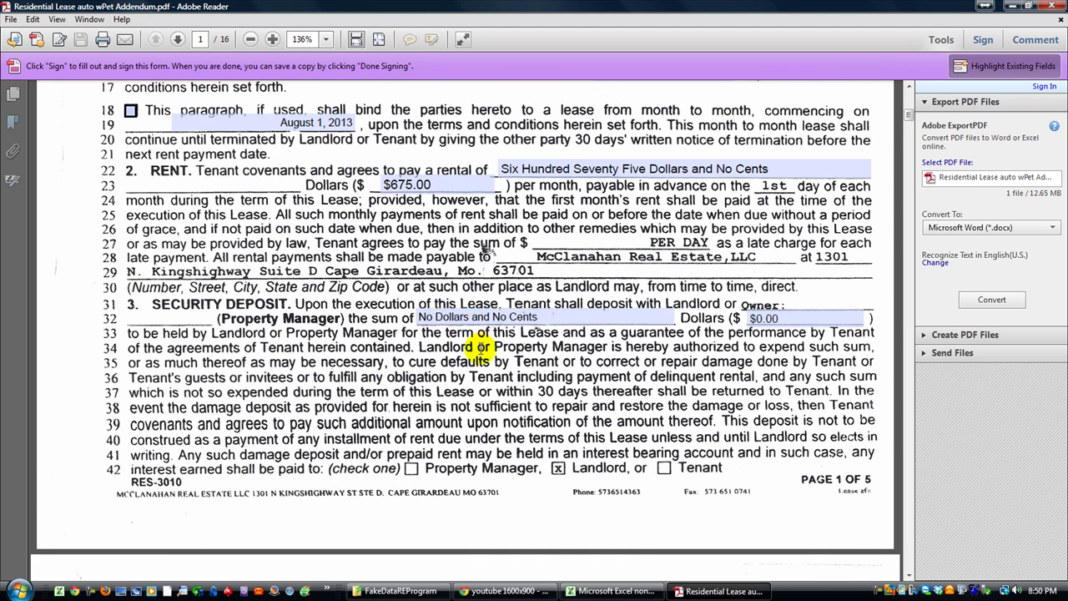
pyautogui.scroll(3, 496, 338)
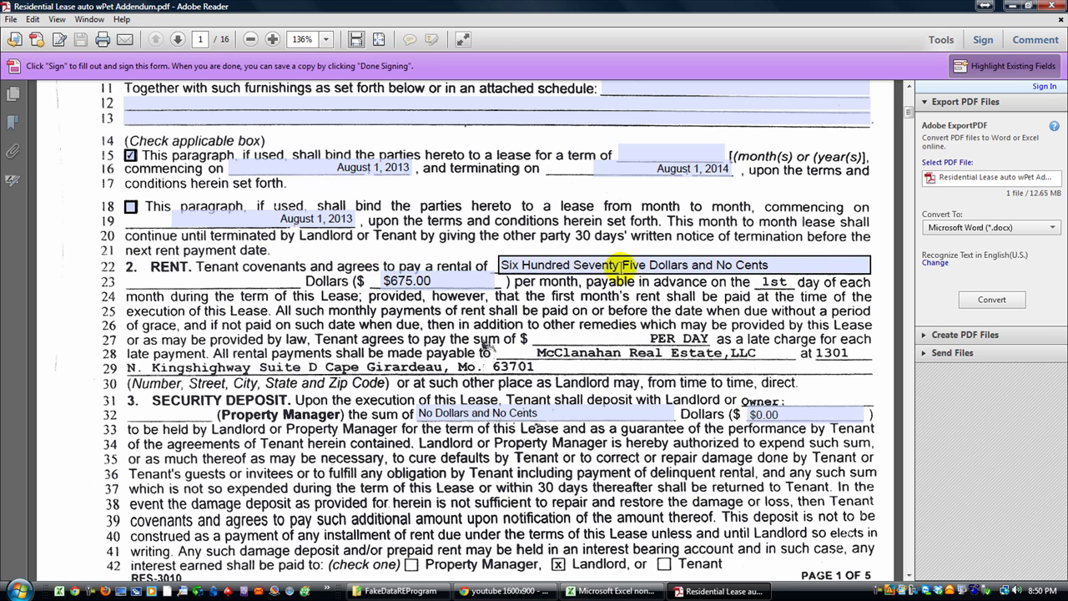
pyautogui.click(634, 302)
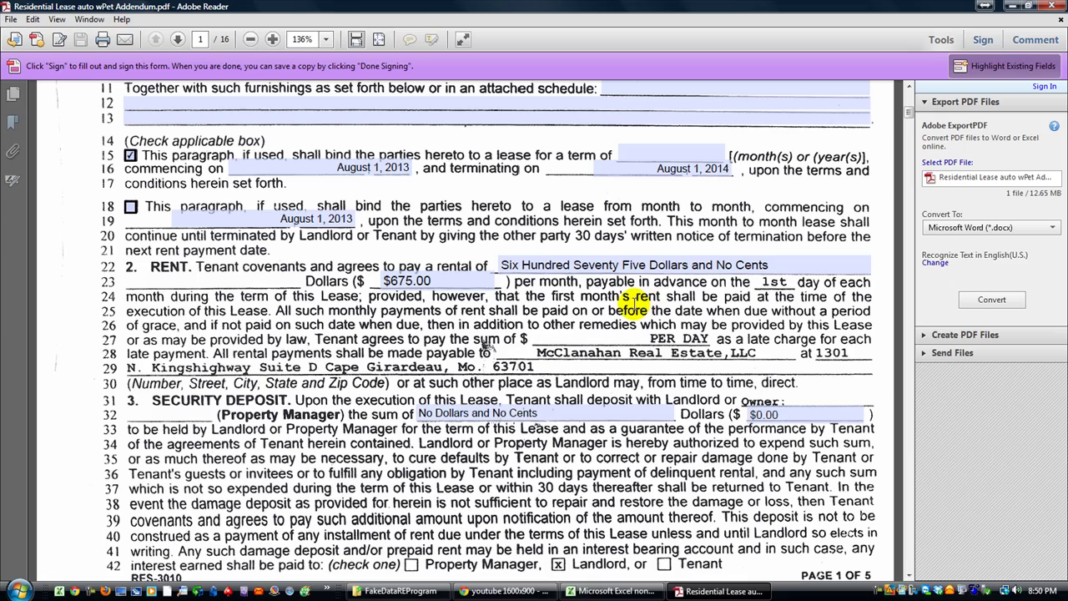
# - Examine the occupant limit, lawn maintenance and utilities clauses, and the landlord and tenant signature blocks through page 4
pyautogui.scroll(-6, 584, 342)
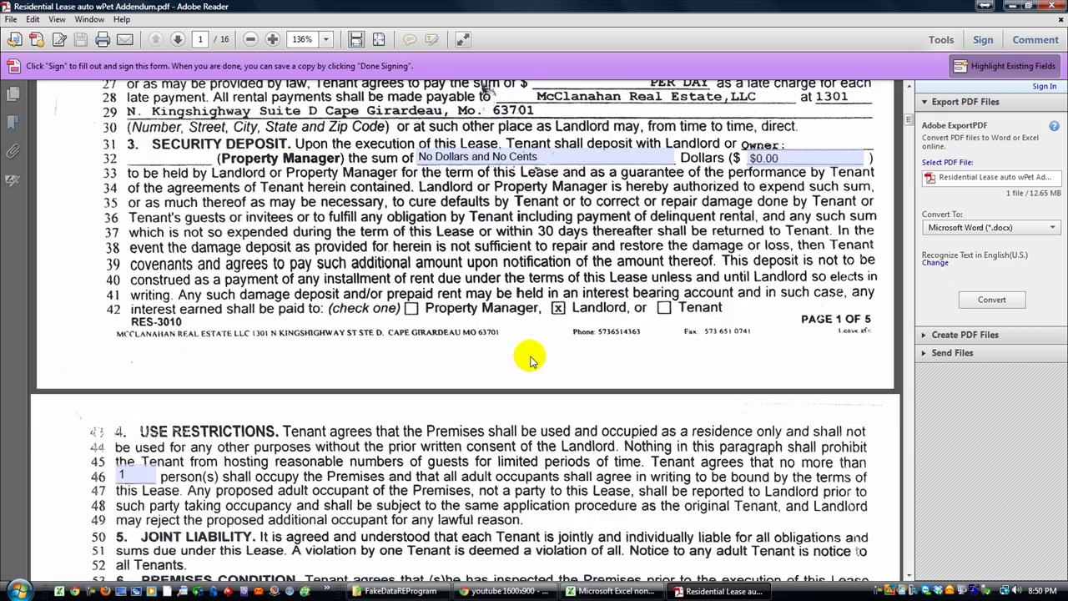
pyautogui.scroll(-7, 543, 359)
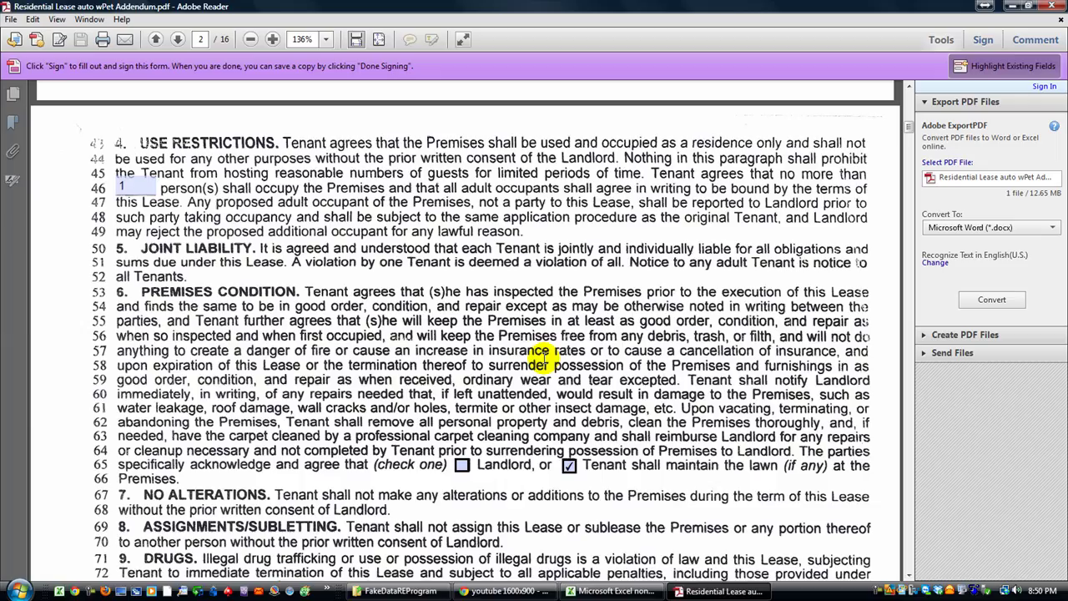
pyautogui.scroll(-14, 230, 267)
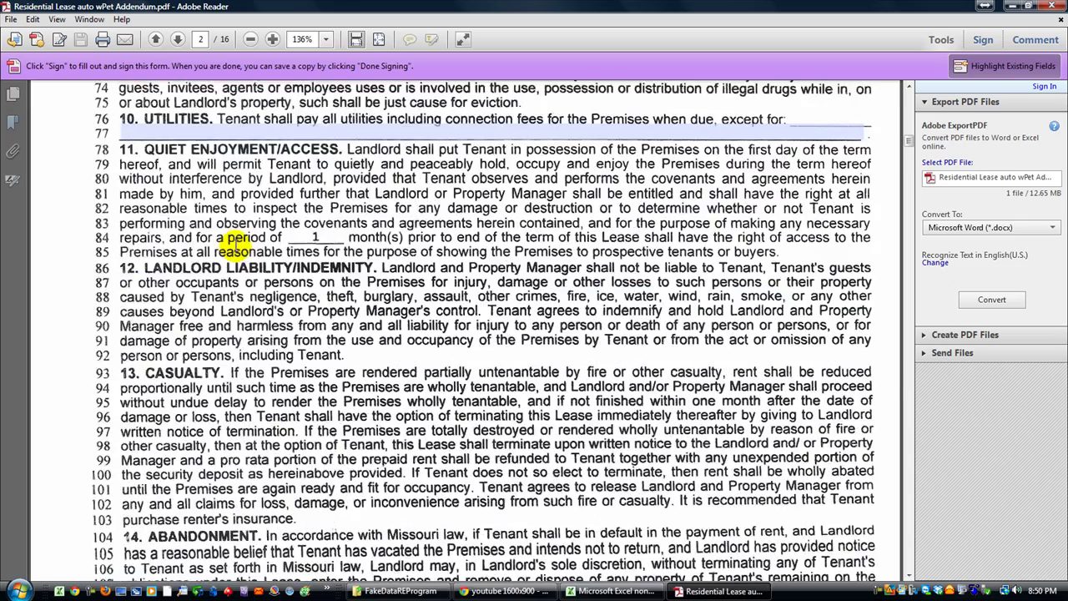
pyautogui.scroll(7, 250, 244)
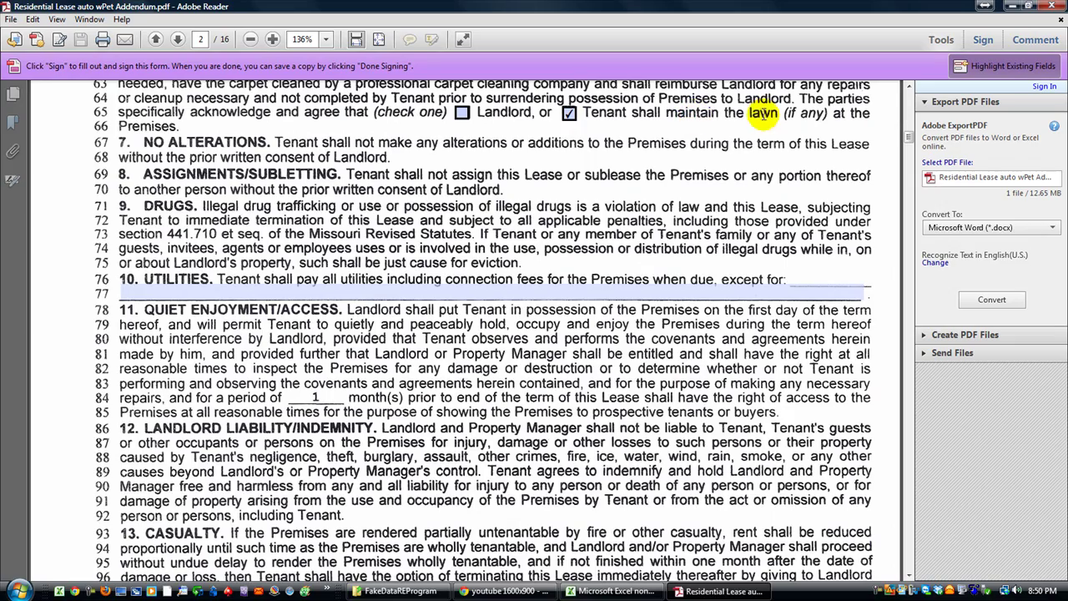
pyautogui.scroll(-17, 501, 246)
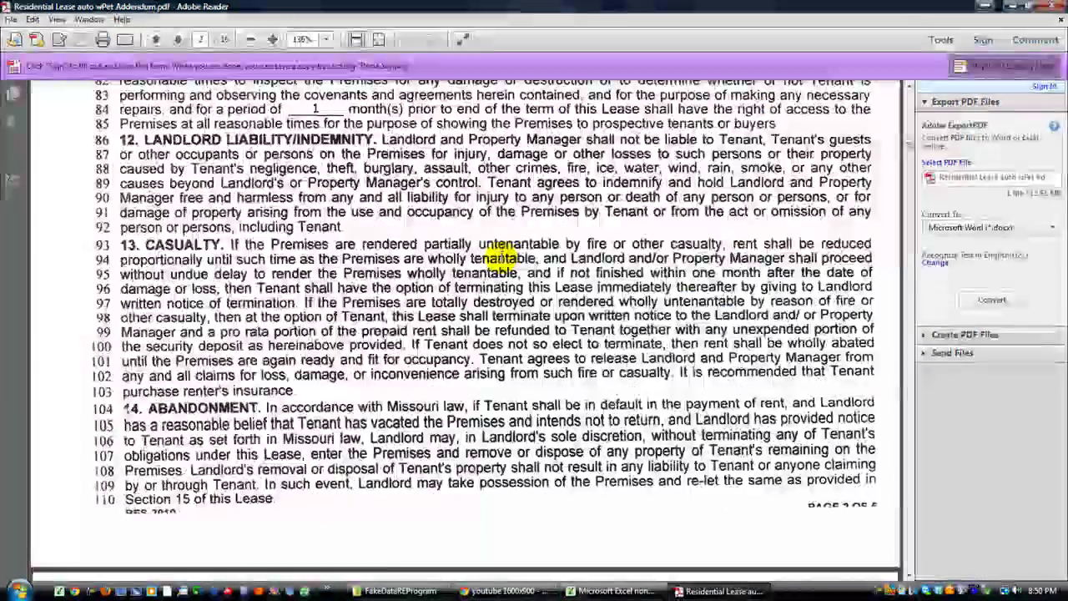
pyautogui.scroll(-20, 499, 246)
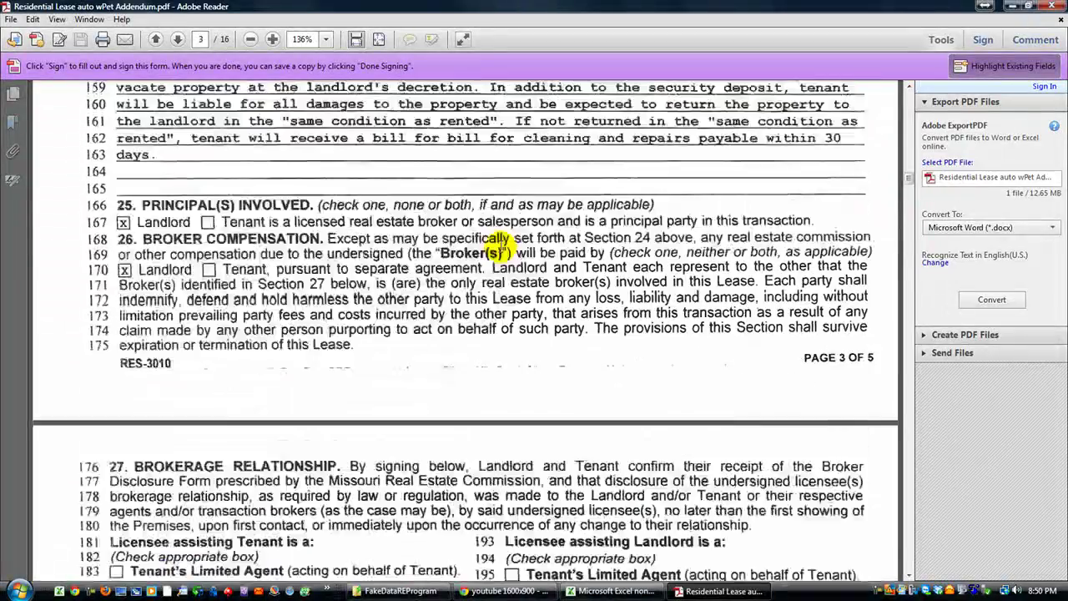
pyautogui.scroll(-4, 498, 242)
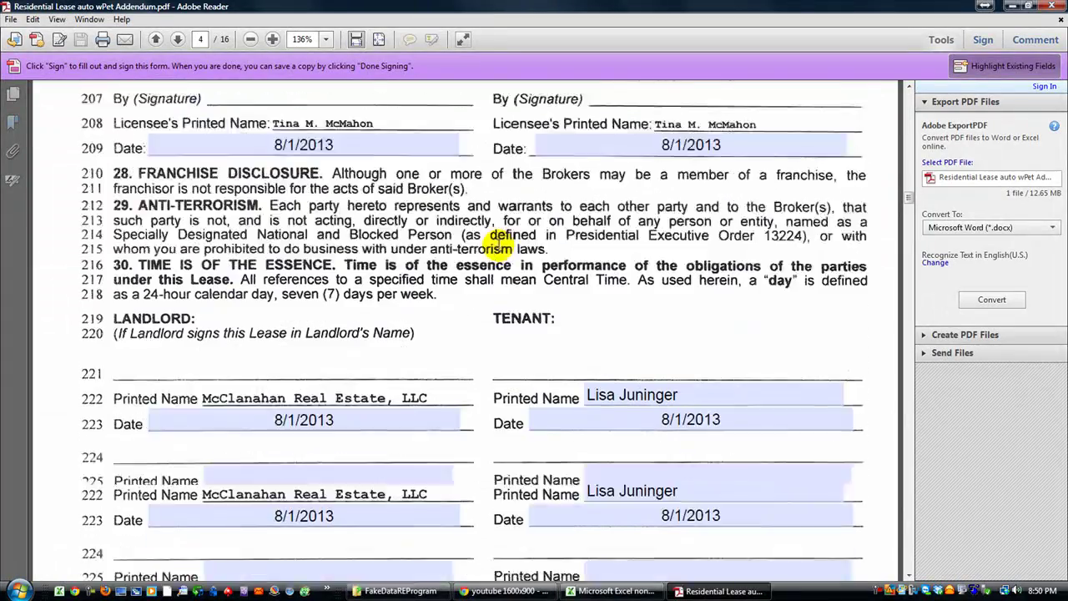
pyautogui.scroll(-1, 423, 443)
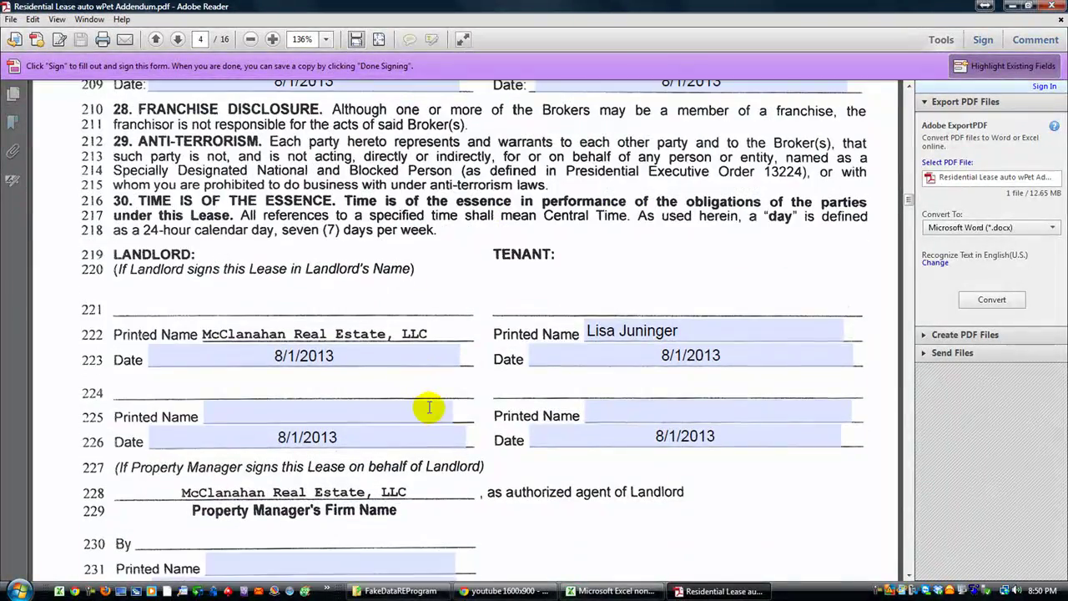
# - Look through the rules and regulations, security deposit agreement and cleaning tips pages, and return to the first page
pyautogui.scroll(-5, 576, 326)
pyautogui.scroll(-20, 484, 308)
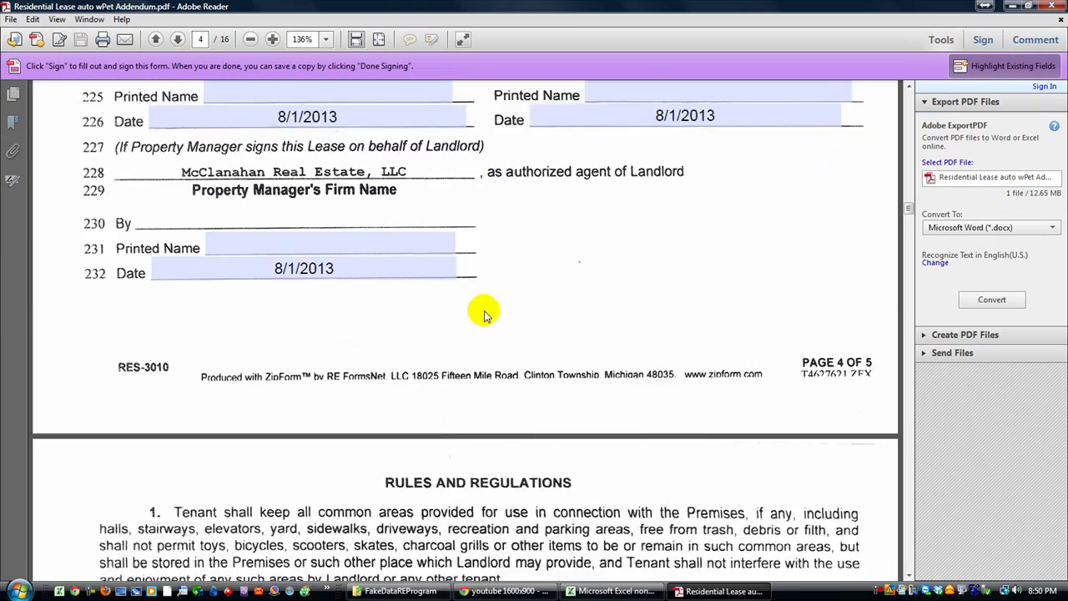
pyautogui.scroll(-13, 485, 304)
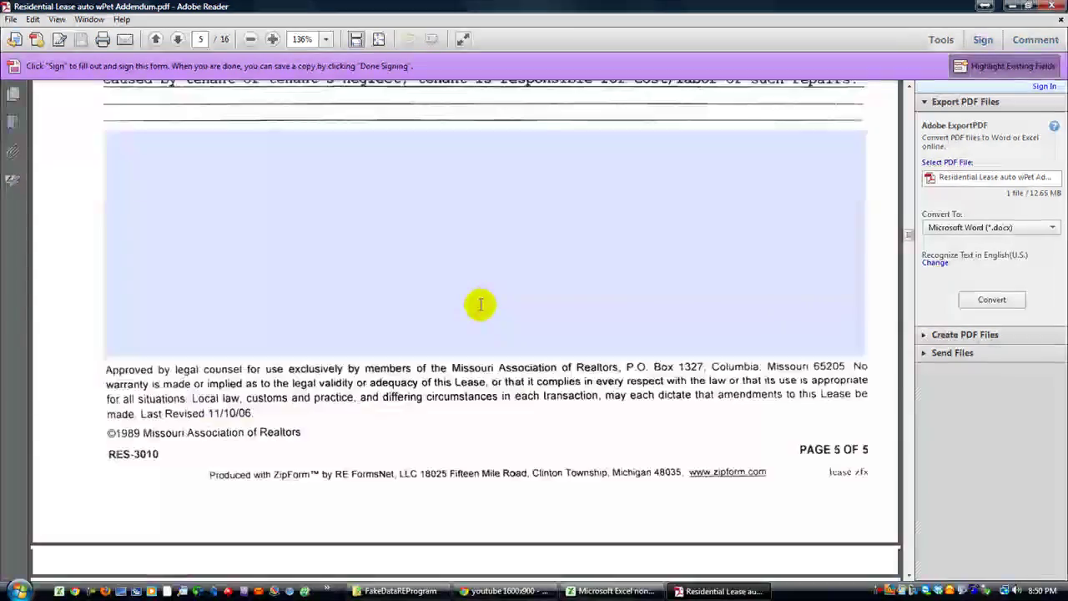
pyautogui.scroll(-20, 483, 305)
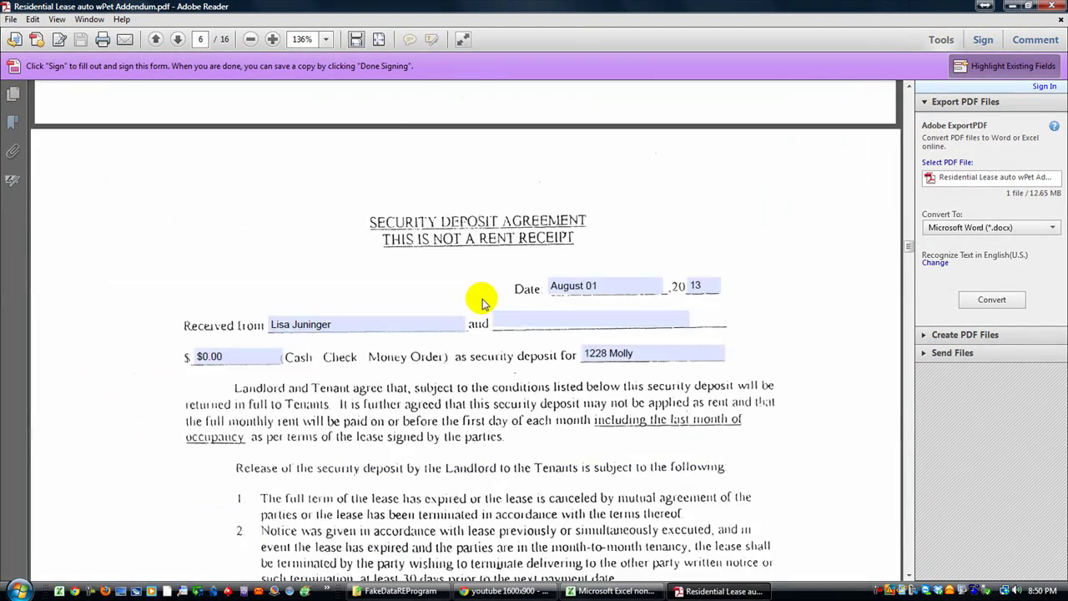
pyautogui.scroll(-20, 482, 300)
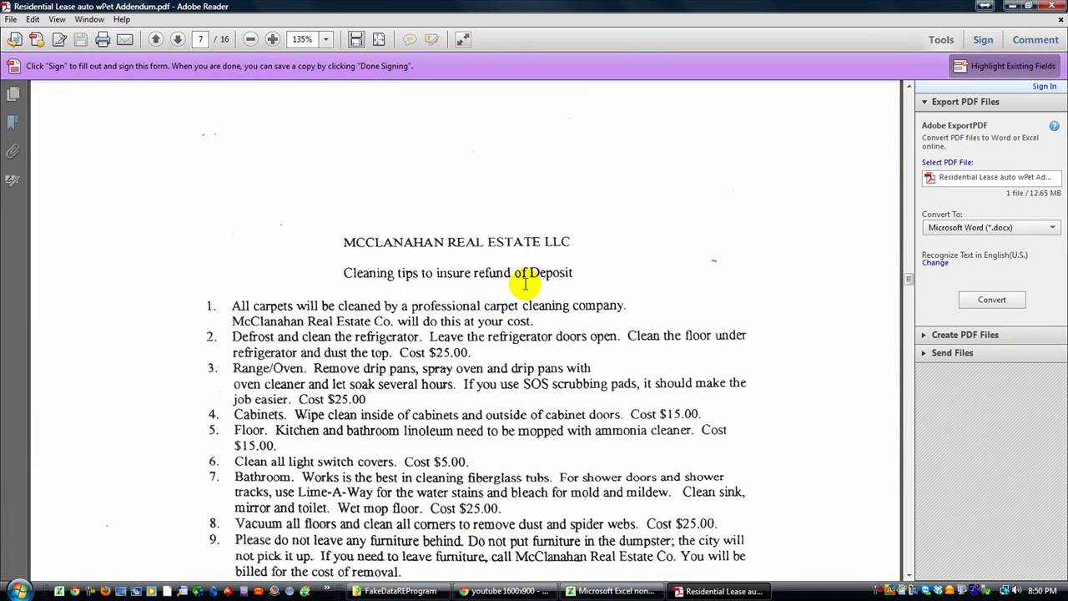
pyautogui.scroll(4, 697, 310)
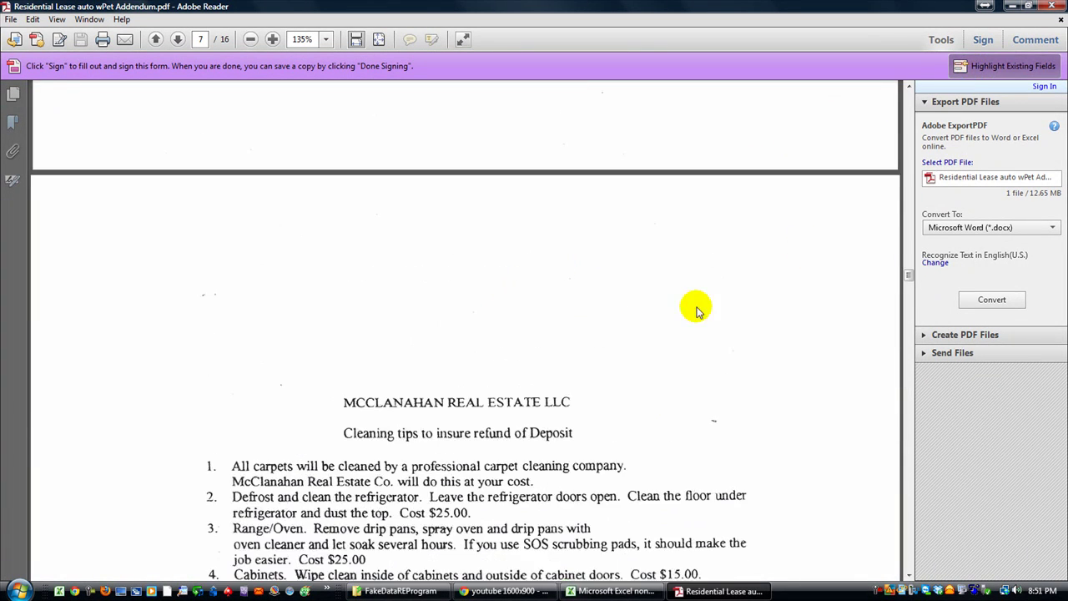
pyautogui.moveTo(909, 279); pyautogui.dragTo(908, 104)
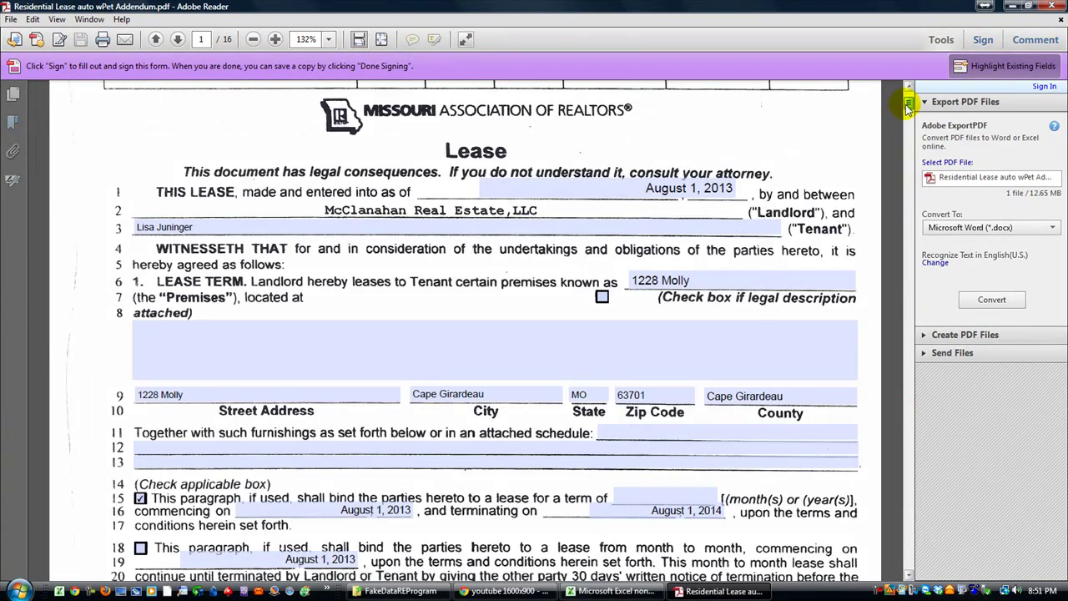
# - Compare the lease with field highlighting off and on, checking the premises and legal description fields, and leave highlighting off
pyautogui.click(976, 66)
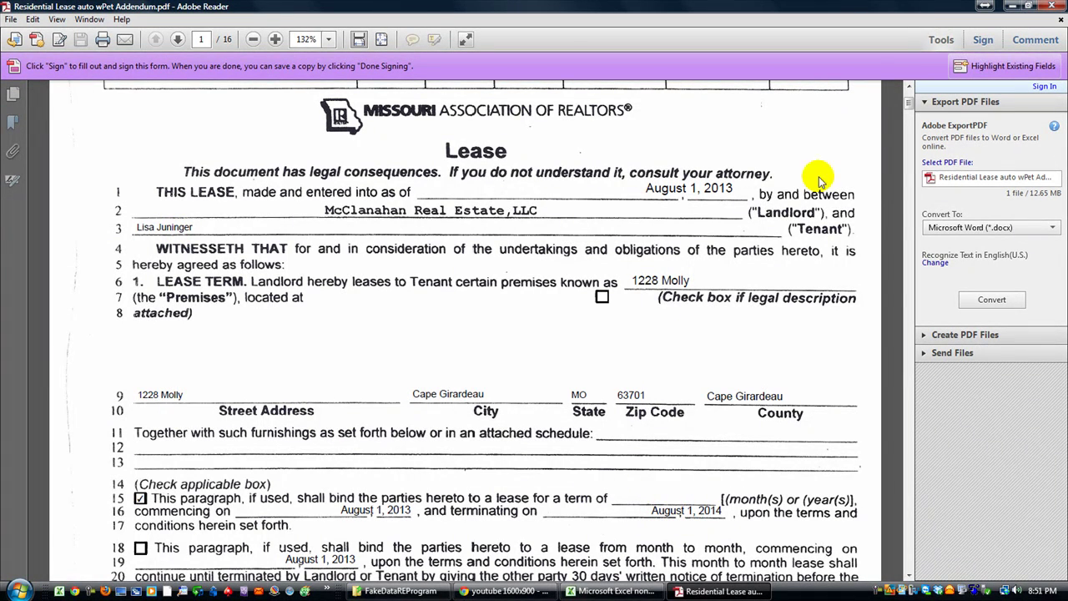
pyautogui.click(985, 67)
pyautogui.click(655, 280)
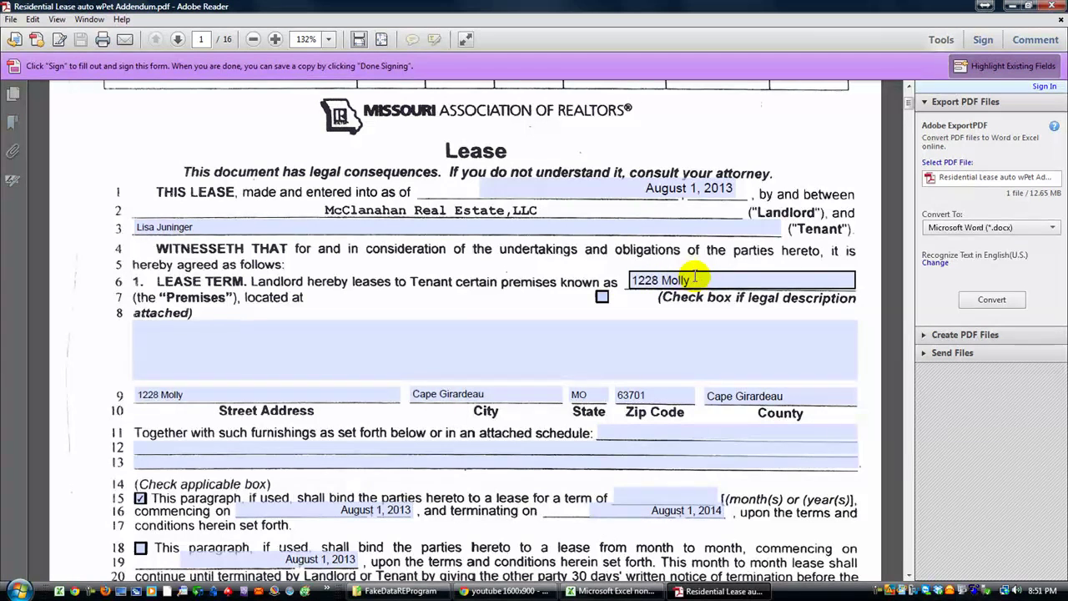
pyautogui.click(674, 338)
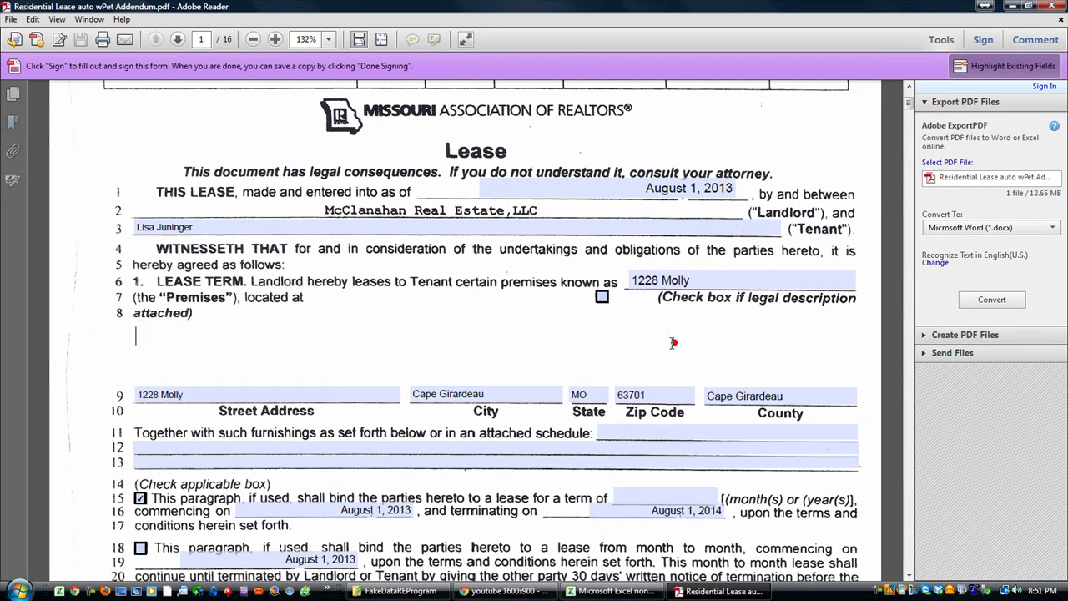
pyautogui.click(1000, 66)
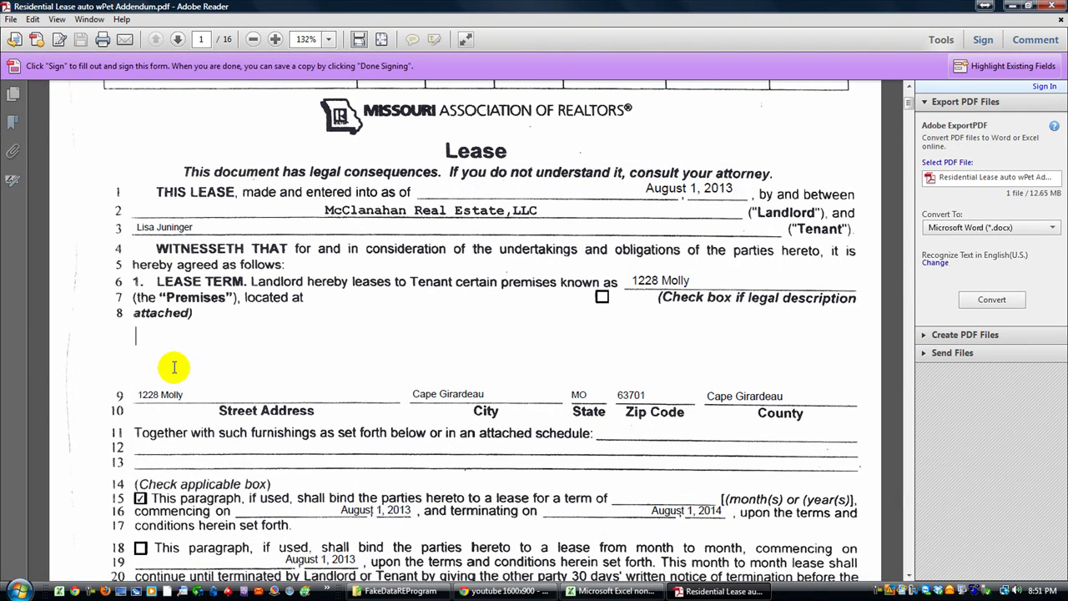
# - Close the lease PDF and reopen the reports form from the Excel workbook's home page
pyautogui.click(1051, 7)
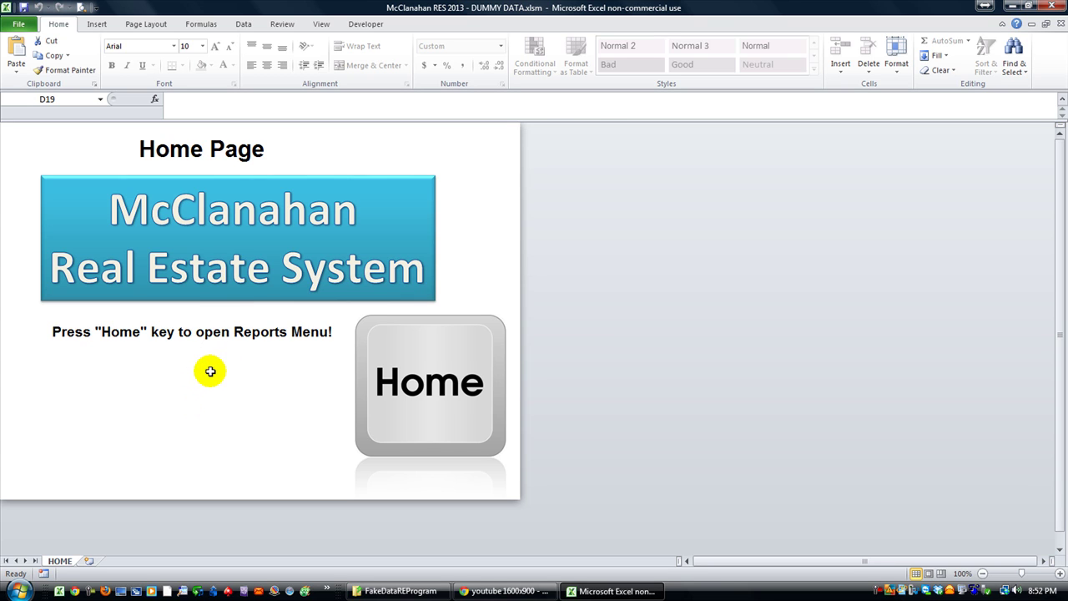
pyautogui.press('Home')
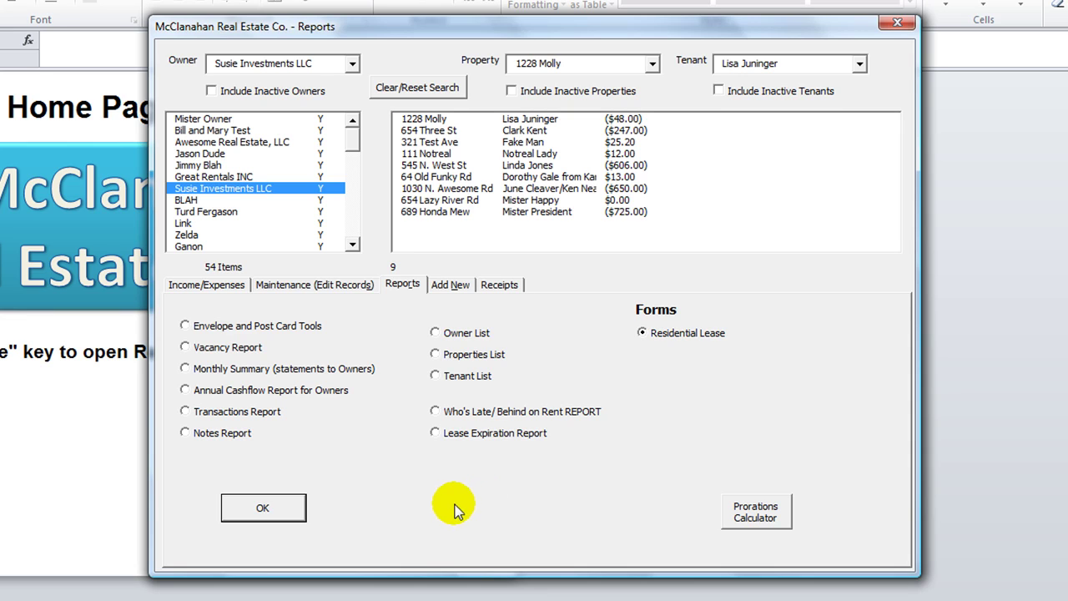
# - Check the options for adding records, search the receipts of the first listed property, and select its latest transaction
pyautogui.click(442, 286)
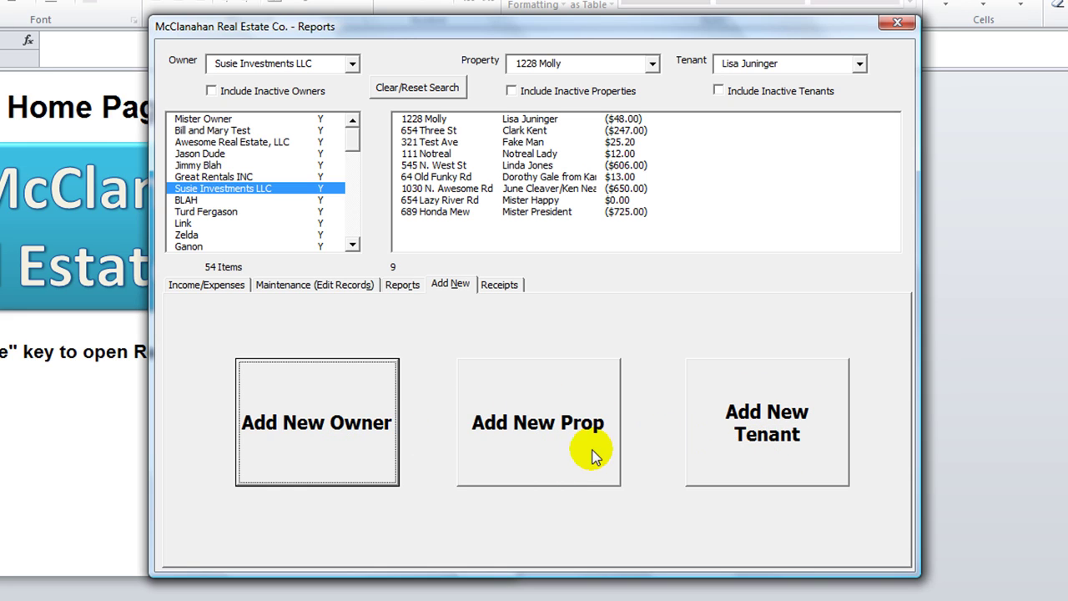
pyautogui.click(501, 287)
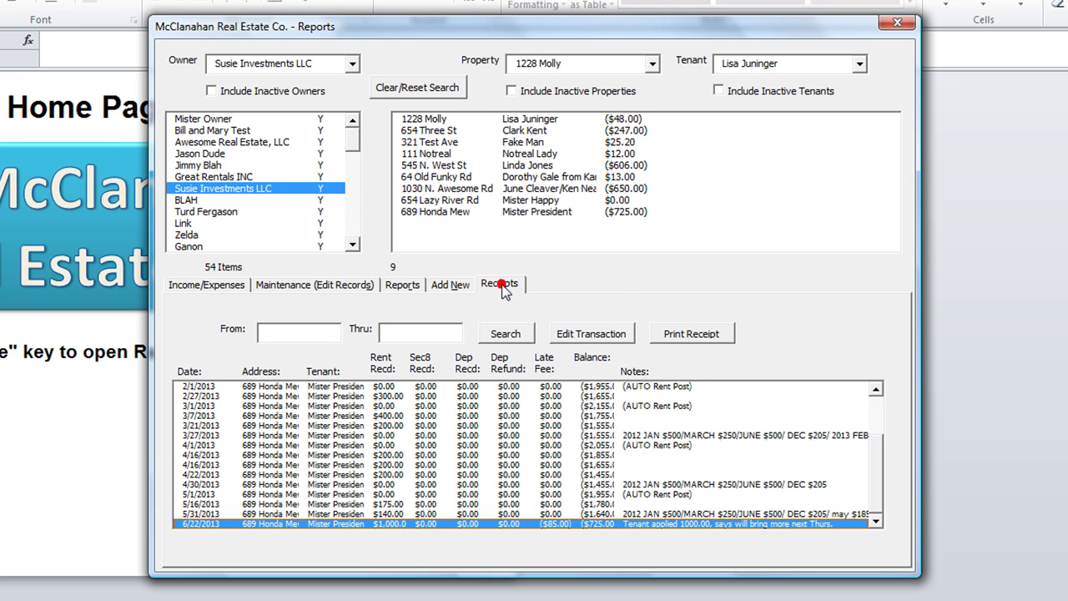
pyautogui.click(505, 333)
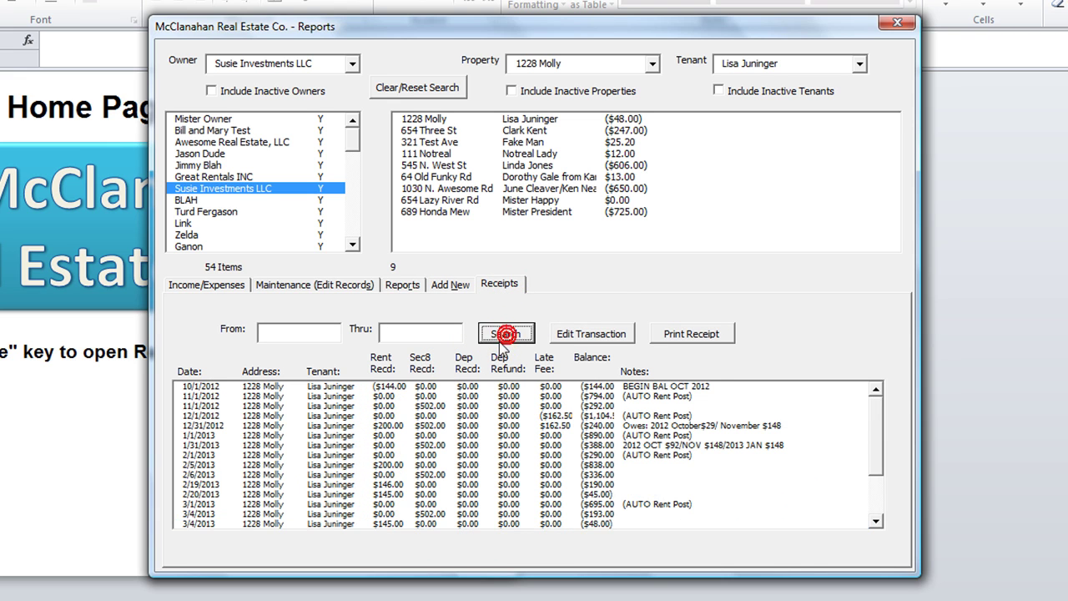
pyautogui.moveTo(877, 449); pyautogui.dragTo(876, 493)
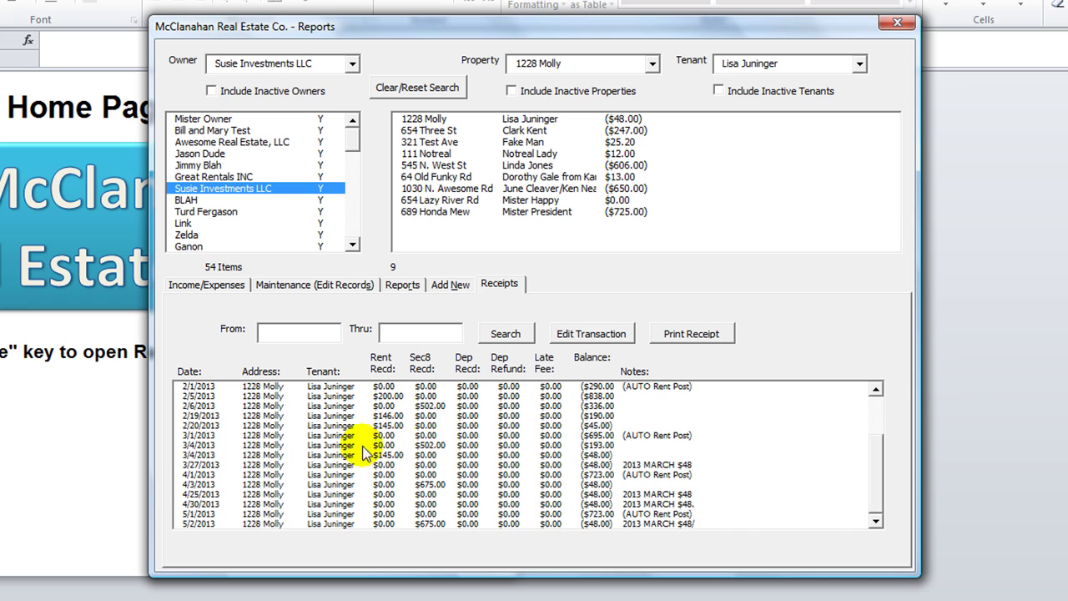
pyautogui.click(874, 468)
pyautogui.click(660, 525)
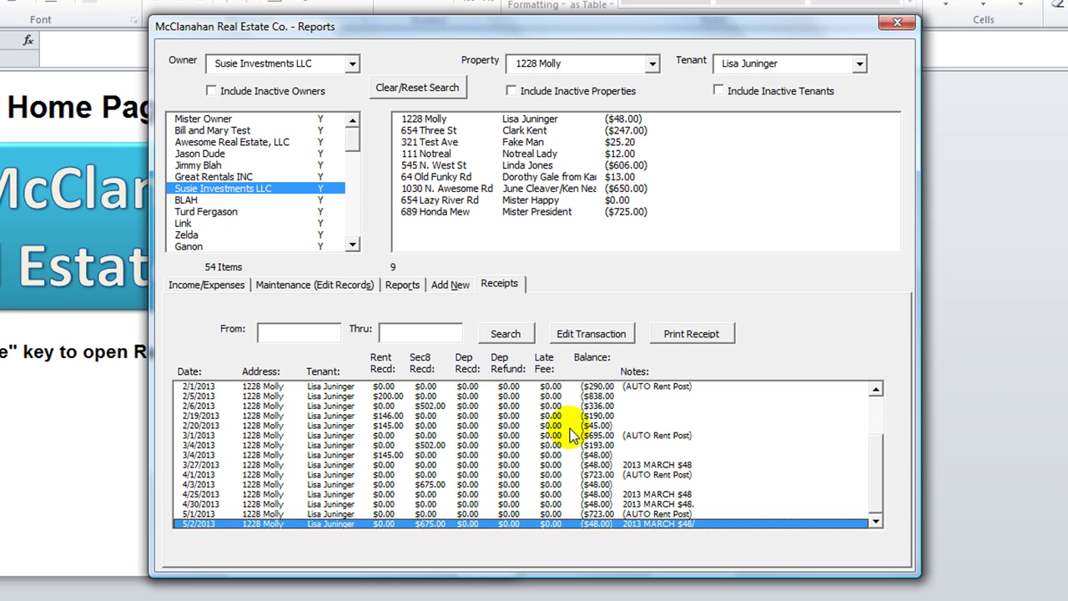
# - Compare the rent balances of the first two listed properties, selecting them from both the property list and the property selector
pyautogui.click(427, 118)
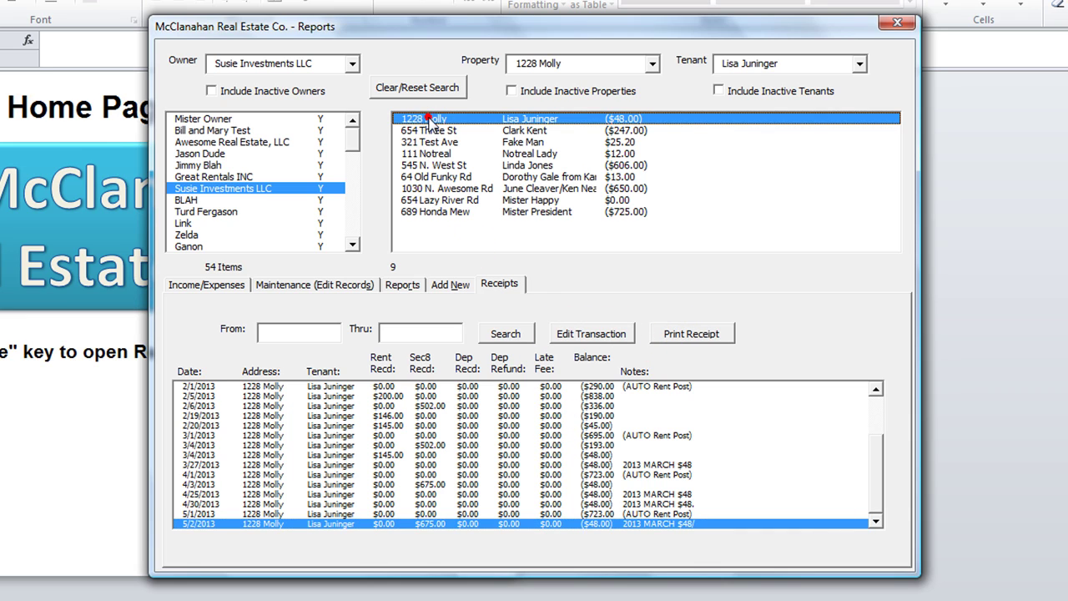
pyautogui.click(190, 284)
pyautogui.click(498, 118)
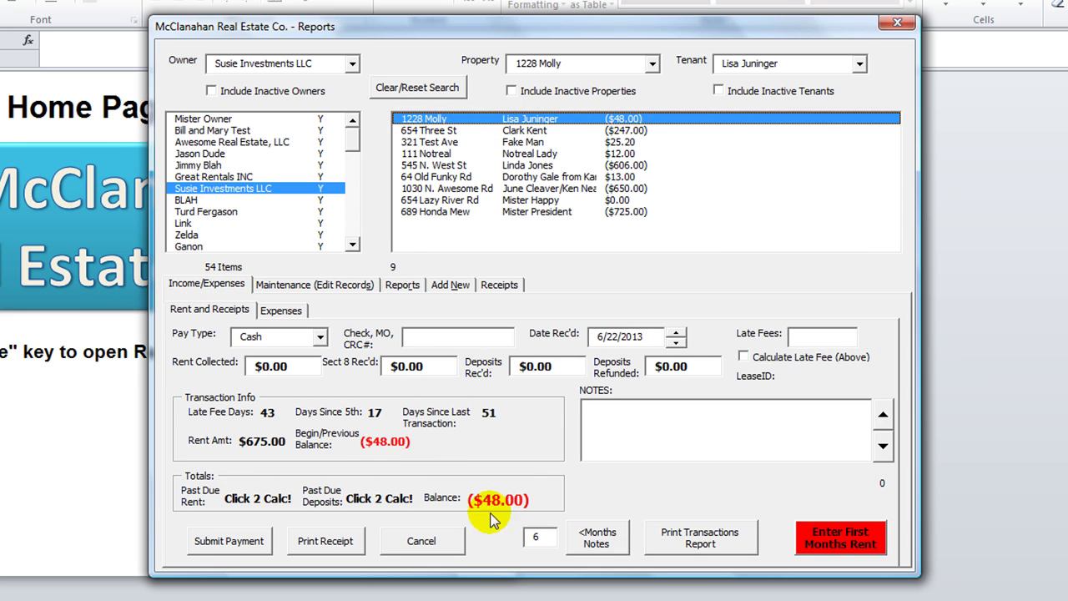
pyautogui.click(571, 131)
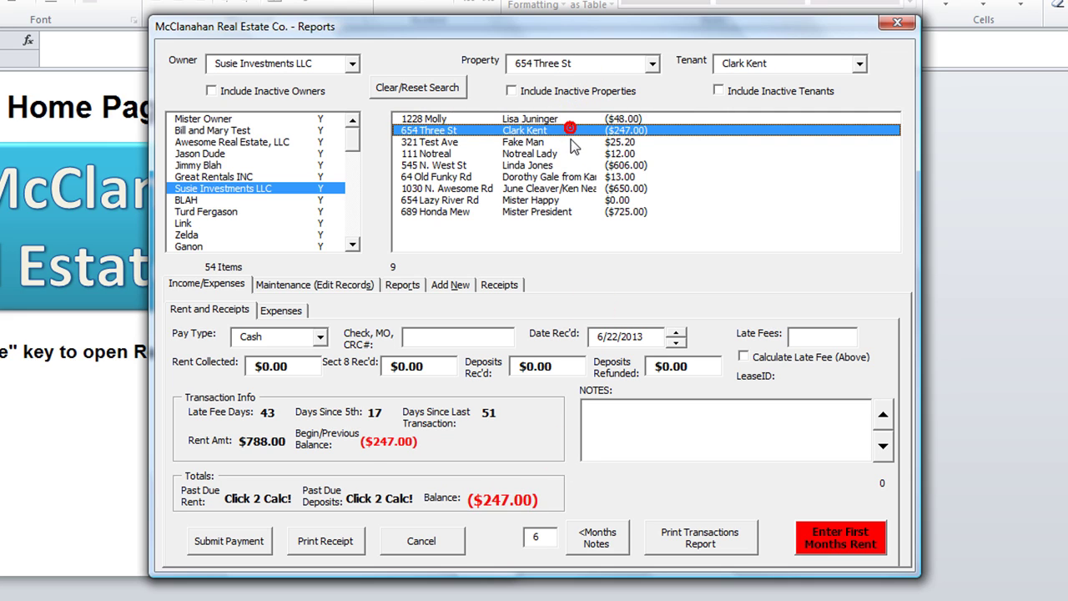
pyautogui.click(585, 118)
pyautogui.click(652, 64)
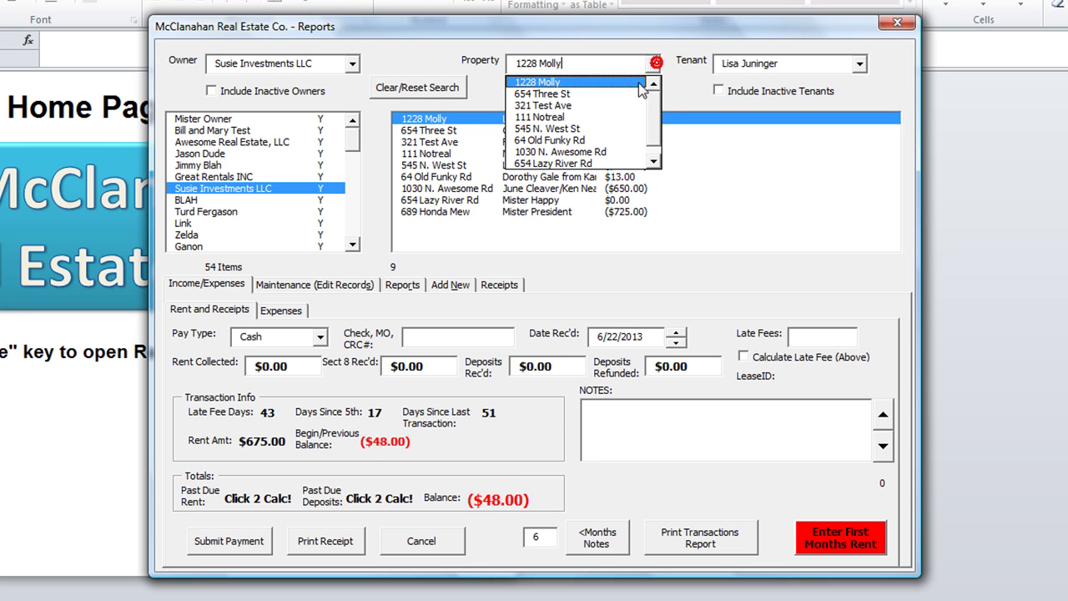
pyautogui.click(621, 95)
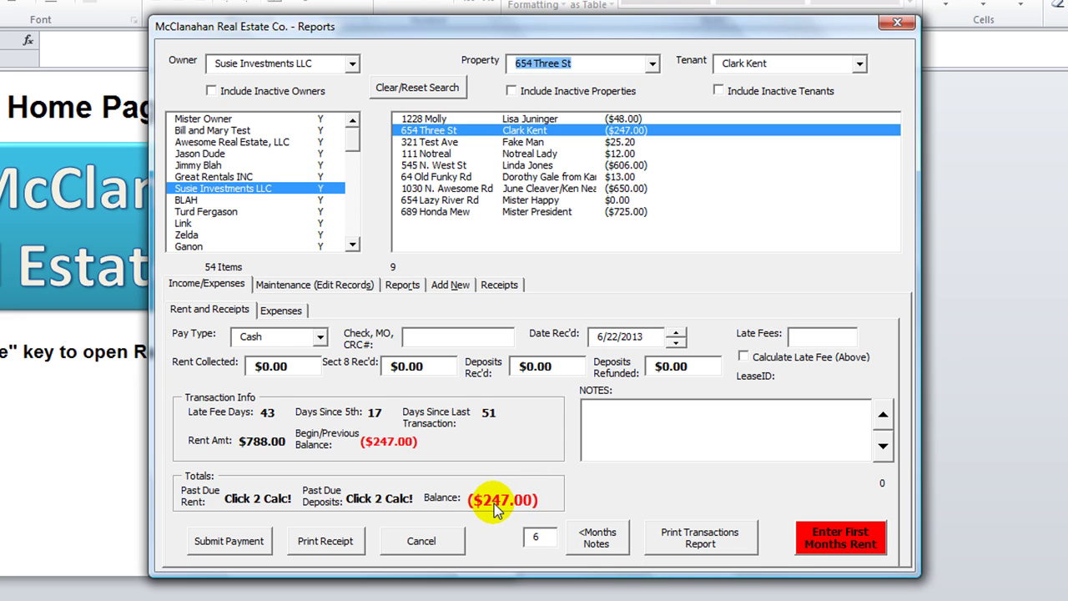
# - Submit a $48 cash rent payment for the first property in the Susie Investments LLC list
pyautogui.click(470, 119)
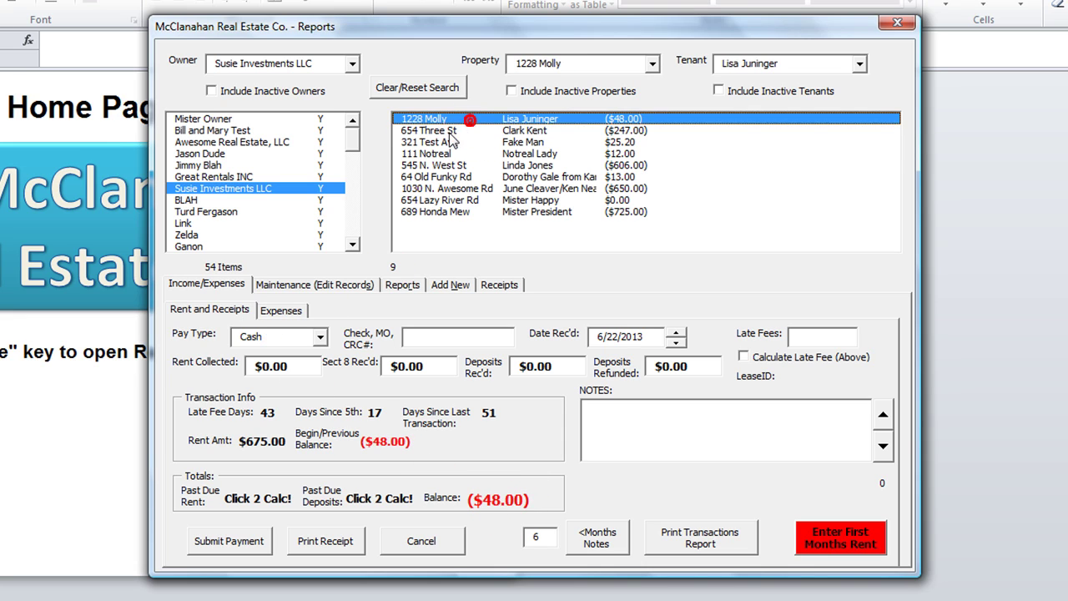
pyautogui.click(300, 367)
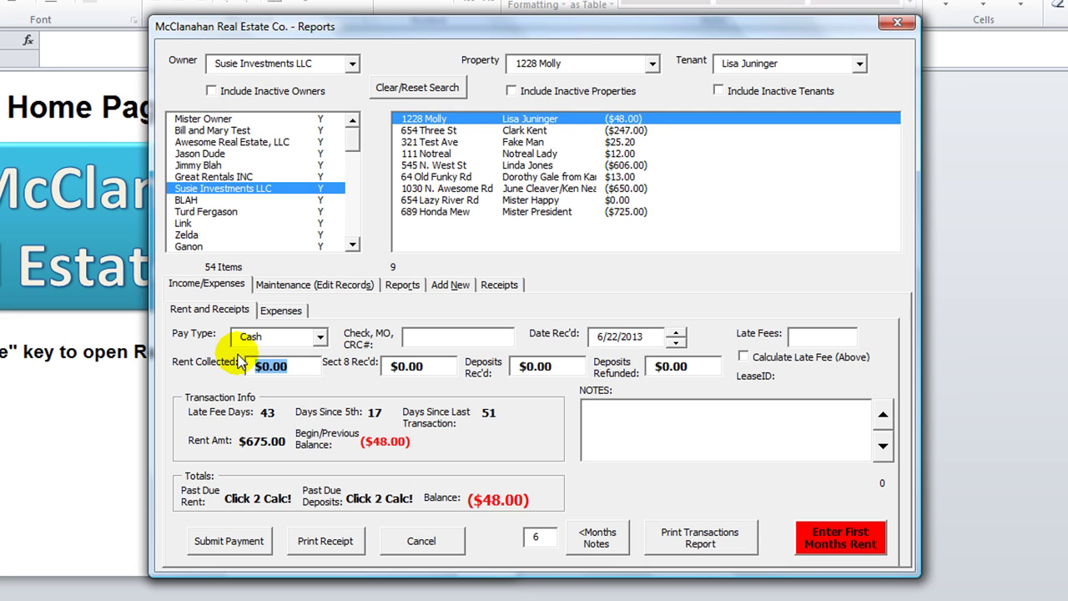
pyautogui.write('4')
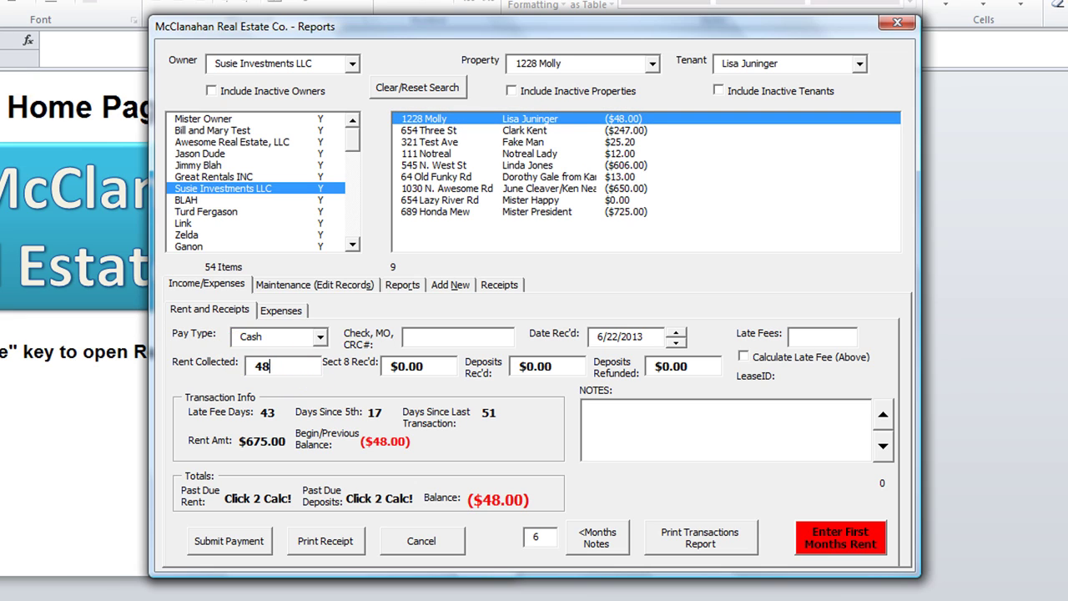
pyautogui.write('8')
pyautogui.click(230, 540)
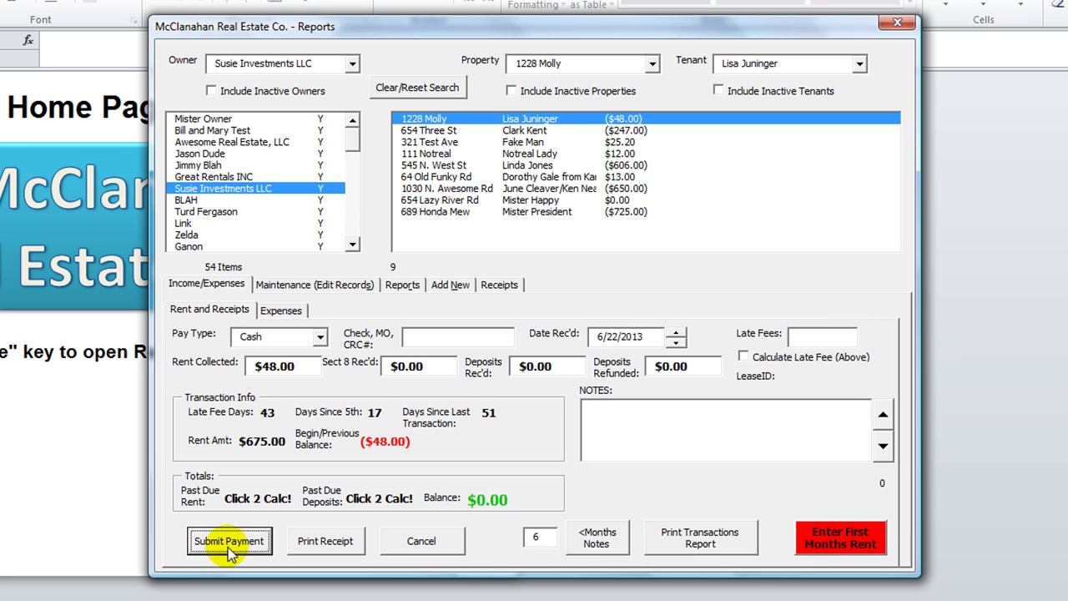
# - Submit a $250 cash rent payment for the second listed property with the note "credit 3"
pyautogui.click(622, 132)
pyautogui.click(305, 368)
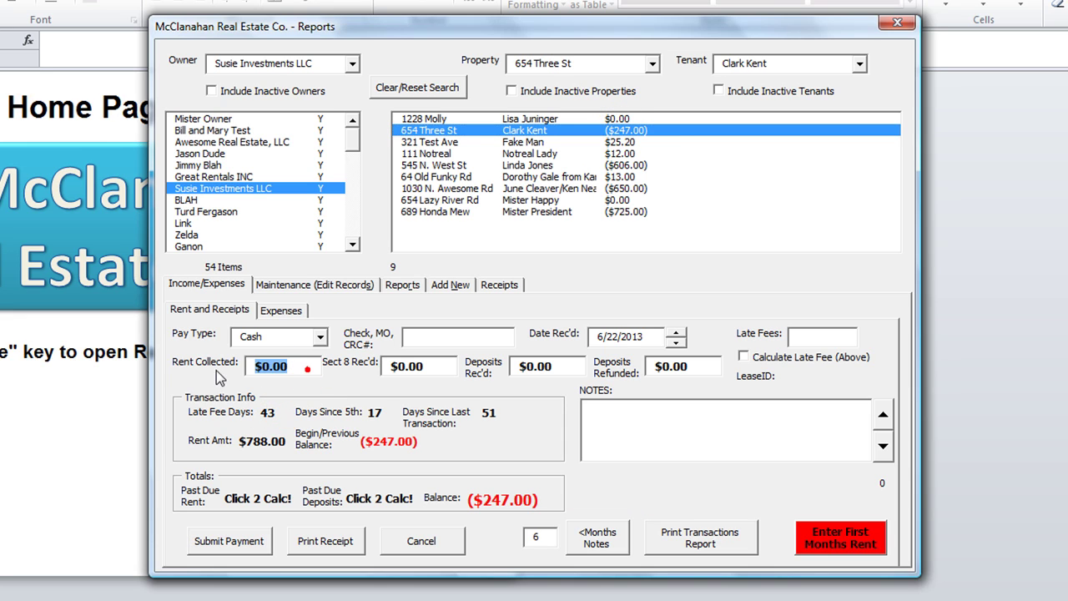
pyautogui.write('250')
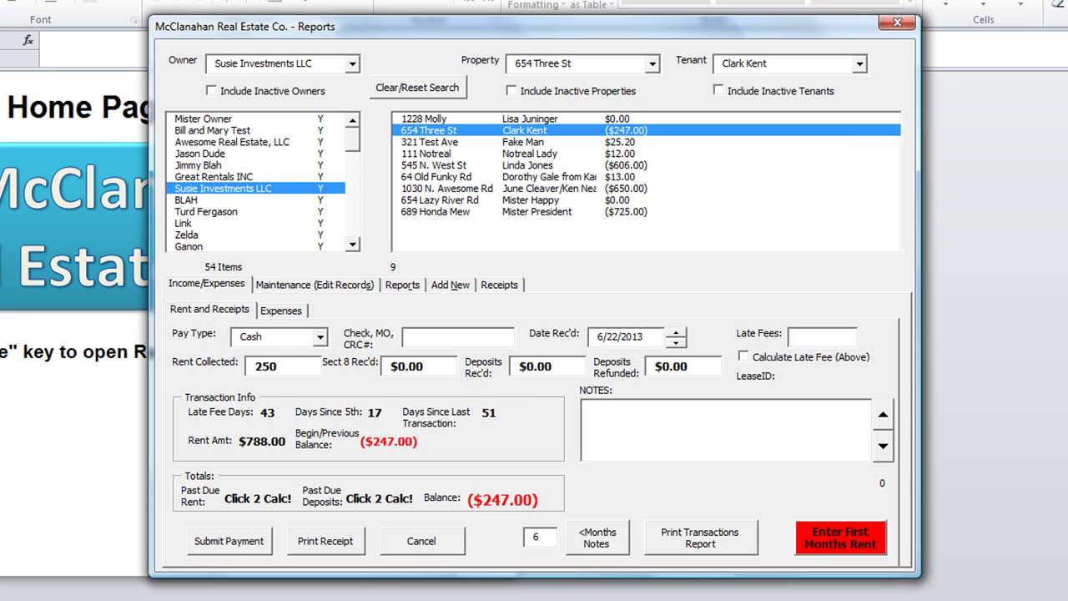
pyautogui.press('Tab')
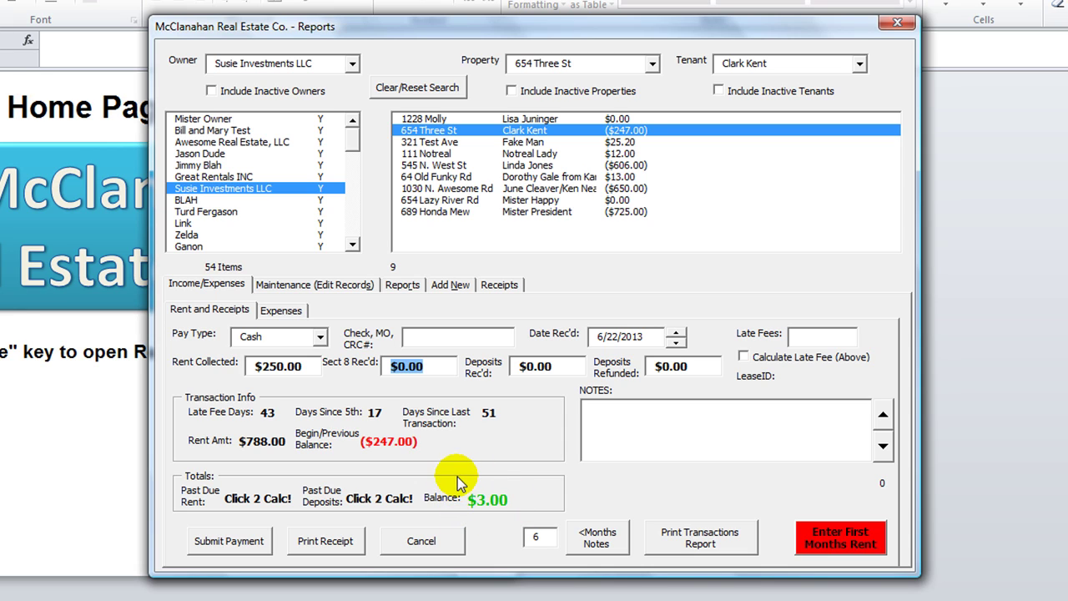
pyautogui.click(658, 412)
pyautogui.write('credit')
pyautogui.click(237, 542)
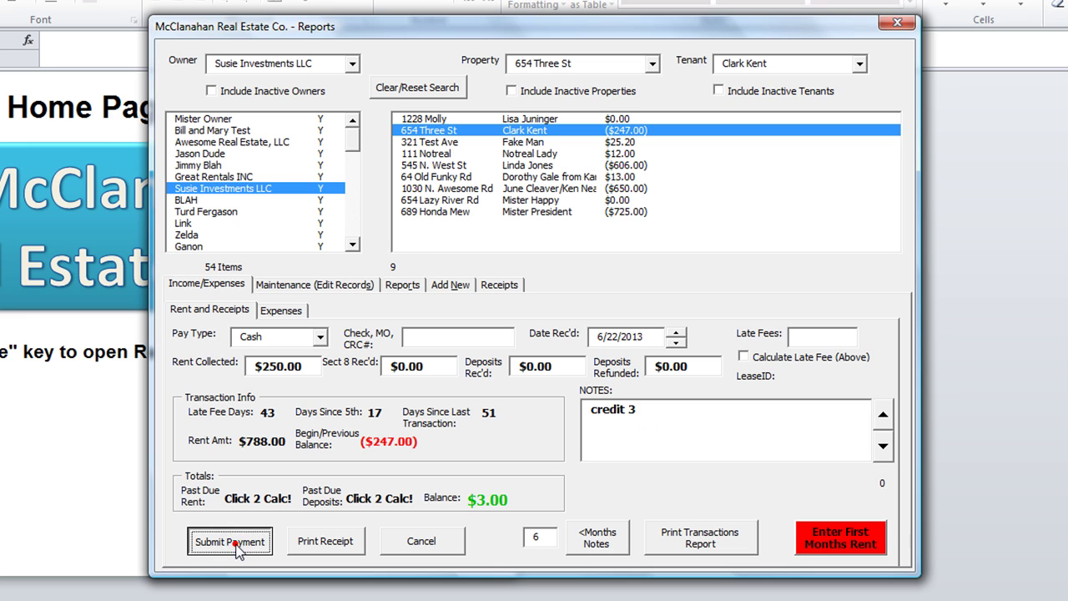
# - Submit a $606 cash rent payment for the fifth listed property
pyautogui.click(574, 164)
pyautogui.click(308, 368)
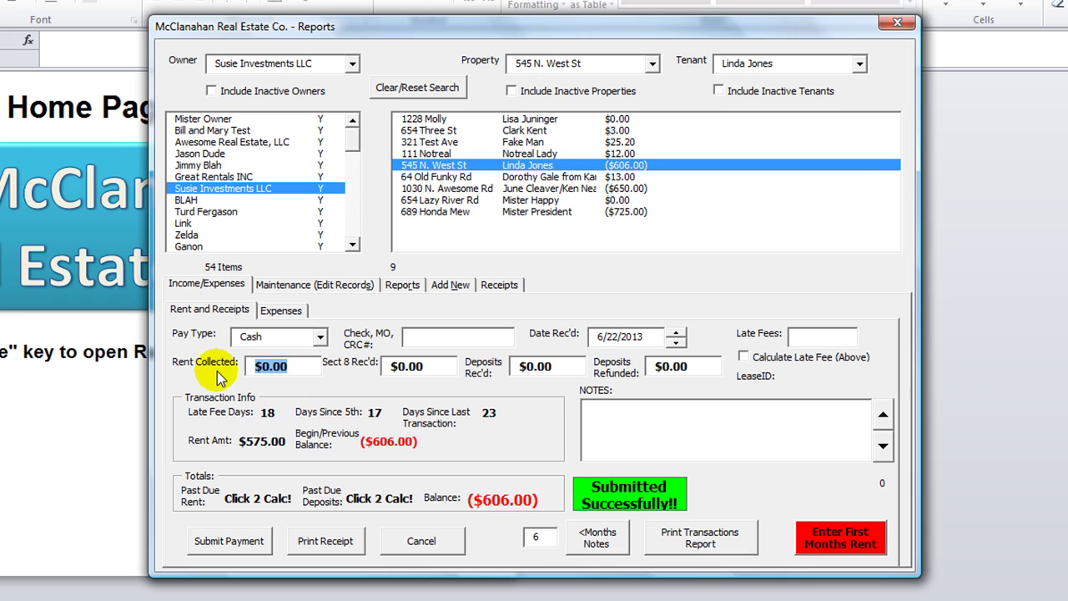
pyautogui.write('606')
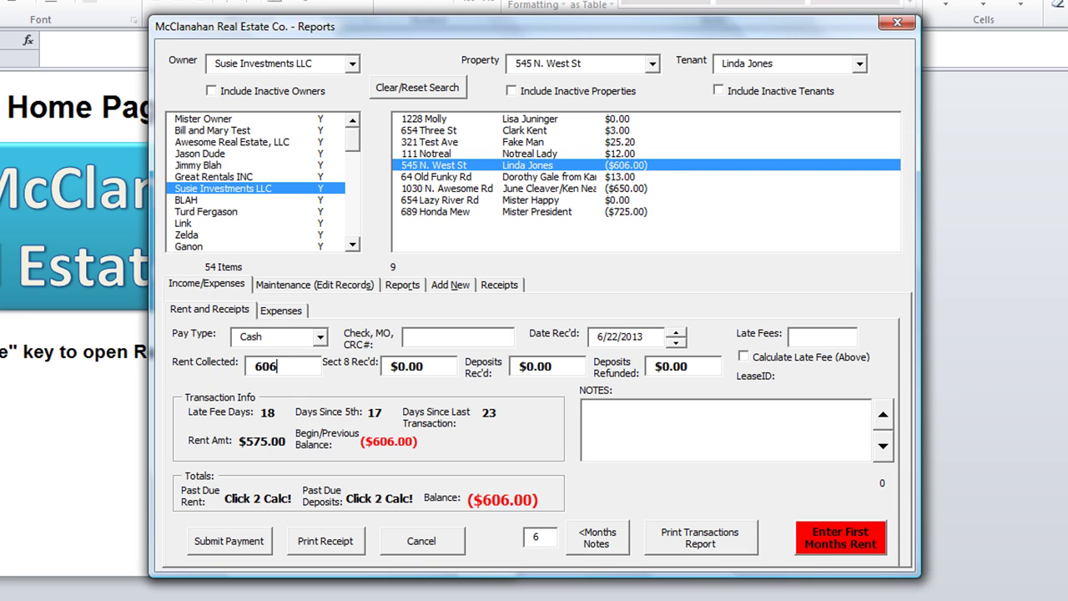
pyautogui.click(224, 541)
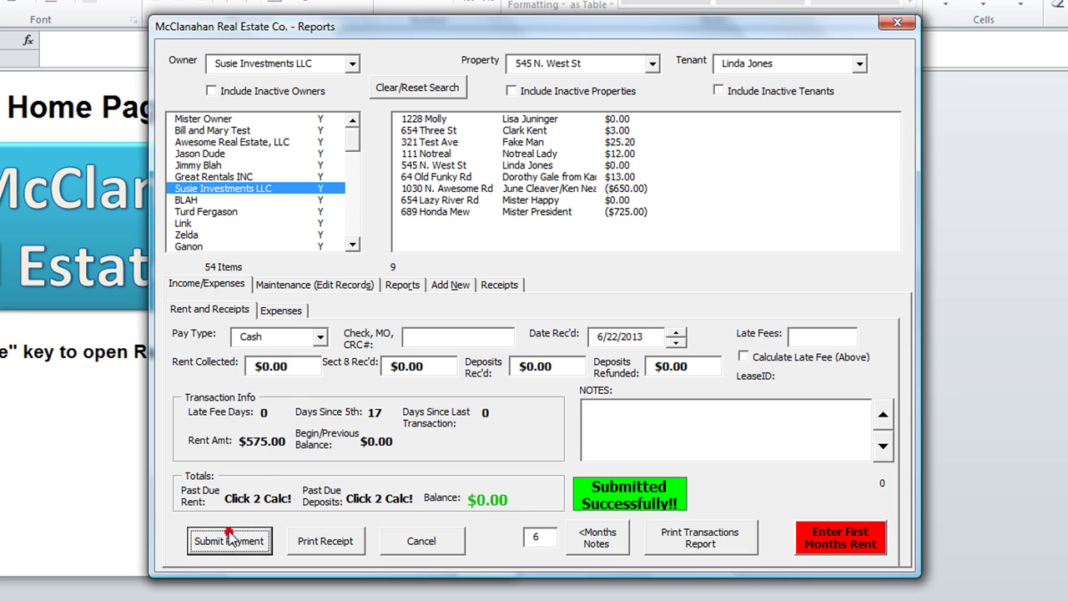
# - Submit a $600 cash rent payment for the seventh listed property
pyautogui.click(548, 188)
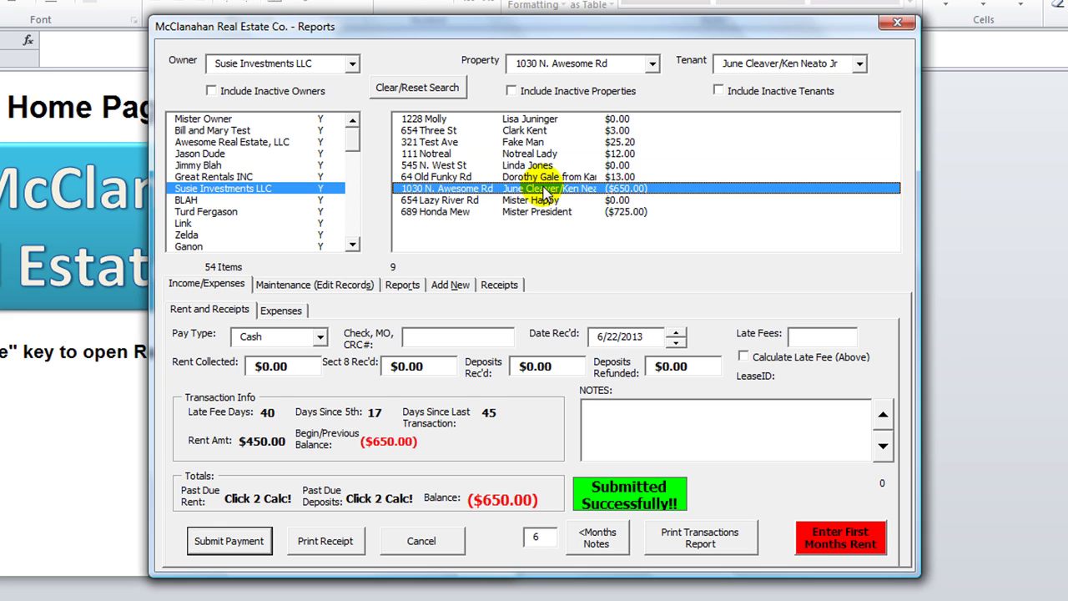
pyautogui.click(317, 370)
pyautogui.write('600')
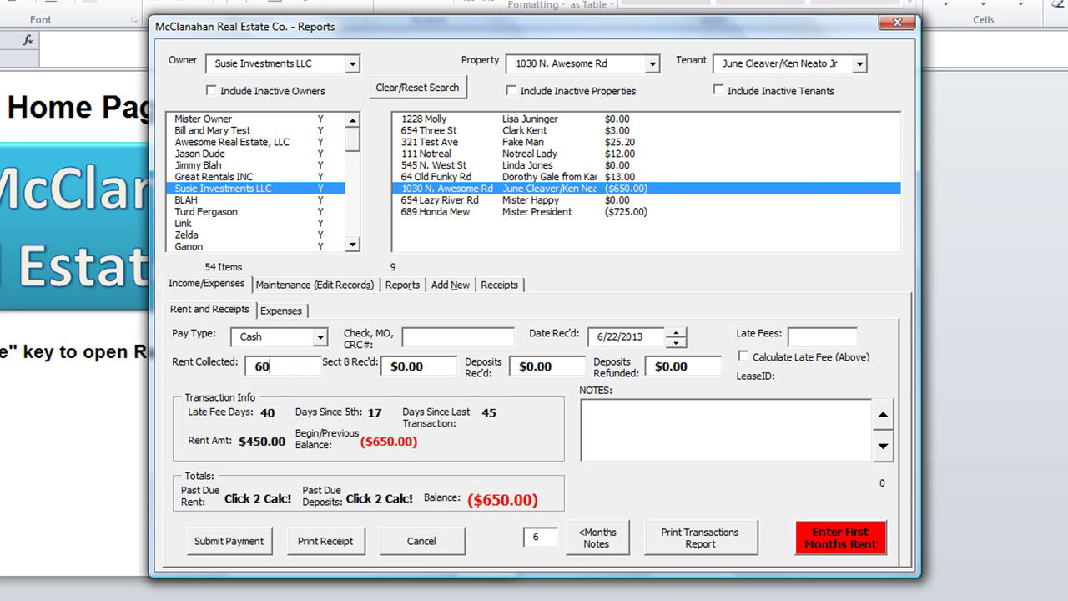
pyautogui.click(247, 543)
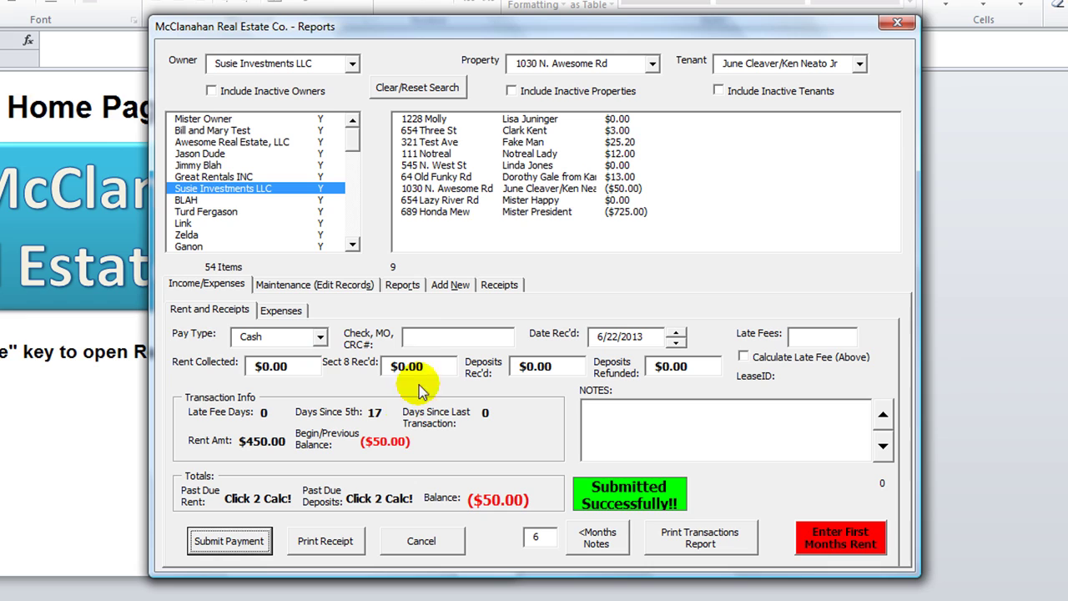
# - Enter a $300 Repair expense for the seventh listed property, described as "broken toilet and sheetrock"
pyautogui.click(538, 190)
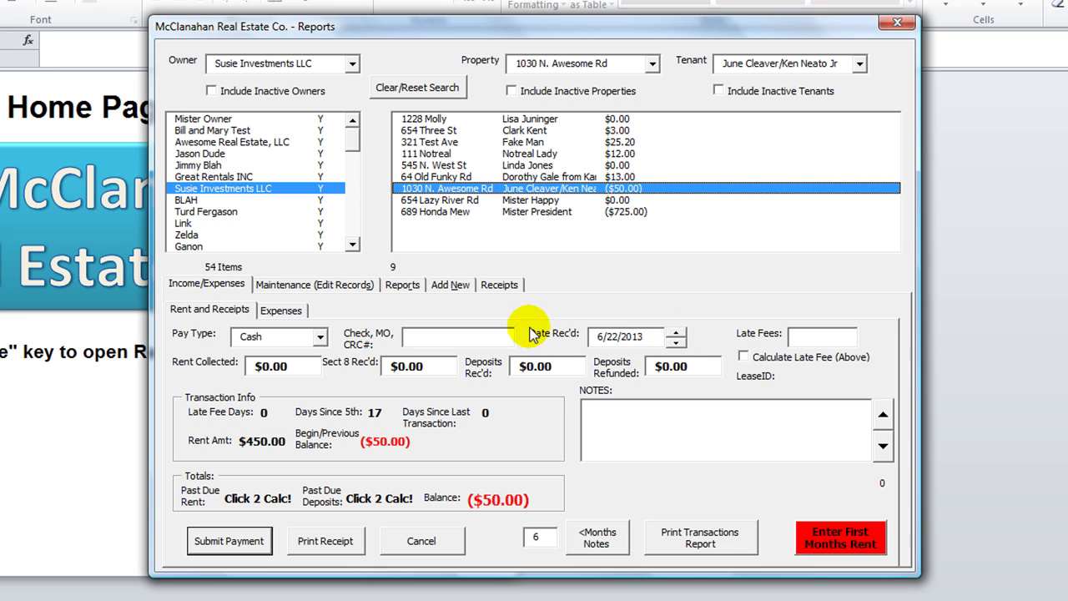
pyautogui.click(282, 312)
pyautogui.click(312, 385)
pyautogui.click(538, 267)
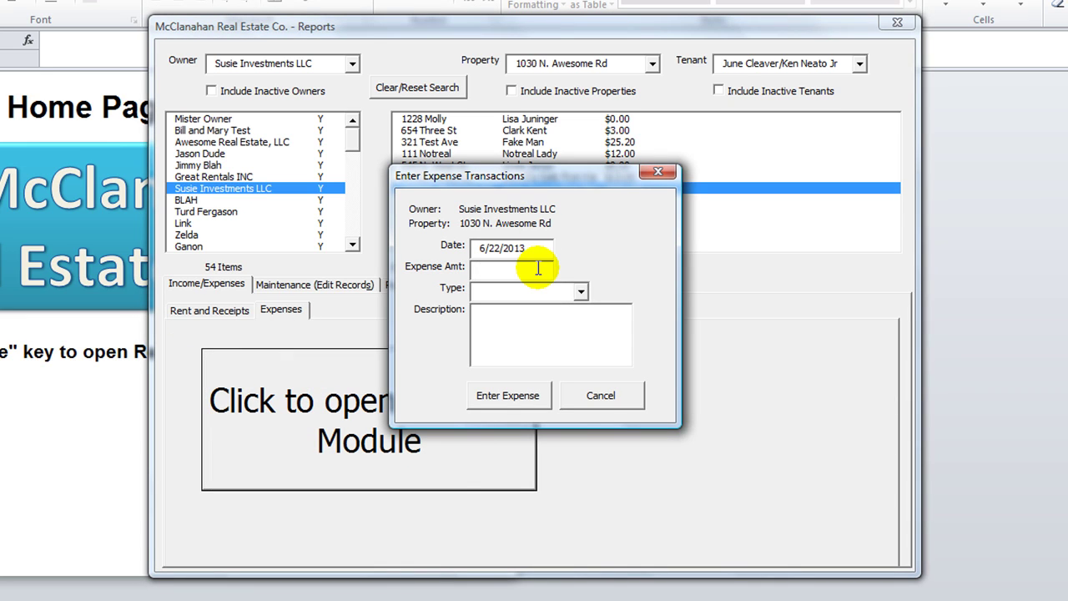
pyautogui.write('300')
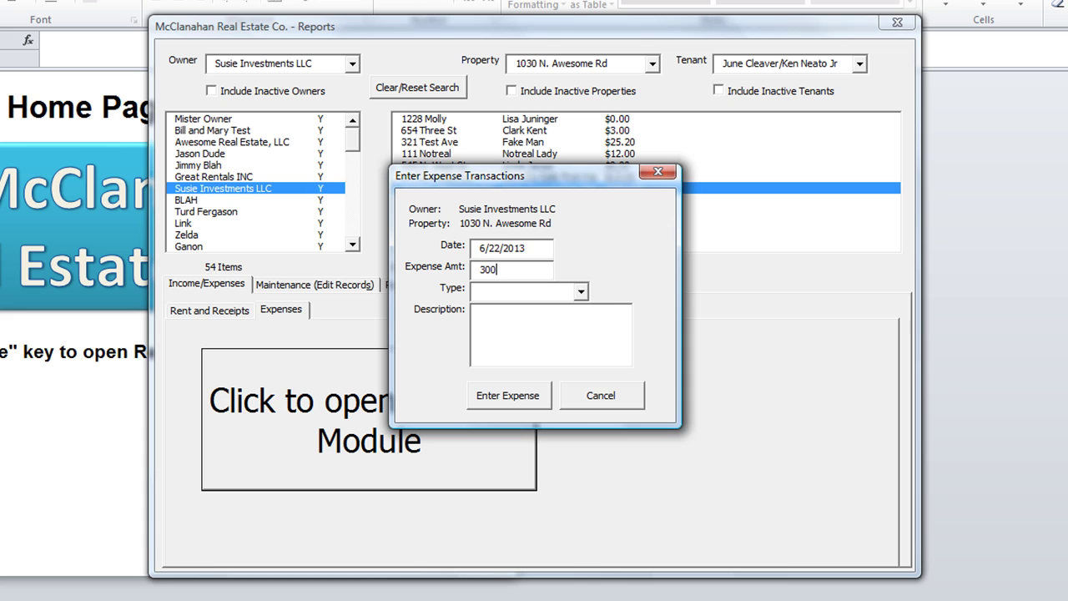
pyautogui.click(580, 291)
pyautogui.click(561, 310)
pyautogui.click(543, 328)
pyautogui.write('broken toilet and sheetrock')
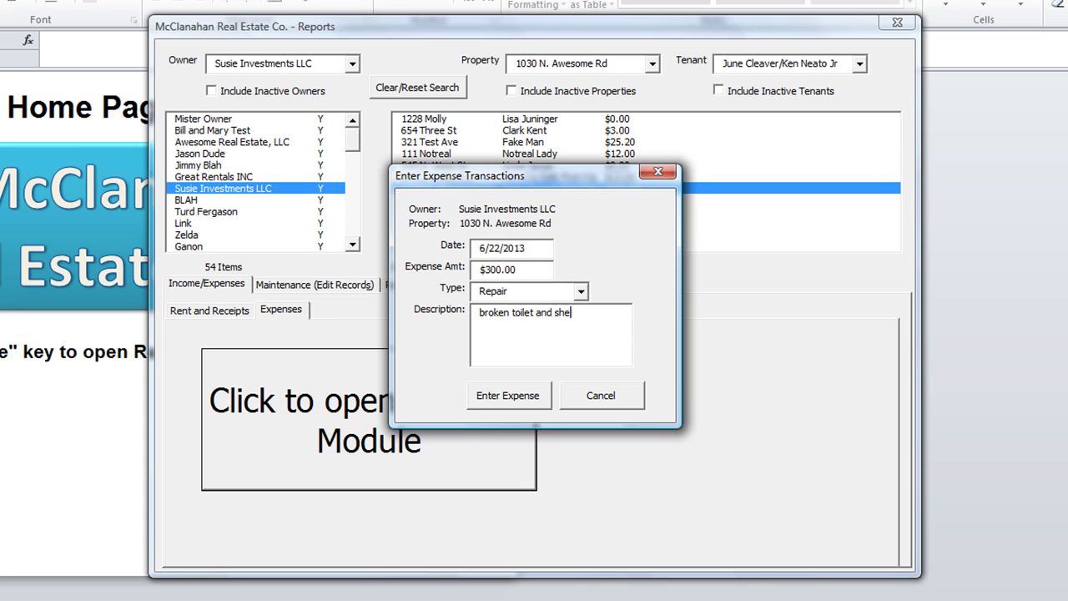
pyautogui.click(495, 394)
# - Enter a $200 Taxes expense for the fourth listed property, described as "Tax Lien on mowing??"
pyautogui.click(469, 156)
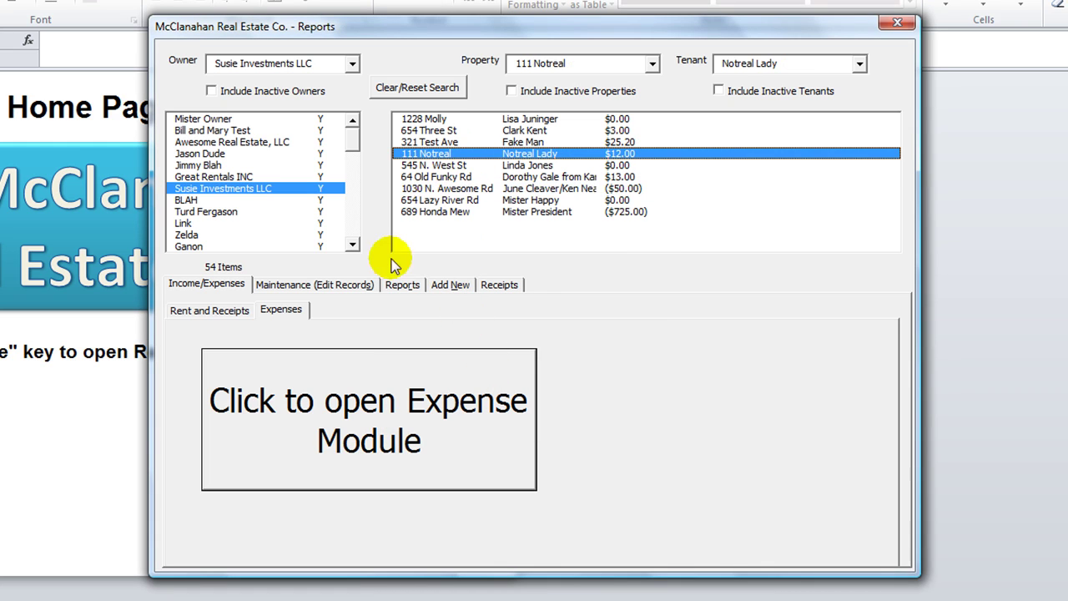
pyautogui.click(305, 447)
pyautogui.click(529, 273)
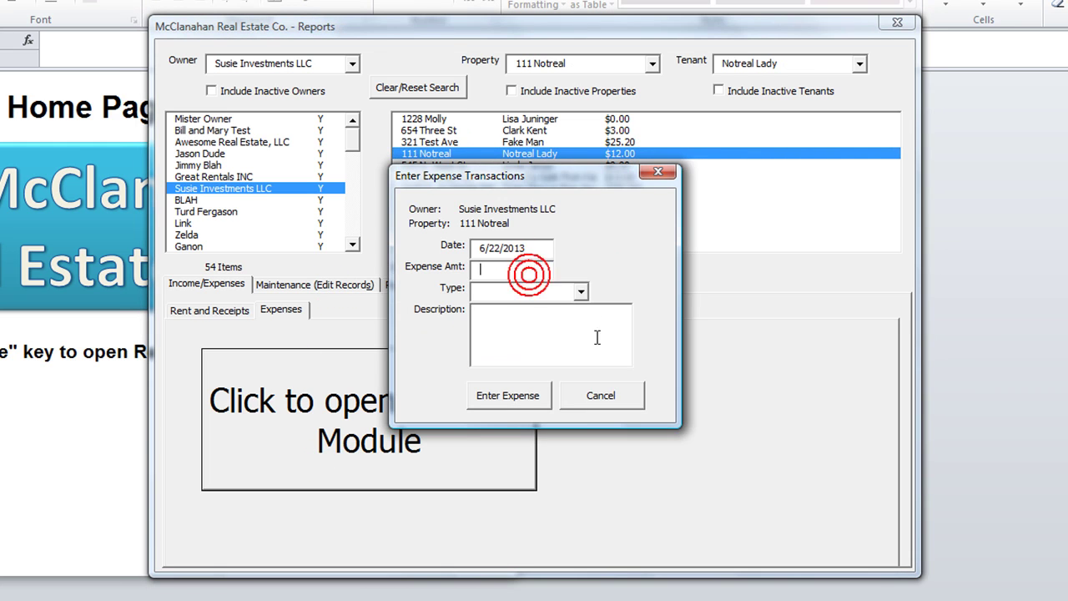
pyautogui.write('200')
pyautogui.click(580, 292)
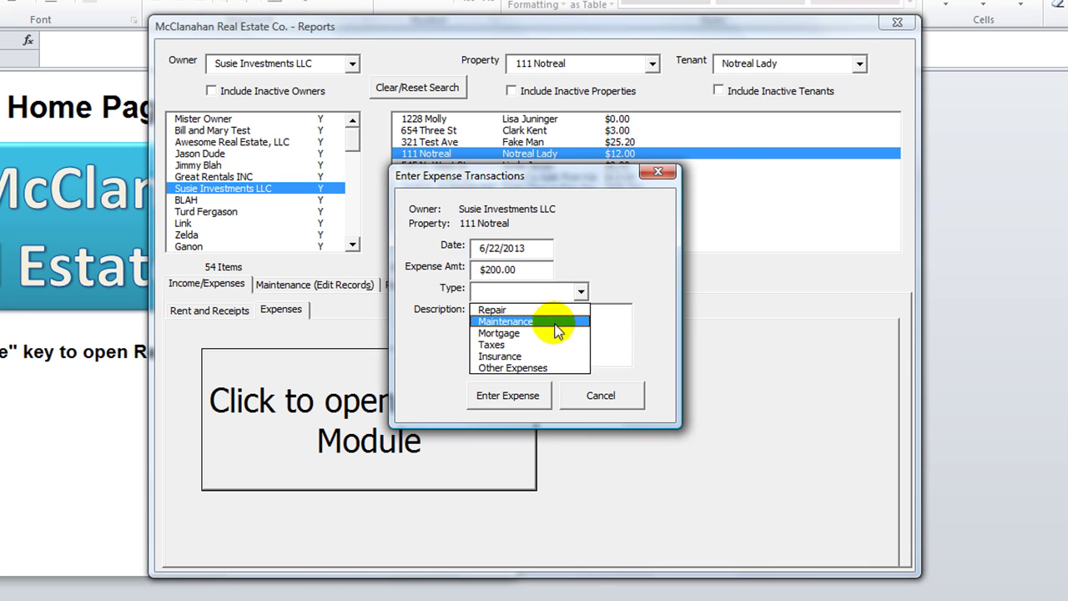
pyautogui.click(531, 343)
pyautogui.click(530, 338)
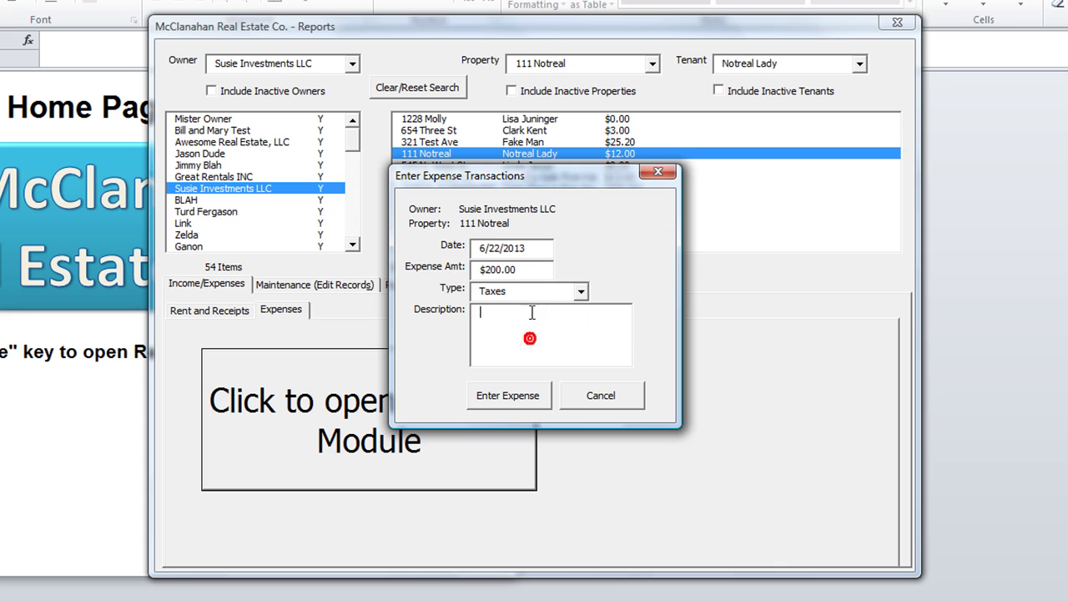
pyautogui.write('Tax Lien on mow')
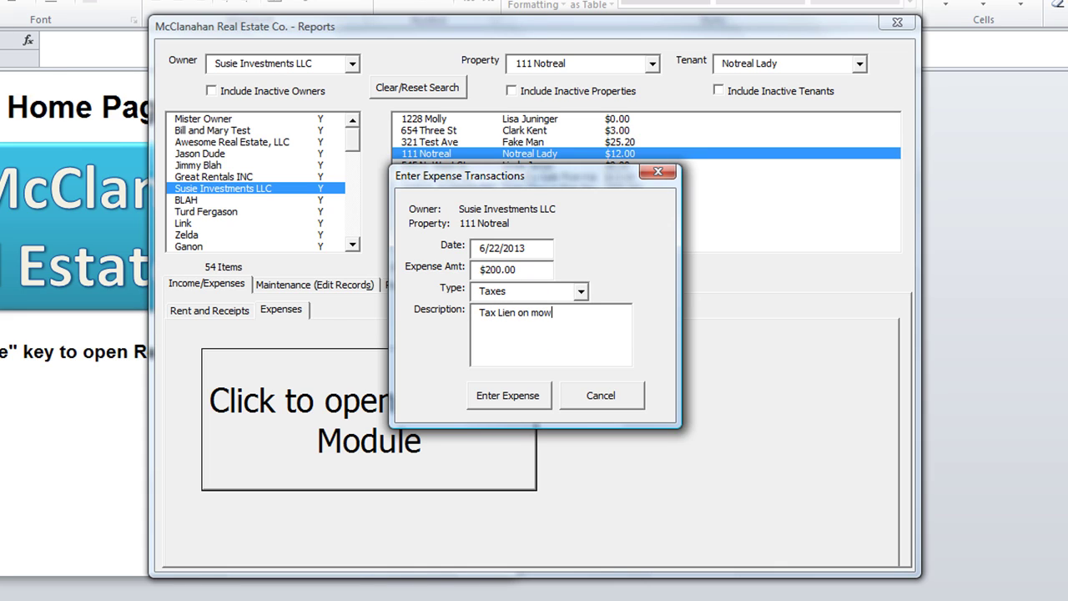
pyautogui.write('ing??')
pyautogui.click(535, 393)
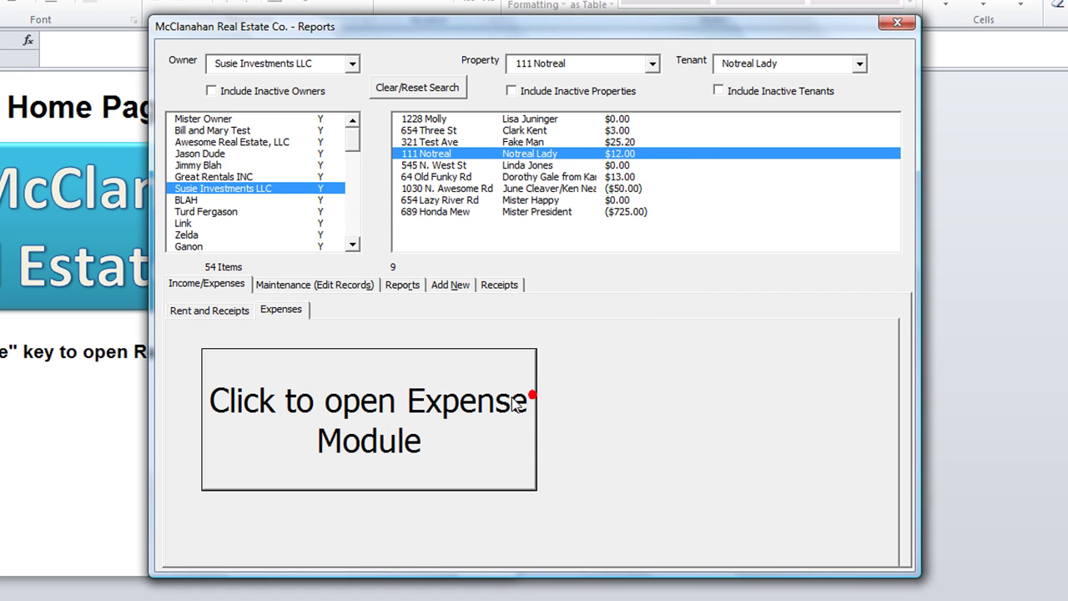
# - Run the Monthly Summary Report for Susie Investments LLC from 6/1/2013 to 6/30/2013 with print preview enabled
pyautogui.click(234, 310)
pyautogui.click(404, 285)
pyautogui.click(250, 370)
pyautogui.click(251, 516)
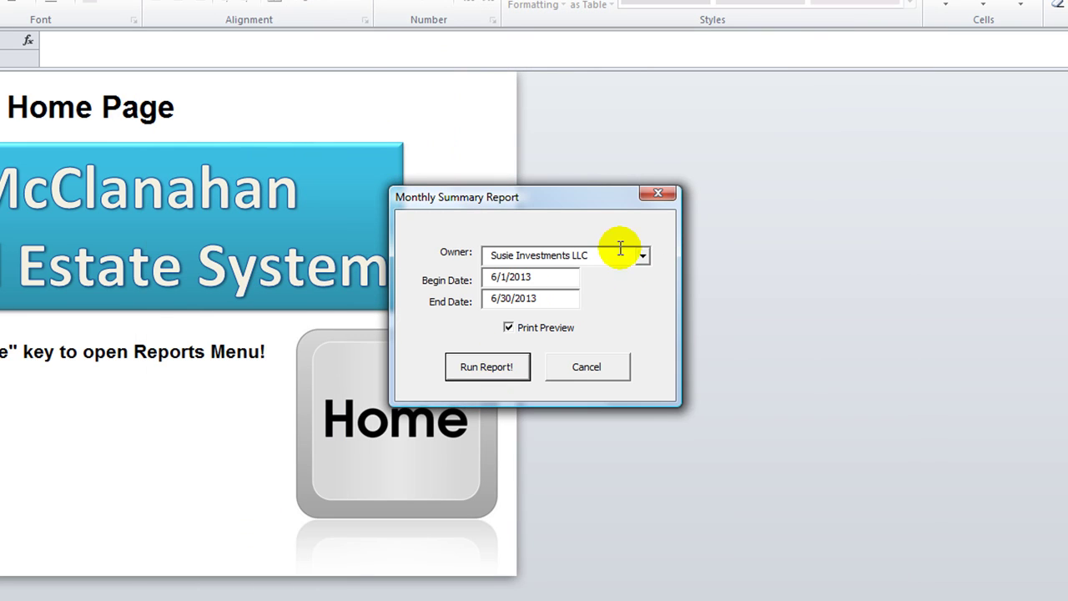
pyautogui.click(491, 367)
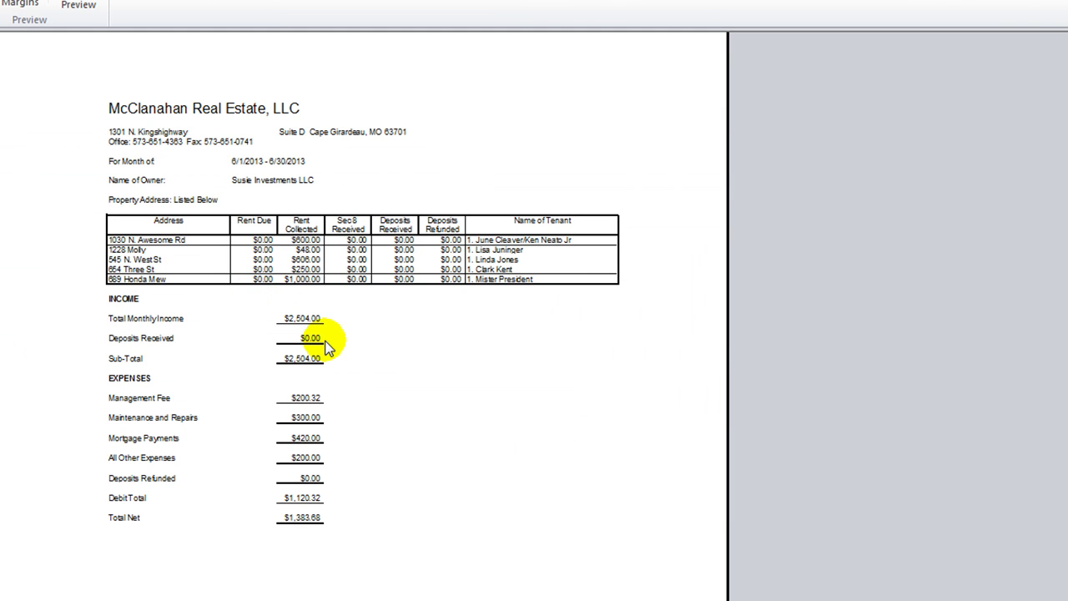
# - Examine the rent table, income, expenses and total net in the previewed monthly summary, and close the preview
pyautogui.click(241, 340)
pyautogui.click(403, 322)
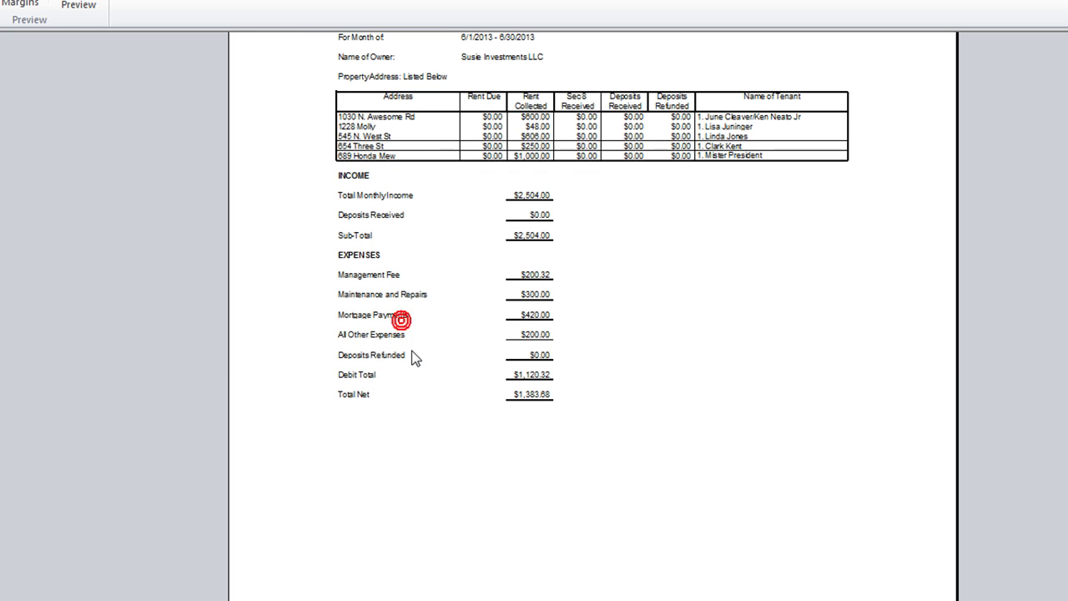
pyautogui.scroll(1, 415, 357)
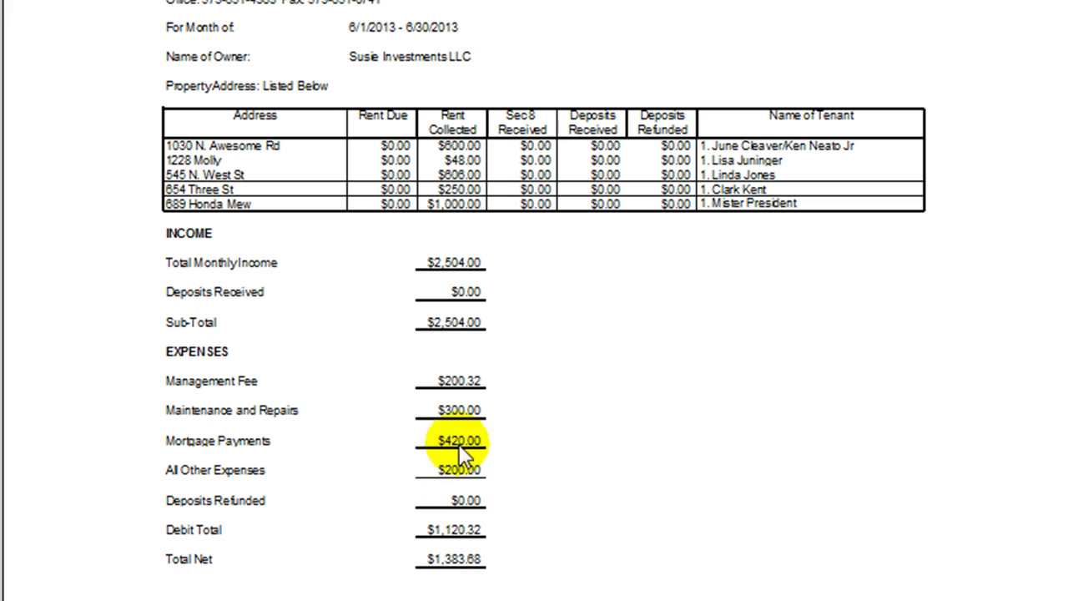
pyautogui.scroll(-2, 516, 488)
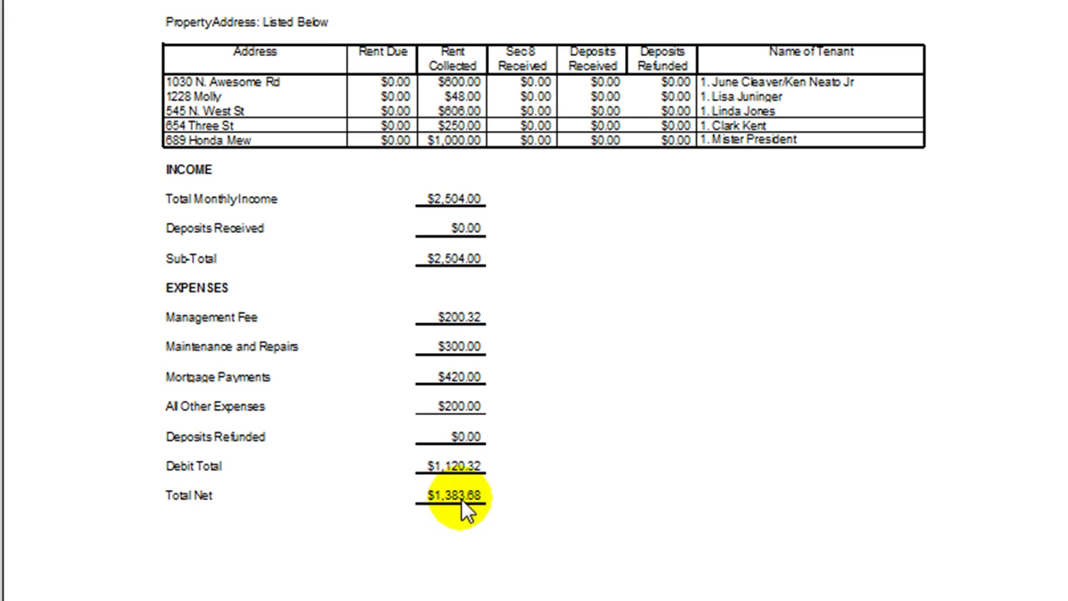
pyautogui.scroll(-10, 497, 526)
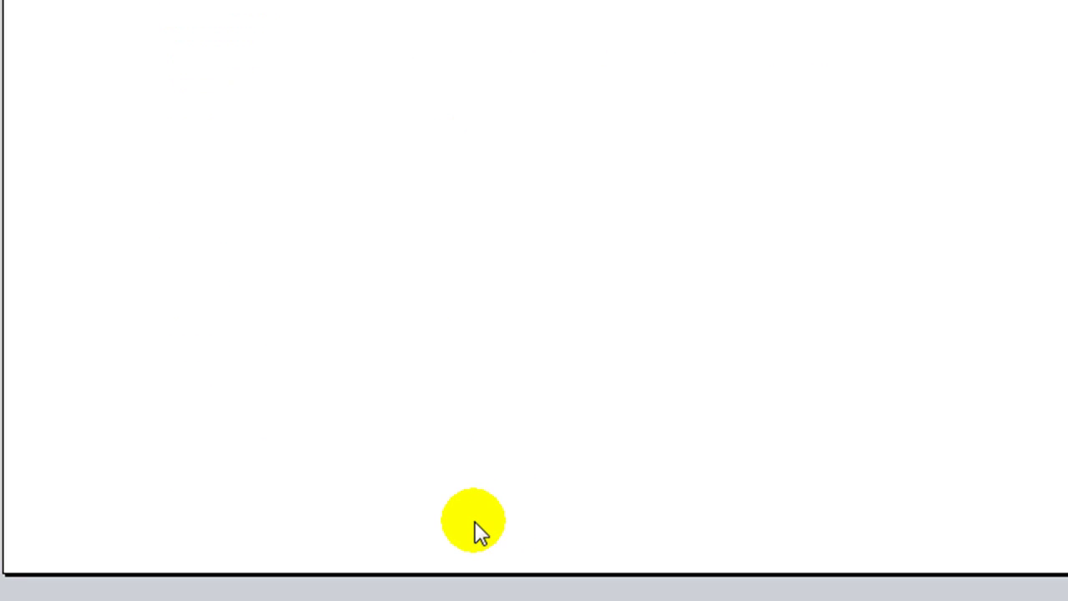
pyautogui.click(475, 520)
pyautogui.scroll(-3, 475, 521)
pyautogui.click(381, 212)
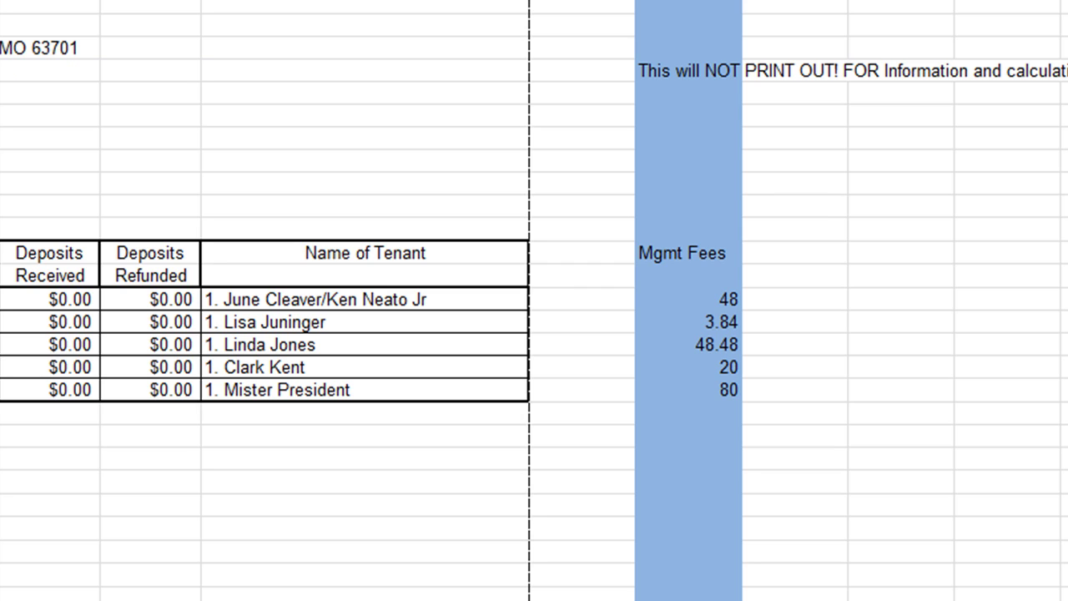
# - Examine the per-property management fees in the non-printing calculation column beside the summary report's tenant table
pyautogui.click(9, 184)
pyautogui.click(1, 182)
pyautogui.click(45, 159)
pyautogui.click(48, 209)
pyautogui.click(1, 183)
pyautogui.click(0, 182)
pyautogui.moveTo(0, 160); pyautogui.dragTo(1, 206)
pyautogui.click(0, 182)
pyautogui.click(0, 183)
pyautogui.click(5, 185)
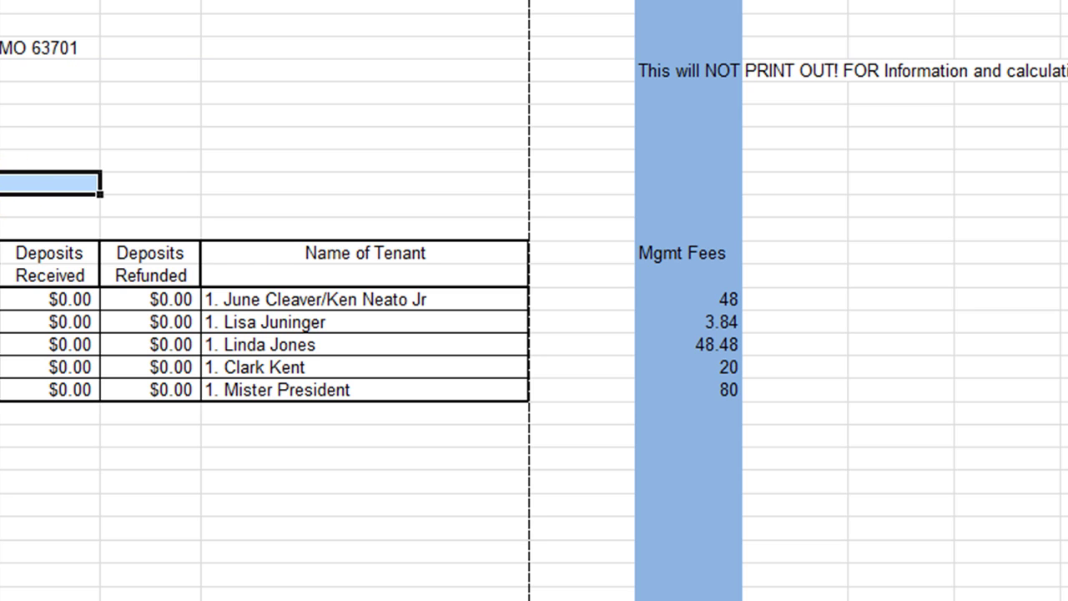
pyautogui.click(1, 183)
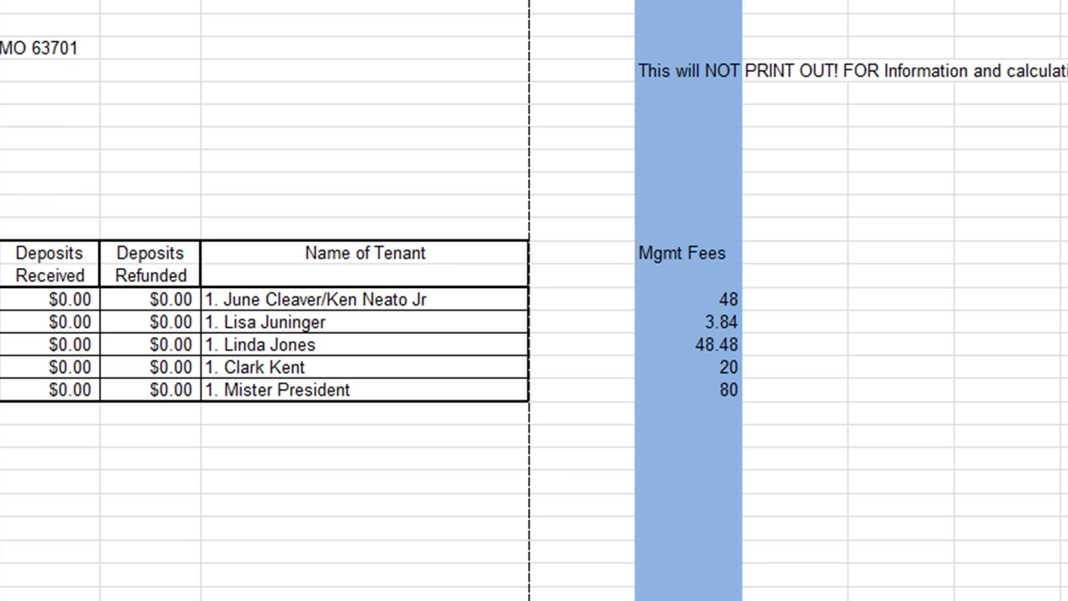
pyautogui.moveTo(0, 206); pyautogui.dragTo(1, 115)
pyautogui.click(11, 162)
pyautogui.click(72, 108)
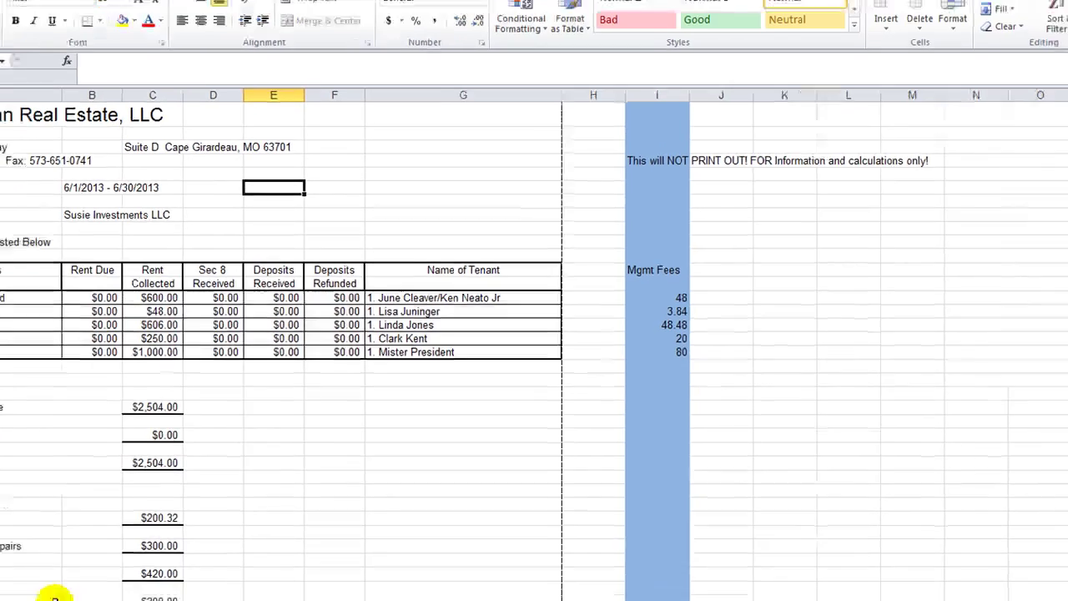
# - Return to the HOME sheet and save the workbook
pyautogui.click(48, 591)
pyautogui.click(136, 440)
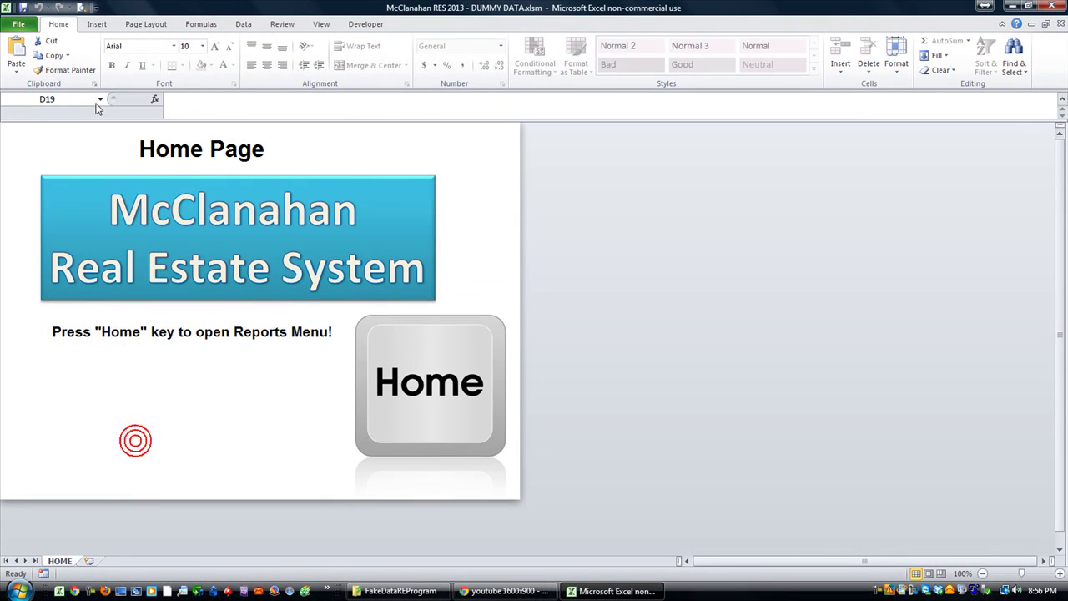
pyautogui.click(24, 9)
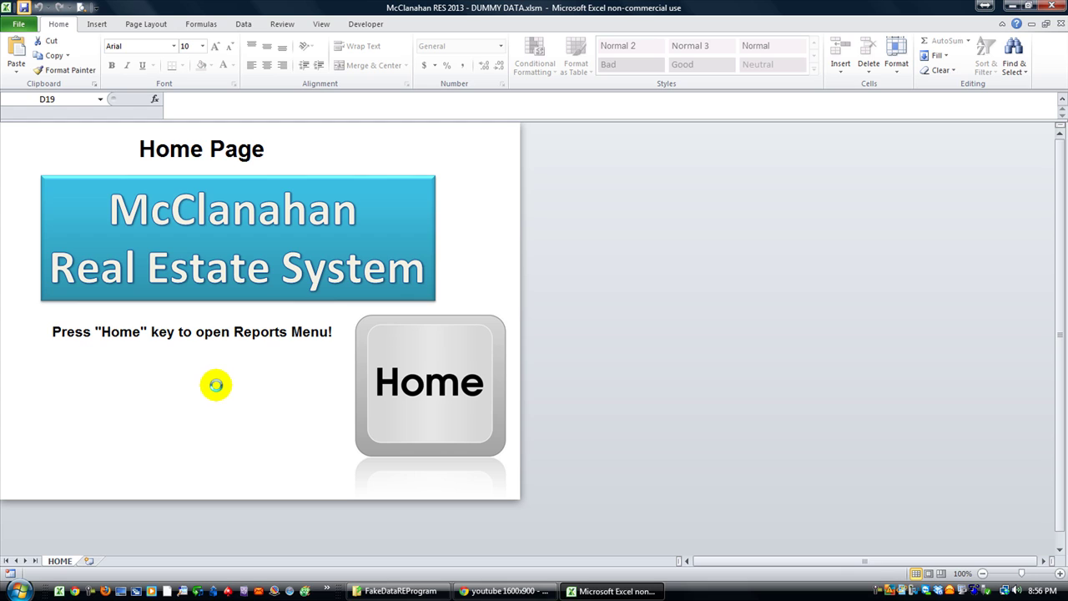